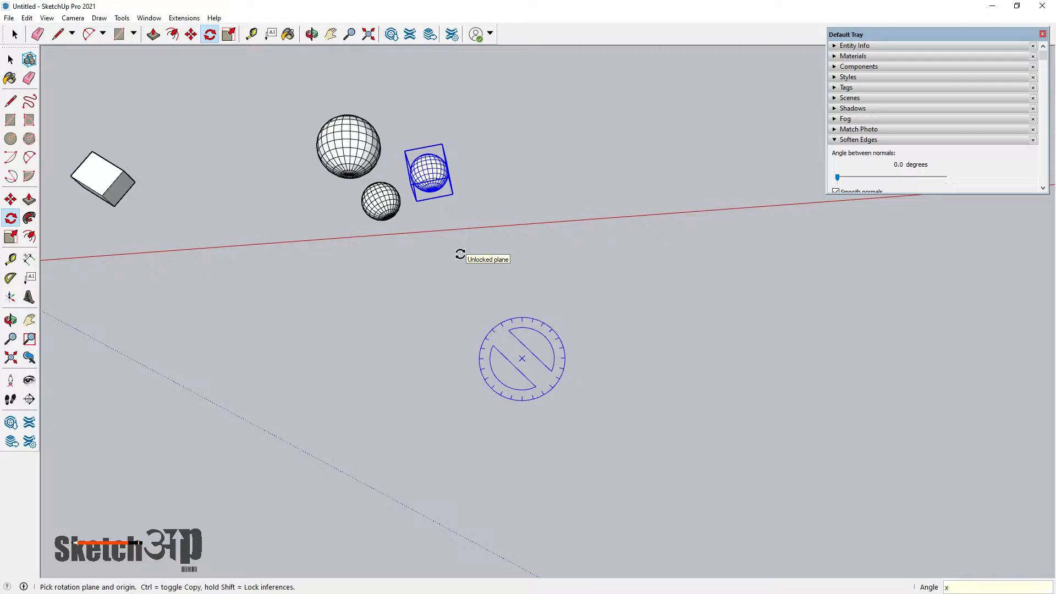
pyautogui.press('Return')
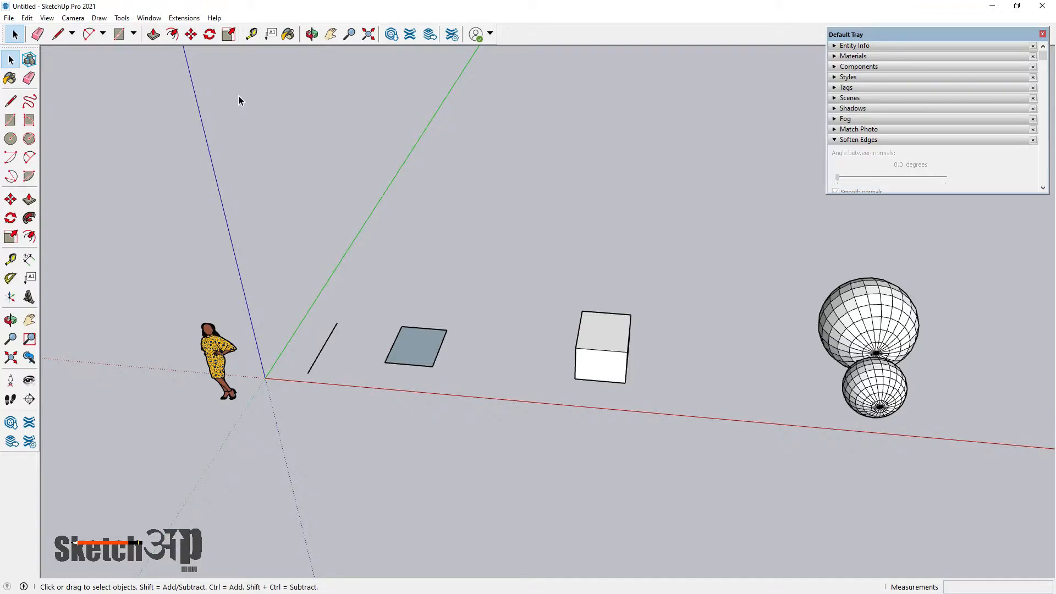
pyautogui.press('q')
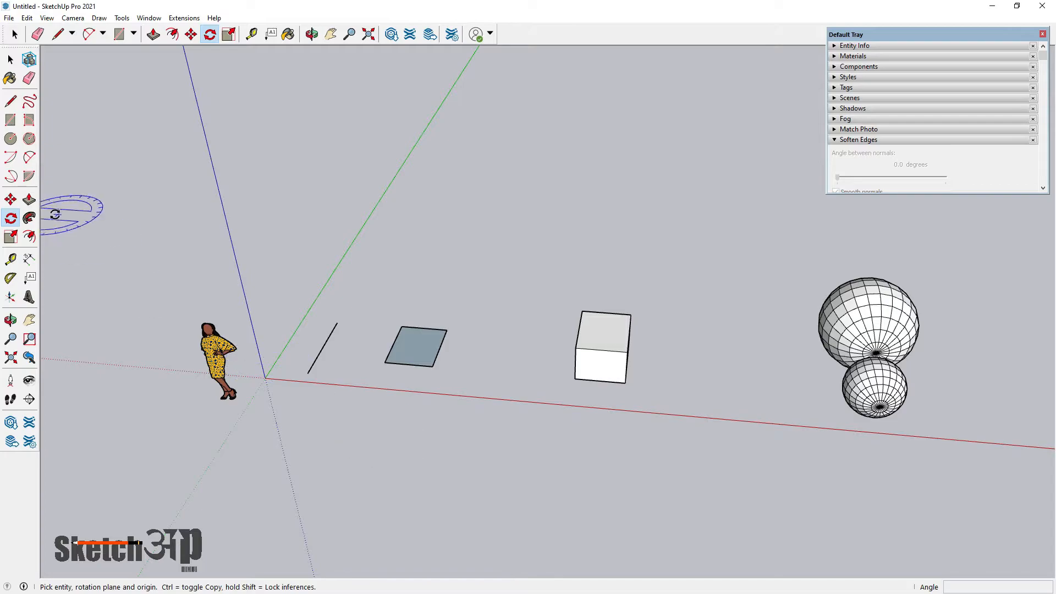
pyautogui.click(11, 64)
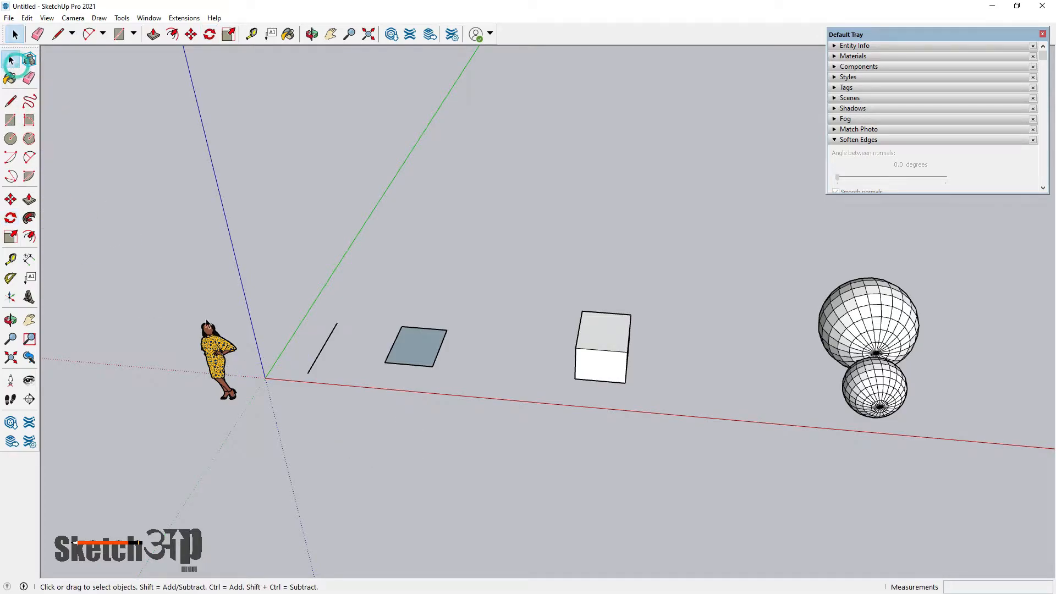
# - Try to rotate the loose line about its endpoint nearest the red axis, with the protractor aligned to the red axis
pyautogui.scroll(4, 252, 373)
pyautogui.scroll(6, 343, 345)
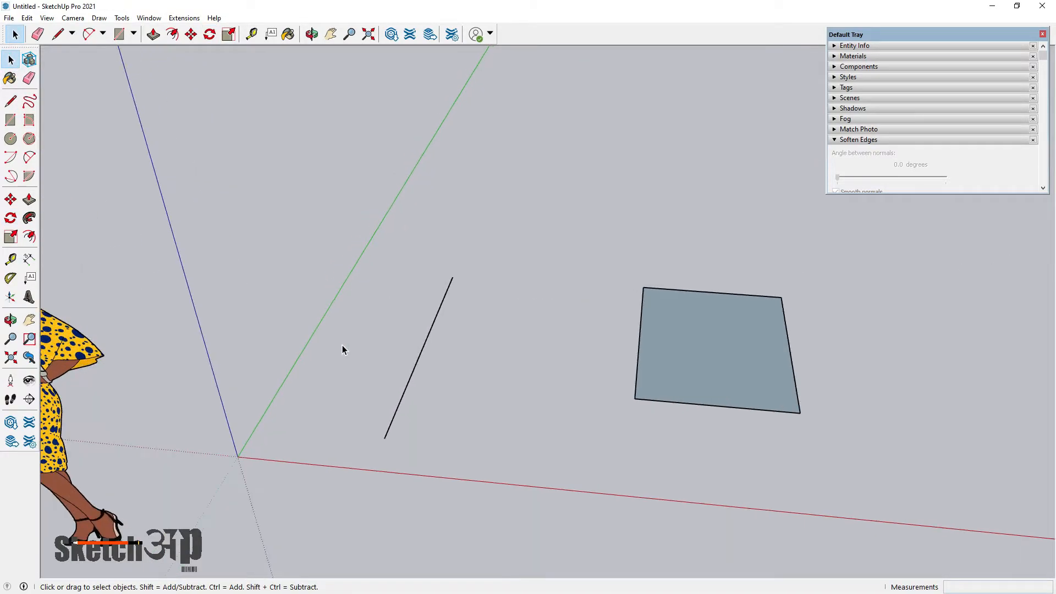
pyautogui.moveTo(468, 452); pyautogui.dragTo(395, 341, button='middle')
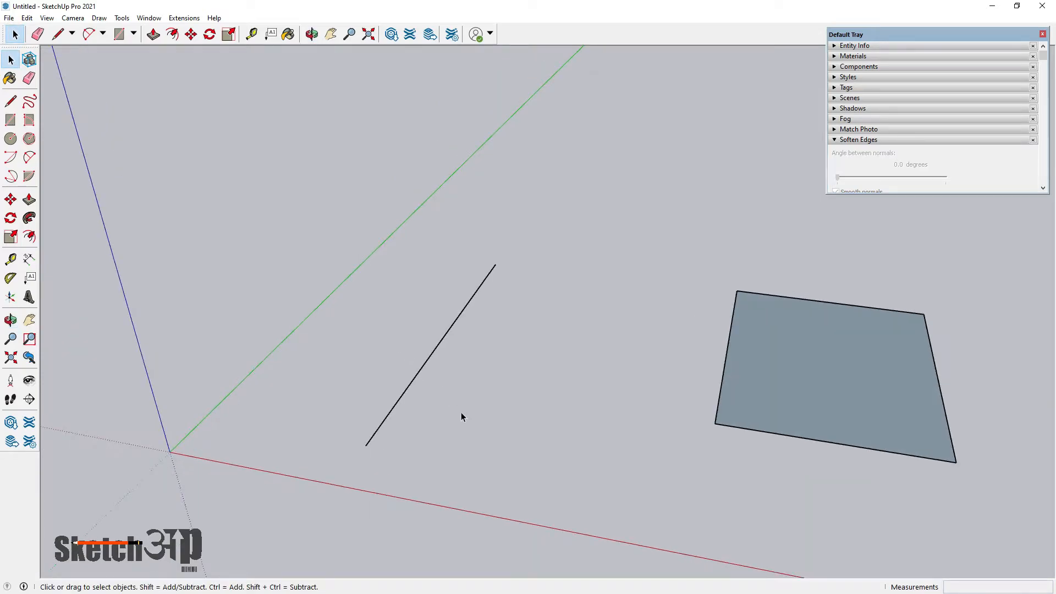
pyautogui.click(426, 361)
pyautogui.press('q')
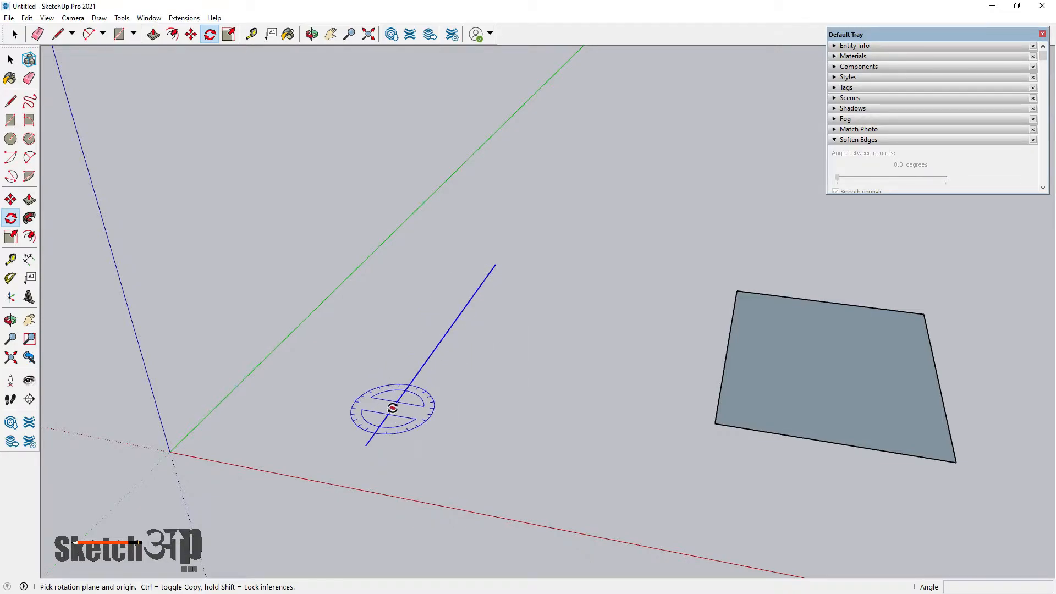
pyautogui.click(366, 445)
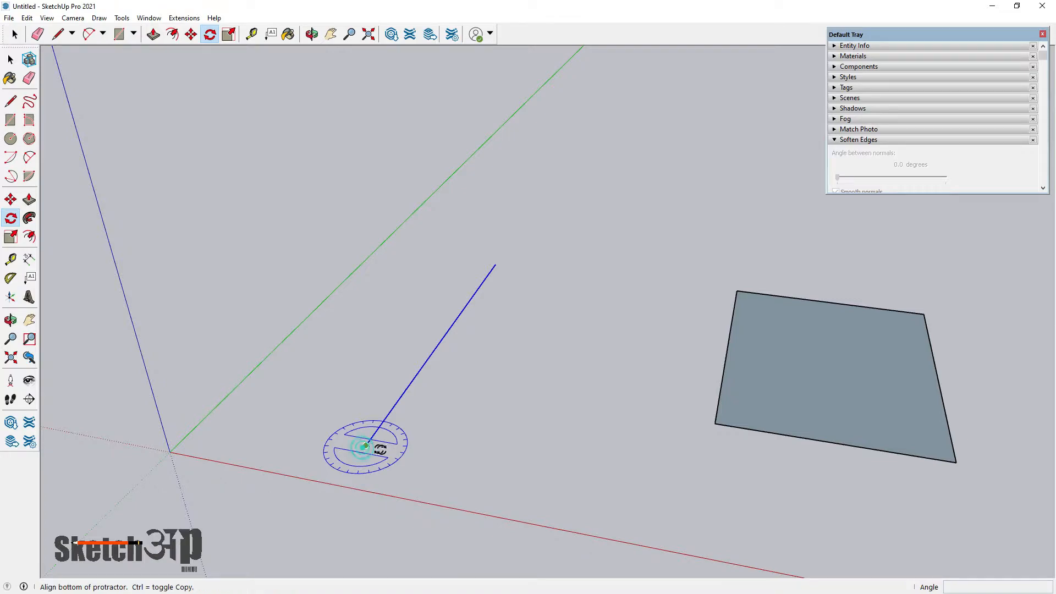
pyautogui.click(416, 454)
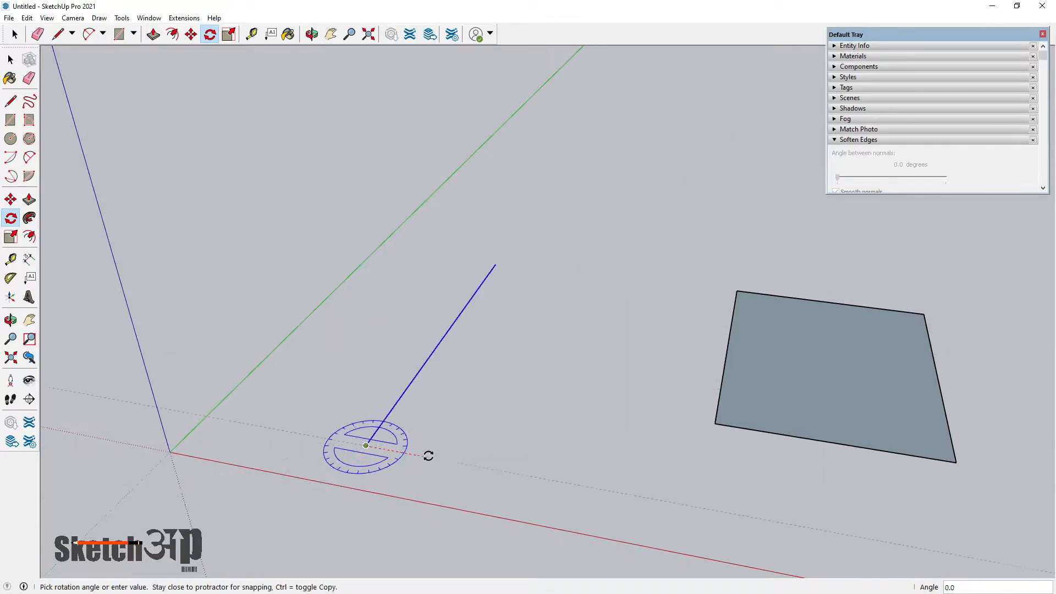
pyautogui.click(441, 435)
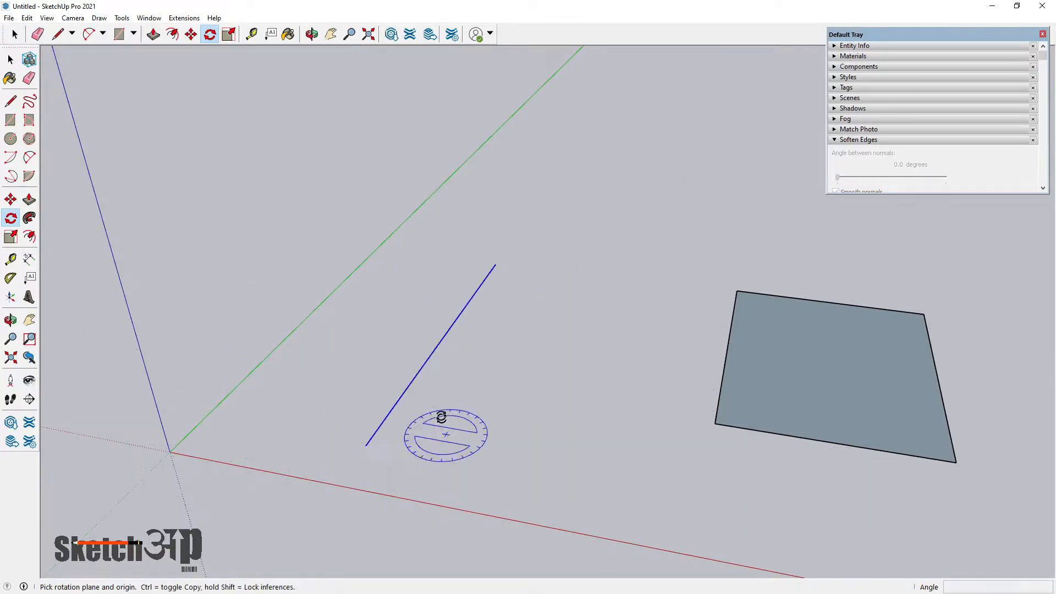
# - Try to rotate the line about a point off the line, near the green axis
pyautogui.click(334, 389)
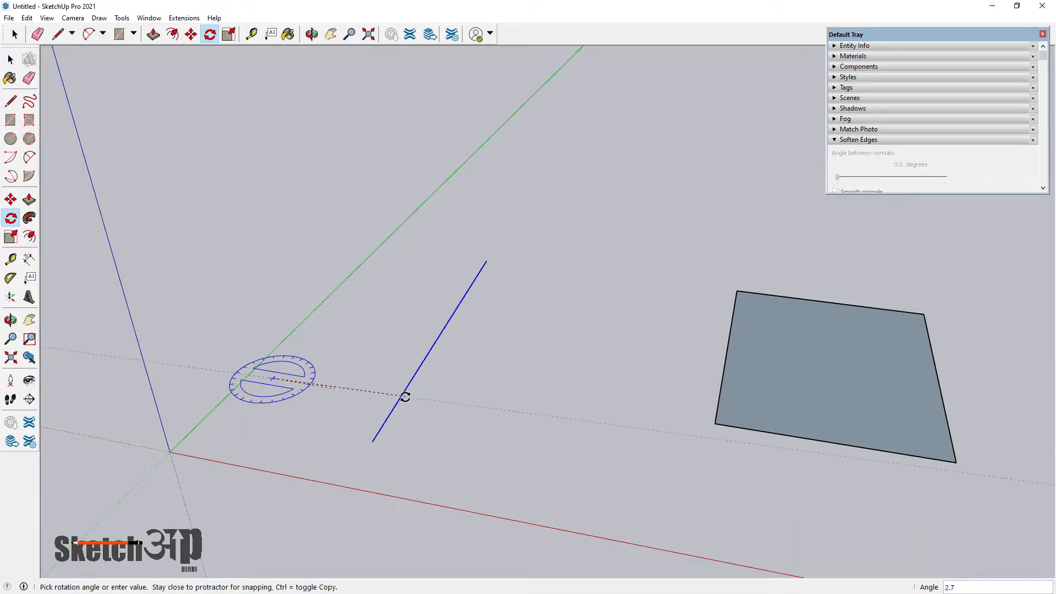
pyautogui.click(406, 393)
pyautogui.moveTo(420, 429); pyautogui.dragTo(467, 439, button='middle')
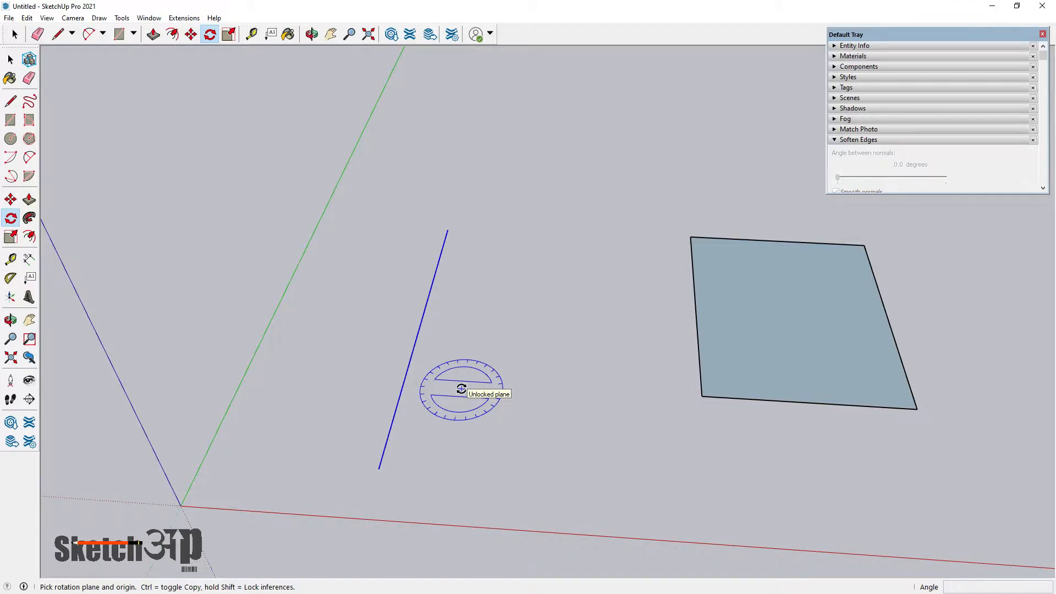
pyautogui.press('space')
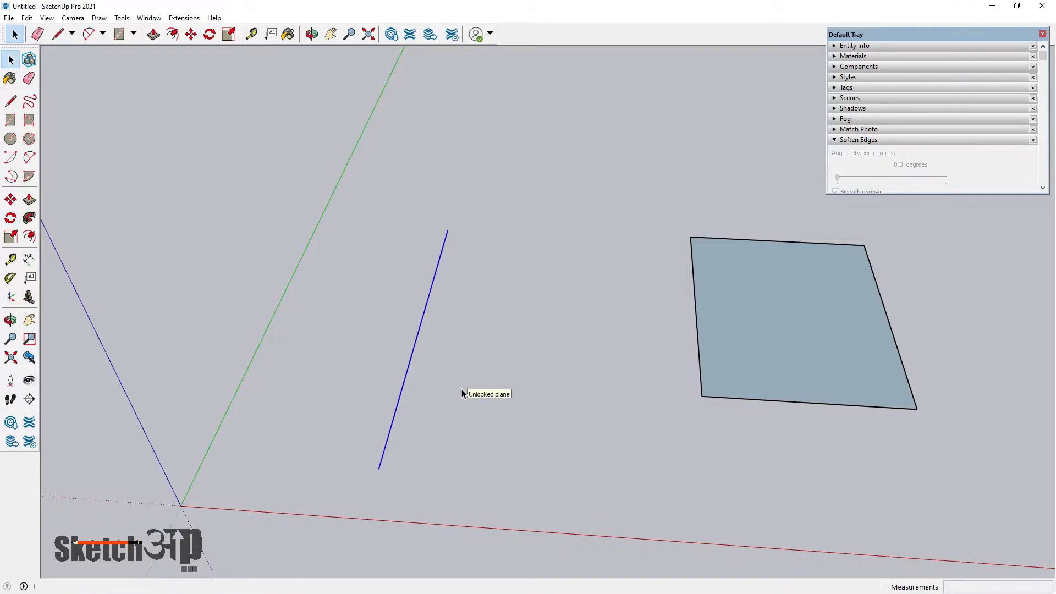
# - Try to rotate the line about a free point just short of the red axis, with the protractor base parallel to that axis
pyautogui.moveTo(414, 350); pyautogui.dragTo(388, 329, button='middle')
pyautogui.press('q')
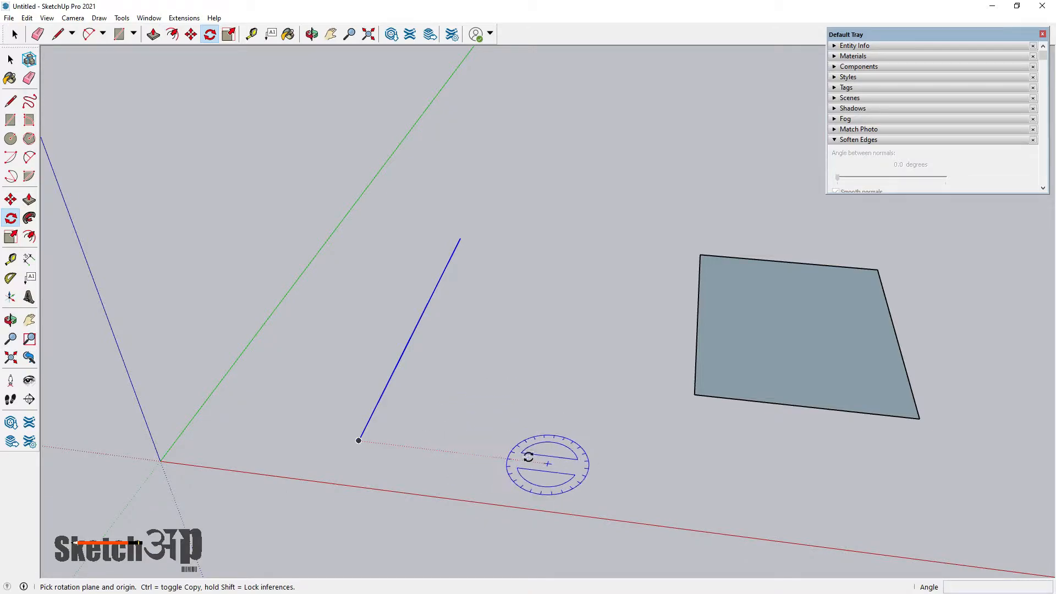
pyautogui.click(471, 490)
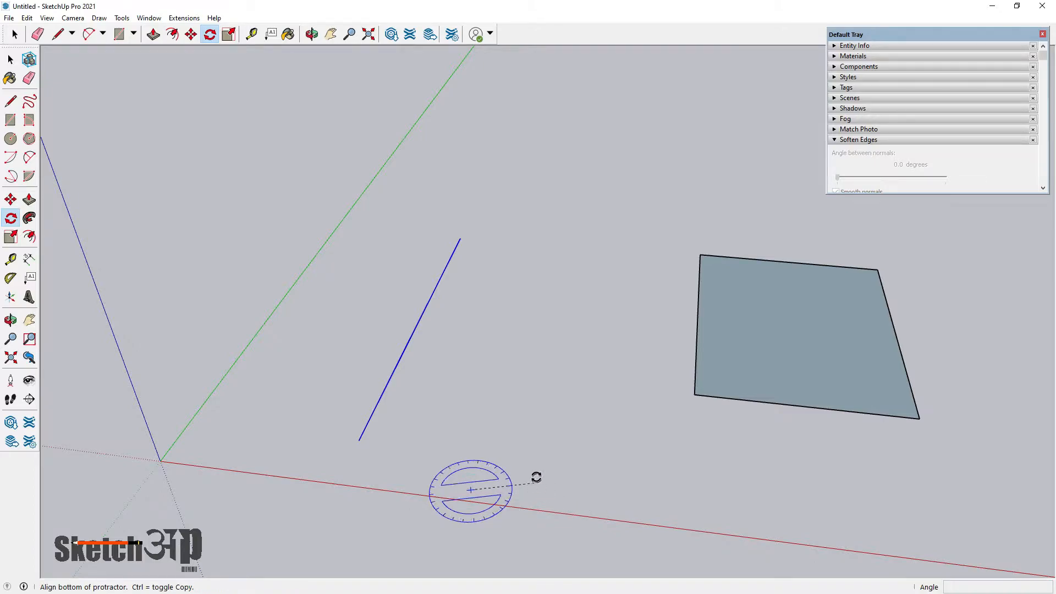
pyautogui.press('Escape')
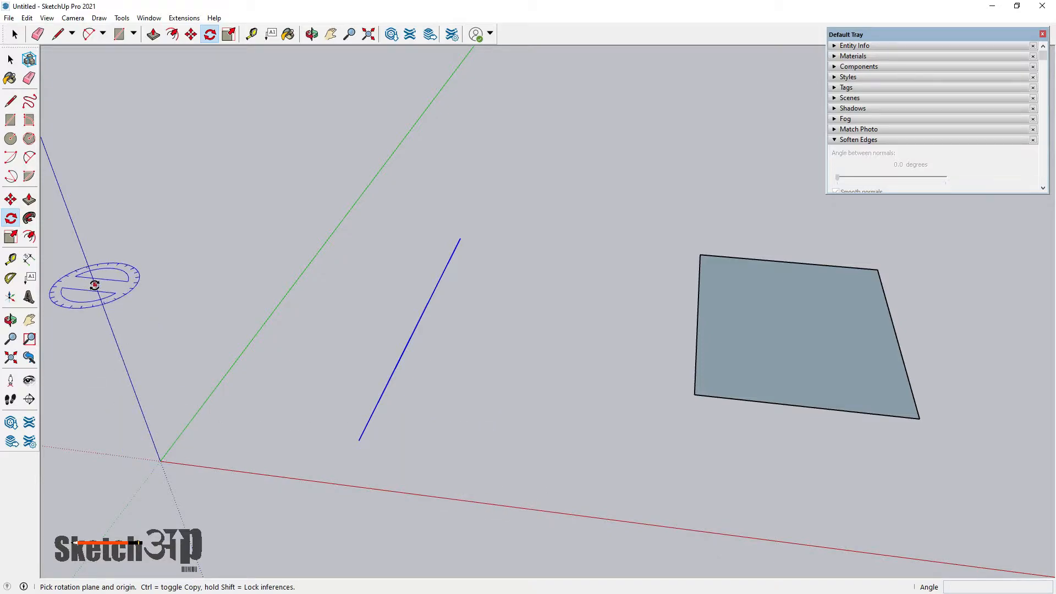
pyautogui.click(480, 478)
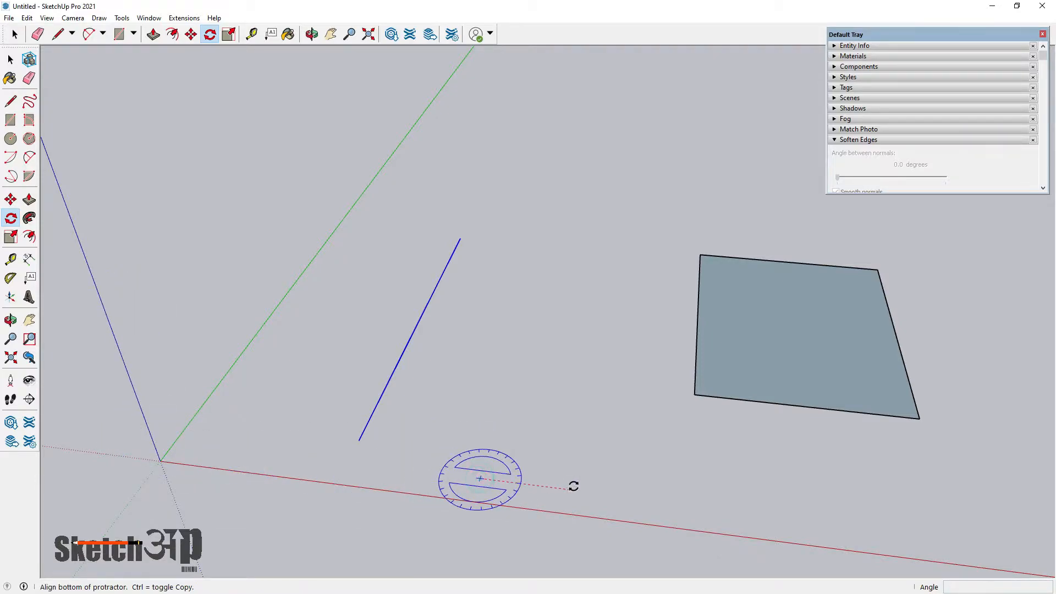
pyautogui.click(574, 486)
pyautogui.scroll(-1, 597, 450)
pyautogui.scroll(-1, 597, 450)
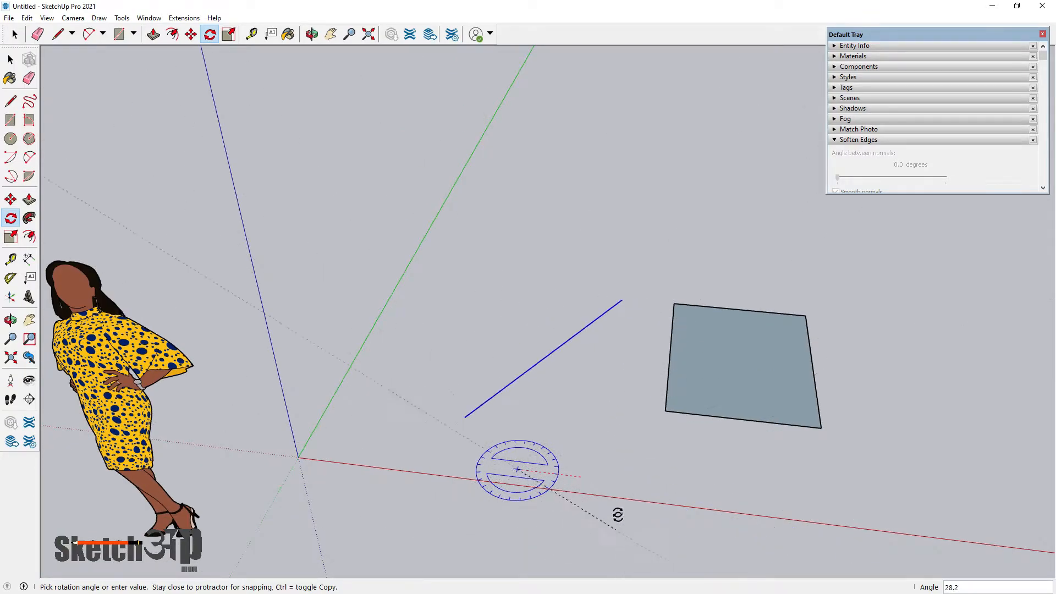
pyautogui.press('Escape')
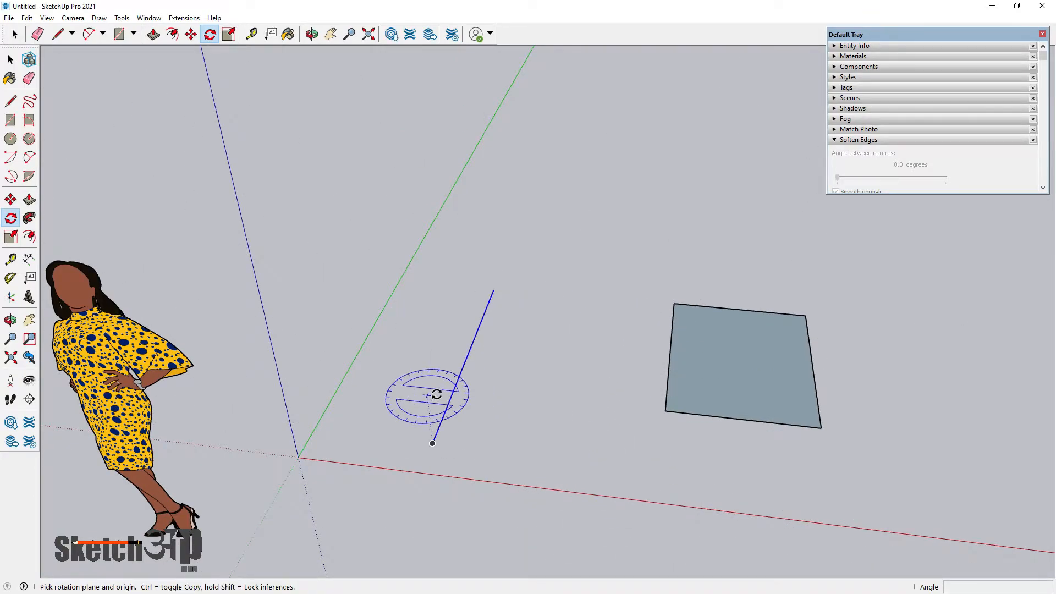
pyautogui.scroll(-1, 431, 429)
pyautogui.click(10, 60)
pyautogui.scroll(-1, 531, 407)
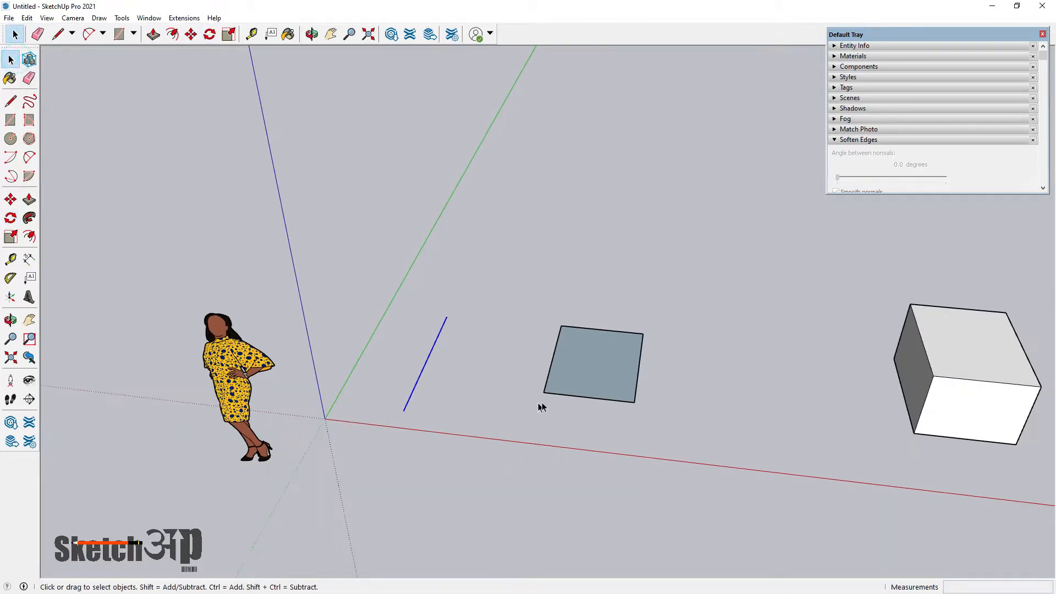
# - Select the flat square's face, leaving its edges and the line unselected
pyautogui.scroll(2, 618, 369)
pyautogui.click(568, 343)
pyautogui.scroll(1, 568, 361)
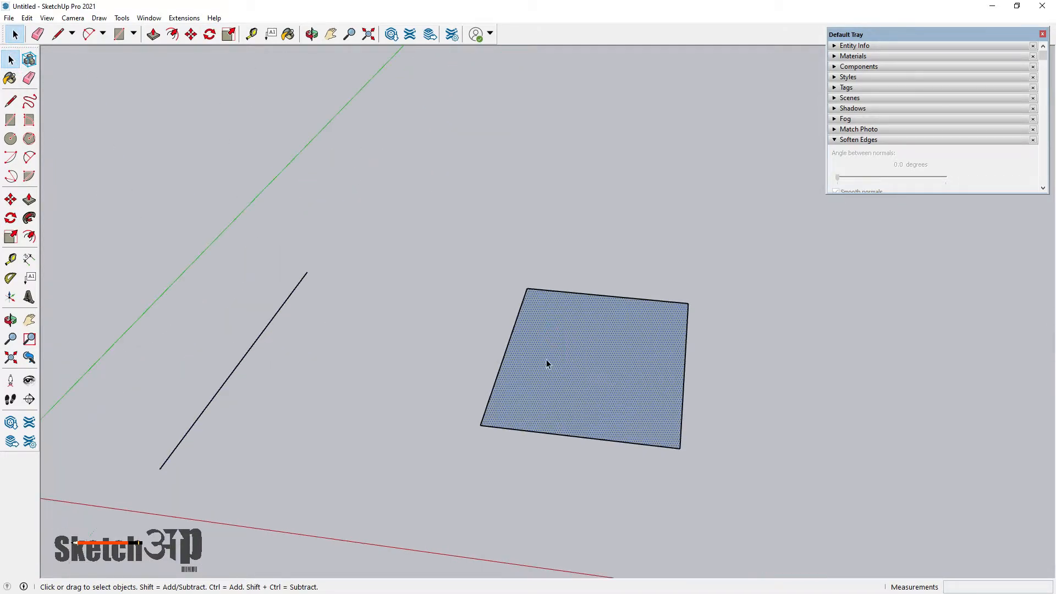
pyautogui.scroll(-1, 401, 394)
pyautogui.moveTo(400, 393); pyautogui.dragTo(526, 384, button='middle')
pyautogui.scroll(1, 542, 326)
pyautogui.scroll(1, 497, 384)
pyautogui.scroll(-2, 526, 384)
pyautogui.scroll(2, 528, 384)
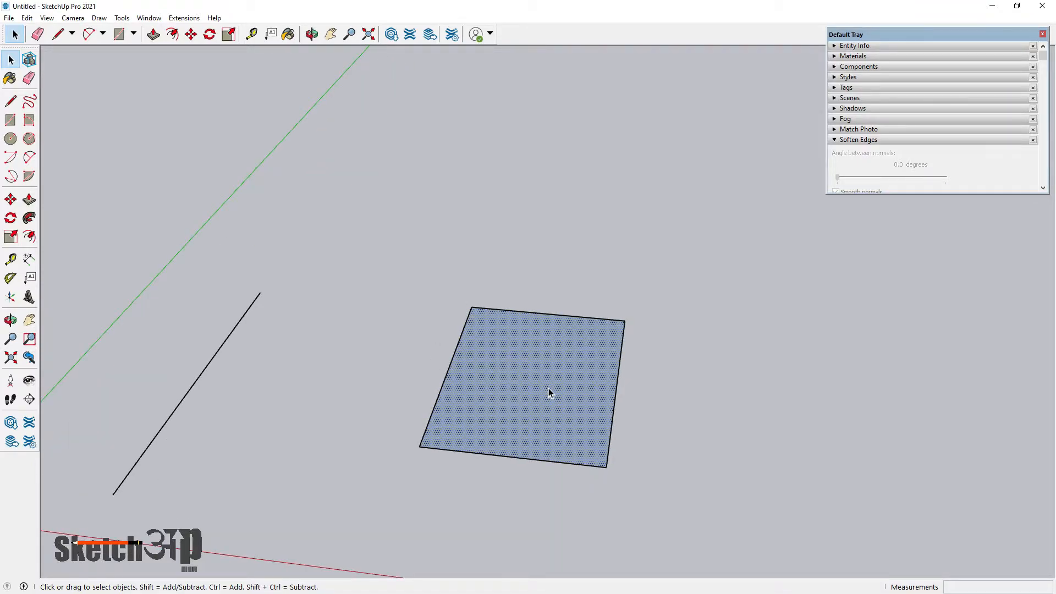
pyautogui.scroll(-1, 547, 389)
# - Try to rotate the square face about a point on the red axis, with the protractor aligned to that axis
pyautogui.click(10, 218)
pyautogui.scroll(-2, 583, 419)
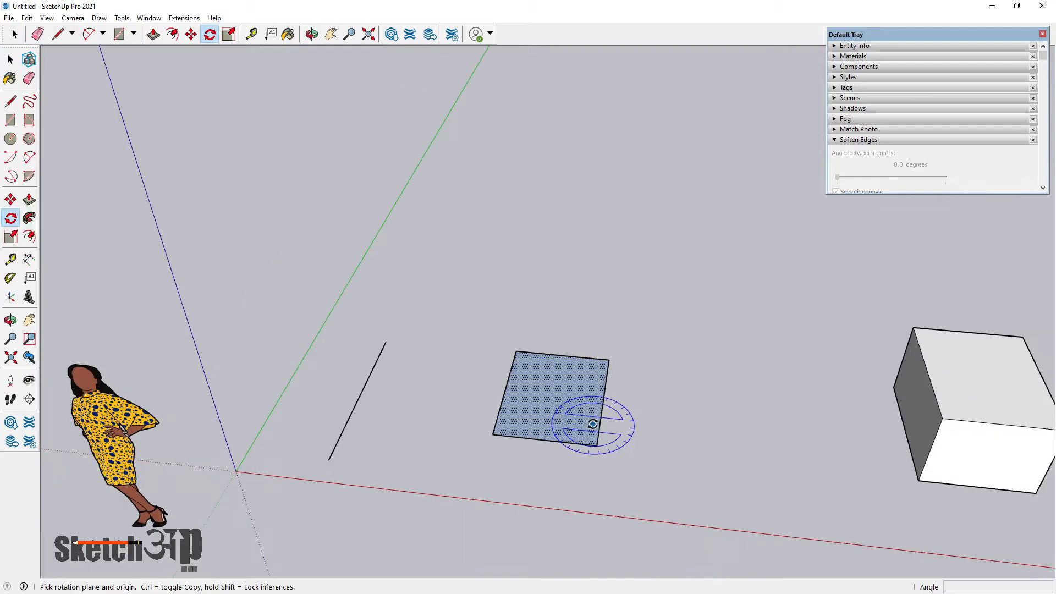
pyautogui.moveTo(575, 512); pyautogui.dragTo(714, 527)
pyautogui.click(715, 527)
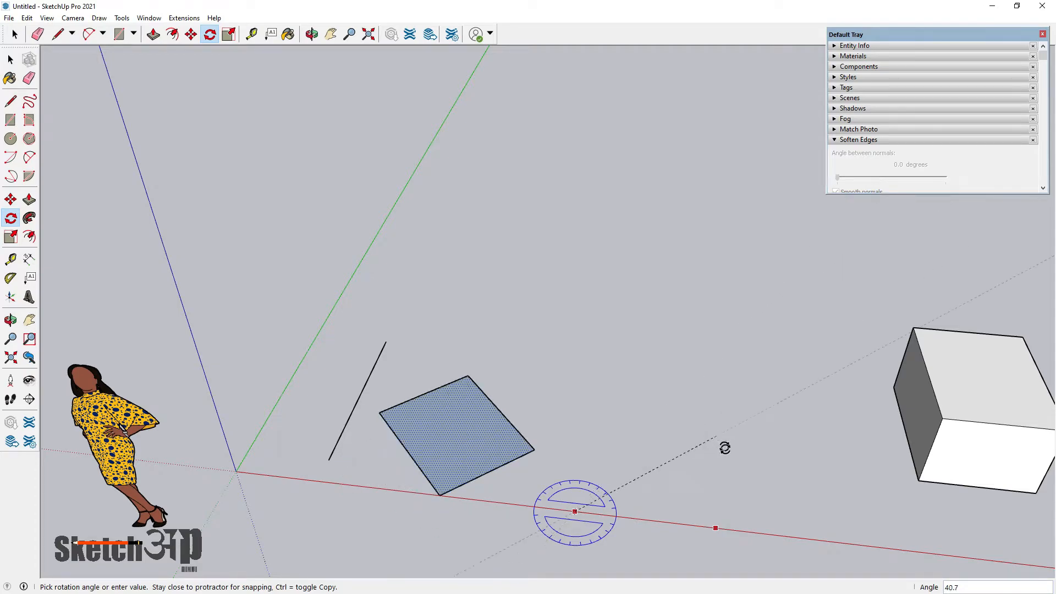
pyautogui.press('Escape')
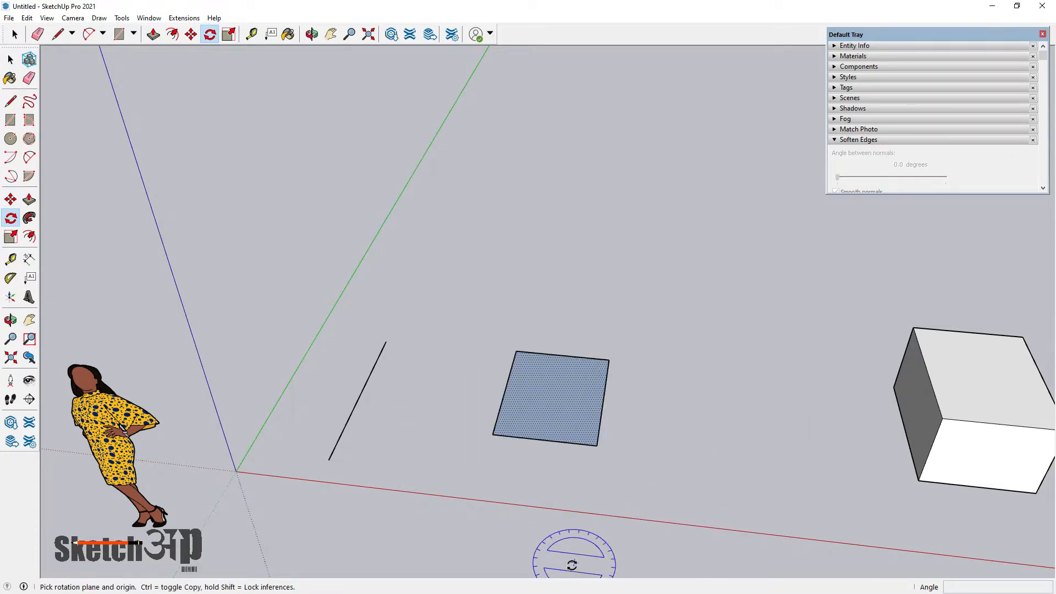
# - Rotate the square face about 42 degrees around a point beyond the red axis so that it overlaps the line
pyautogui.scroll(-2, 544, 461)
pyautogui.click(556, 539)
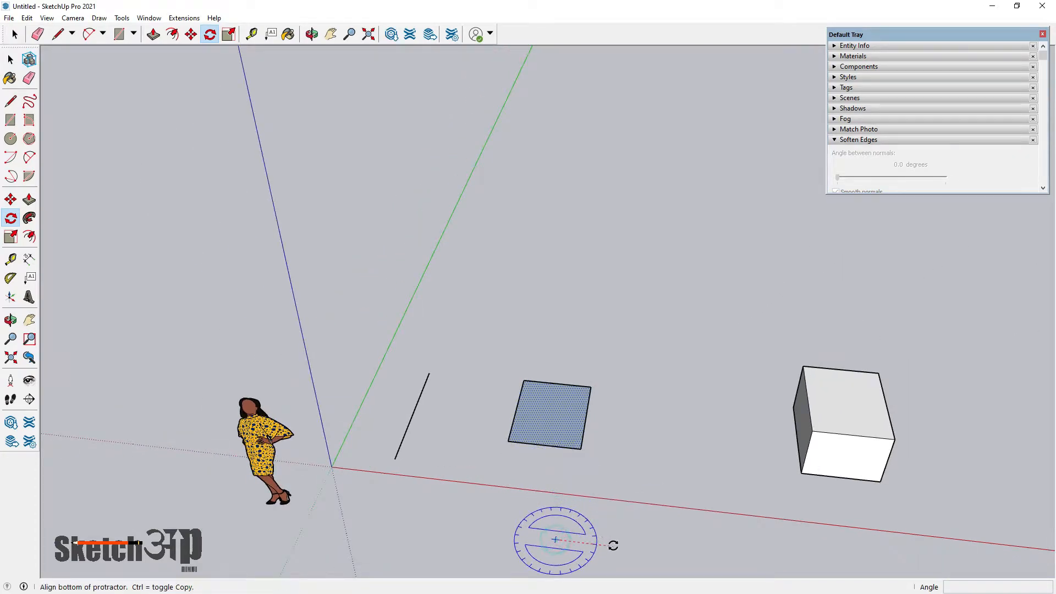
pyautogui.click(617, 547)
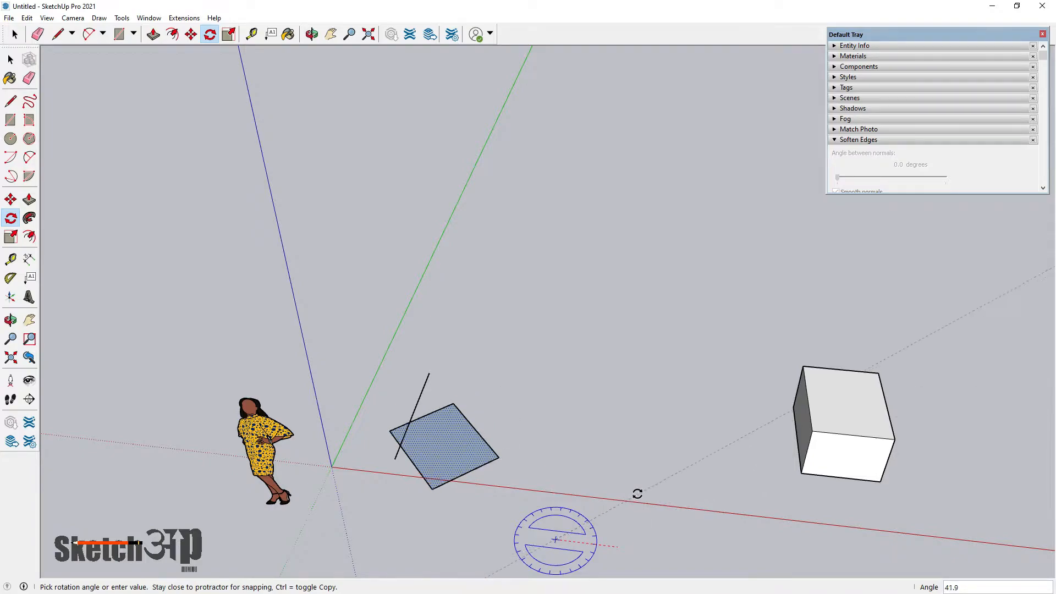
pyautogui.click(637, 490)
pyautogui.scroll(2, 415, 427)
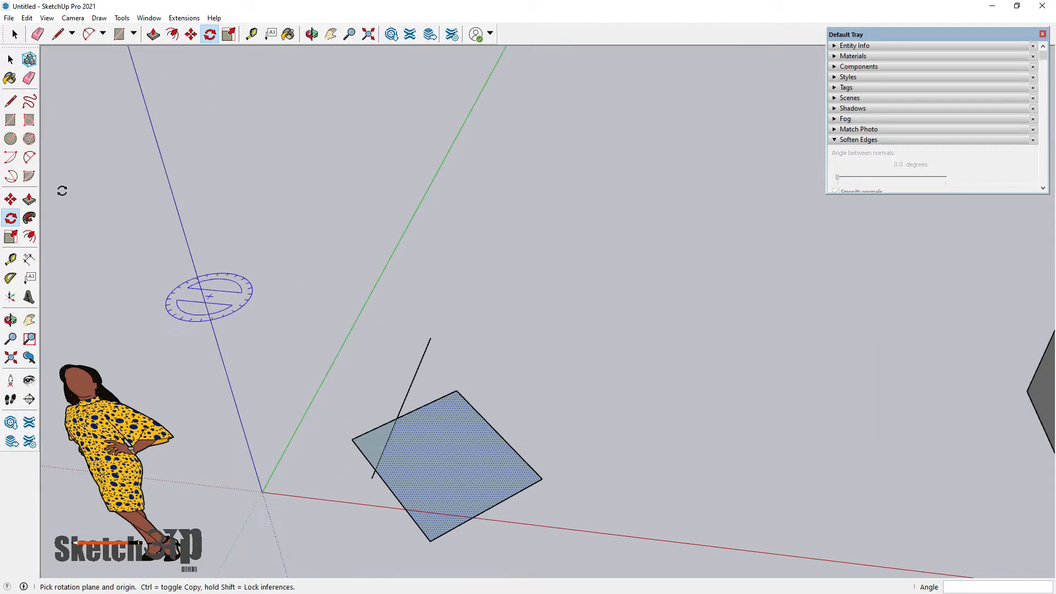
pyautogui.click(10, 60)
# - Examine the overlap of the line and the square by selecting the large face area, the cut-off corner and the line's outer part
pyautogui.scroll(3, 425, 468)
pyautogui.moveTo(424, 464); pyautogui.dragTo(354, 431, button='middle')
pyautogui.click(408, 442)
pyautogui.scroll(-2, 408, 442)
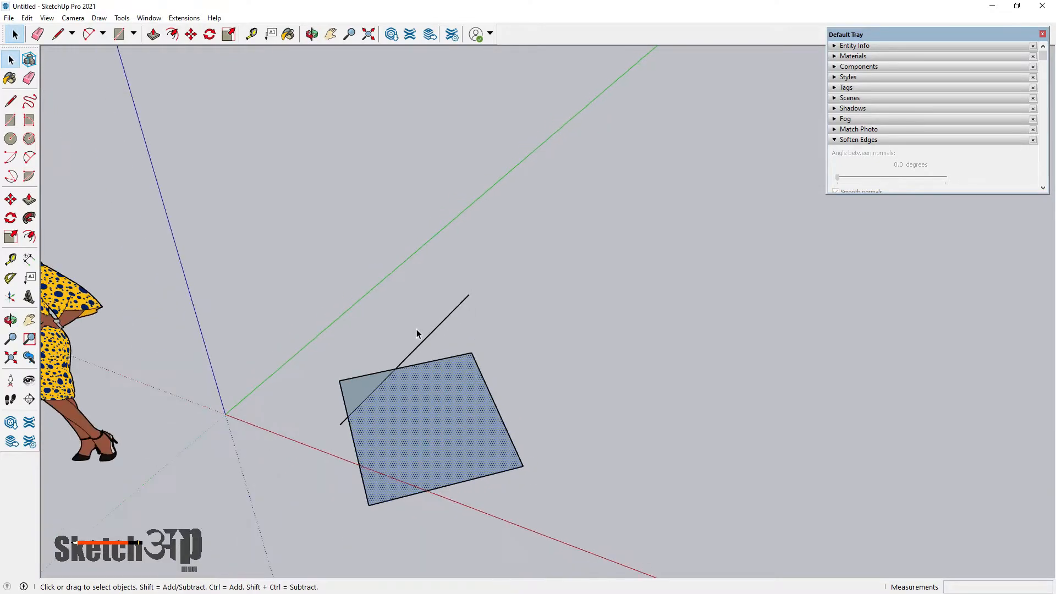
pyautogui.scroll(-1, 427, 404)
pyautogui.moveTo(431, 405); pyautogui.dragTo(453, 412, button='middle')
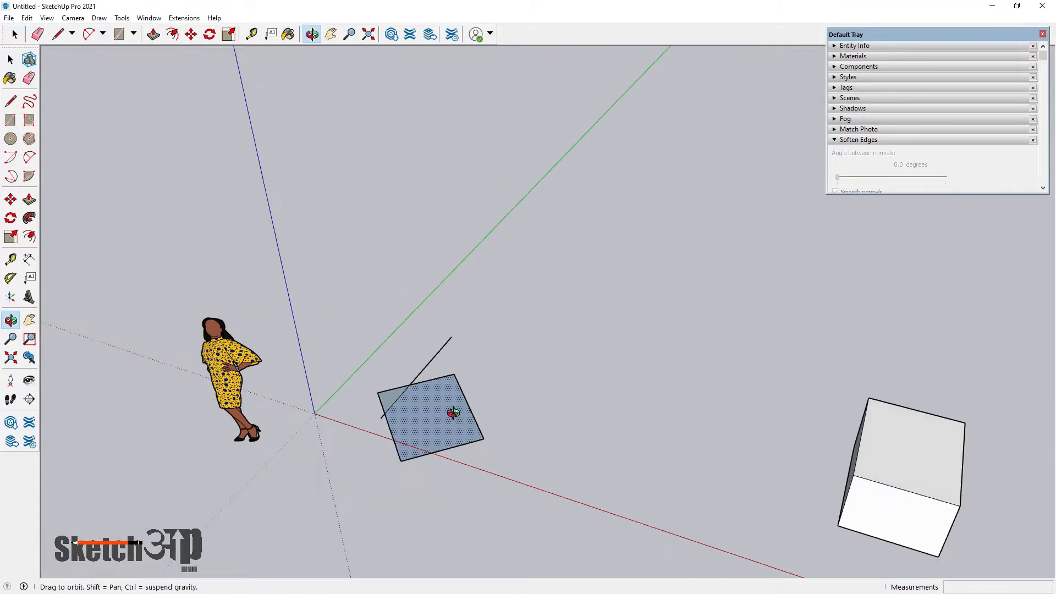
pyautogui.scroll(4, 419, 400)
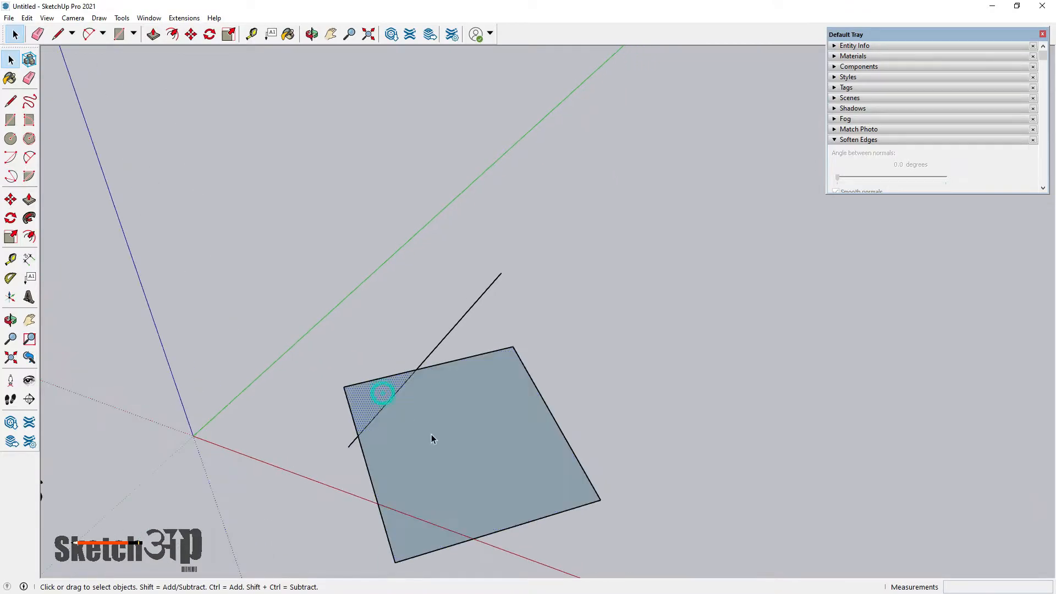
pyautogui.scroll(1, 434, 437)
pyautogui.click(374, 372)
pyautogui.scroll(-1, 374, 371)
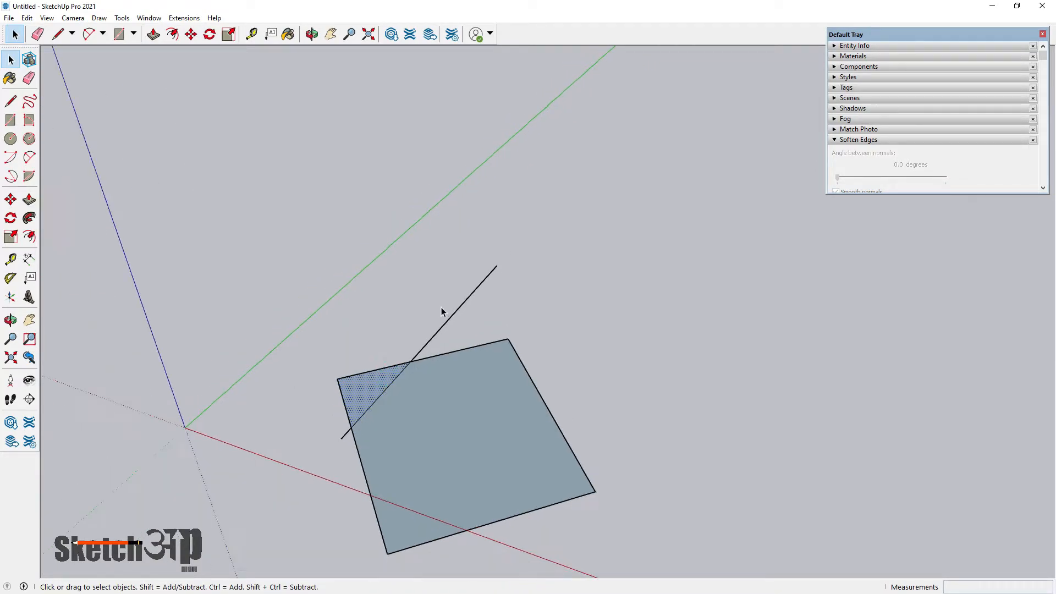
pyautogui.click(447, 328)
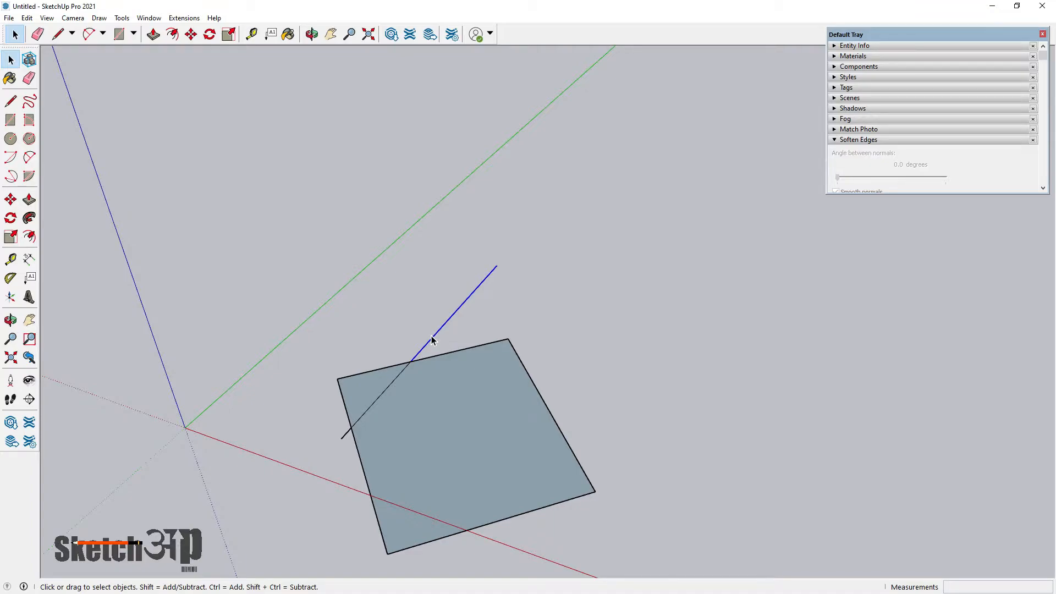
pyautogui.scroll(-2, 431, 340)
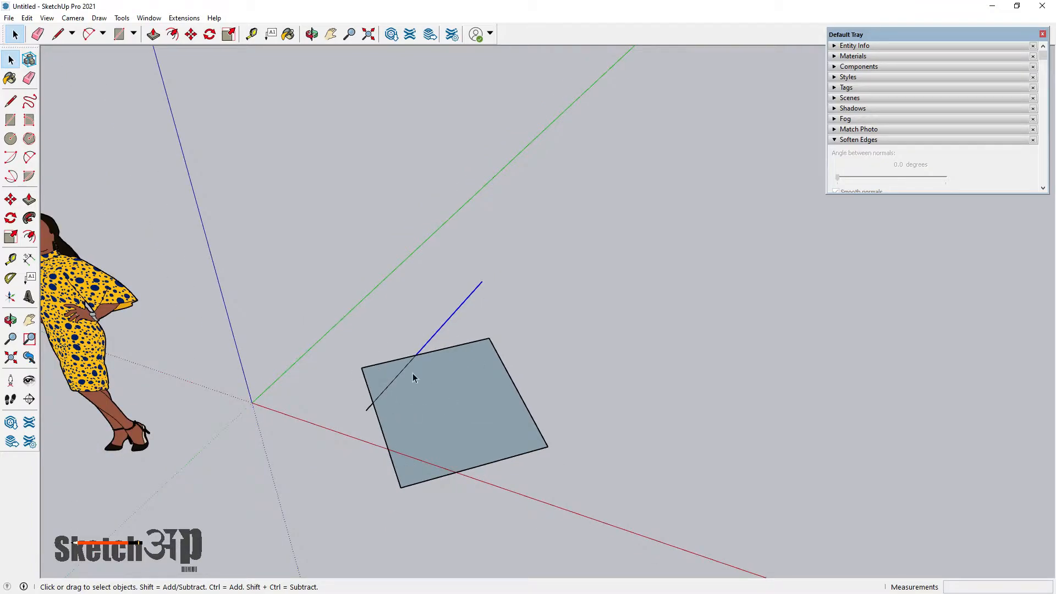
pyautogui.scroll(-2, 422, 410)
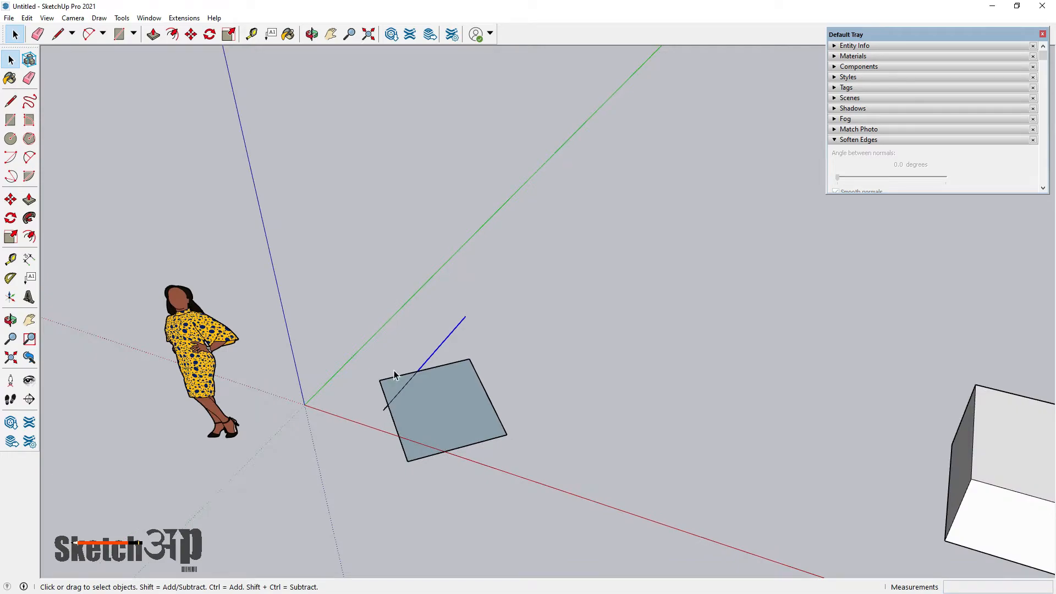
pyautogui.scroll(-2, 403, 383)
pyautogui.scroll(-2, 418, 388)
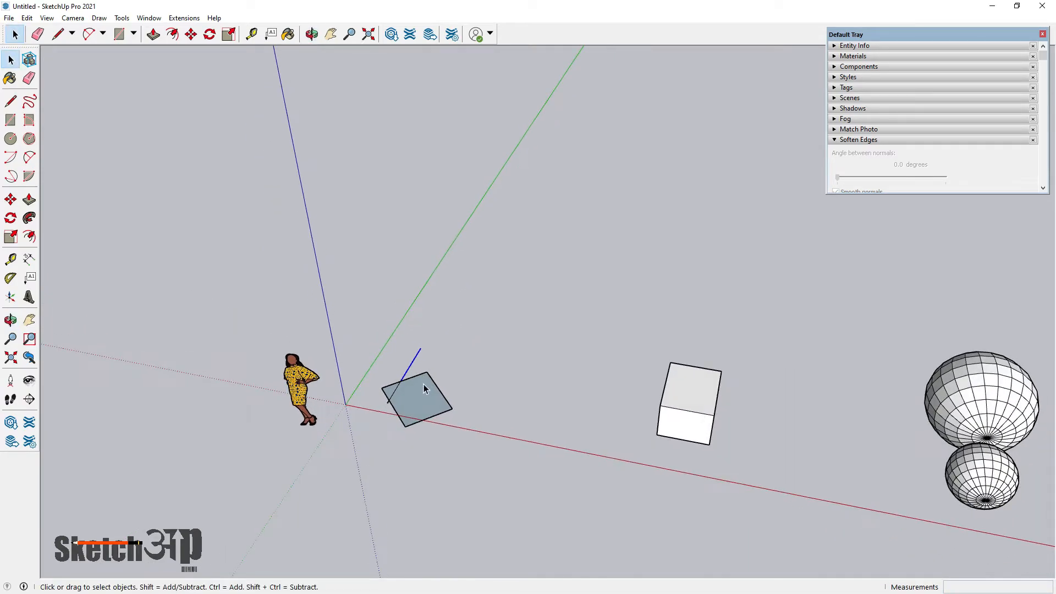
# - Select the box group and start the Rotate tool on it
pyautogui.scroll(-1, 424, 385)
pyautogui.scroll(1, 659, 393)
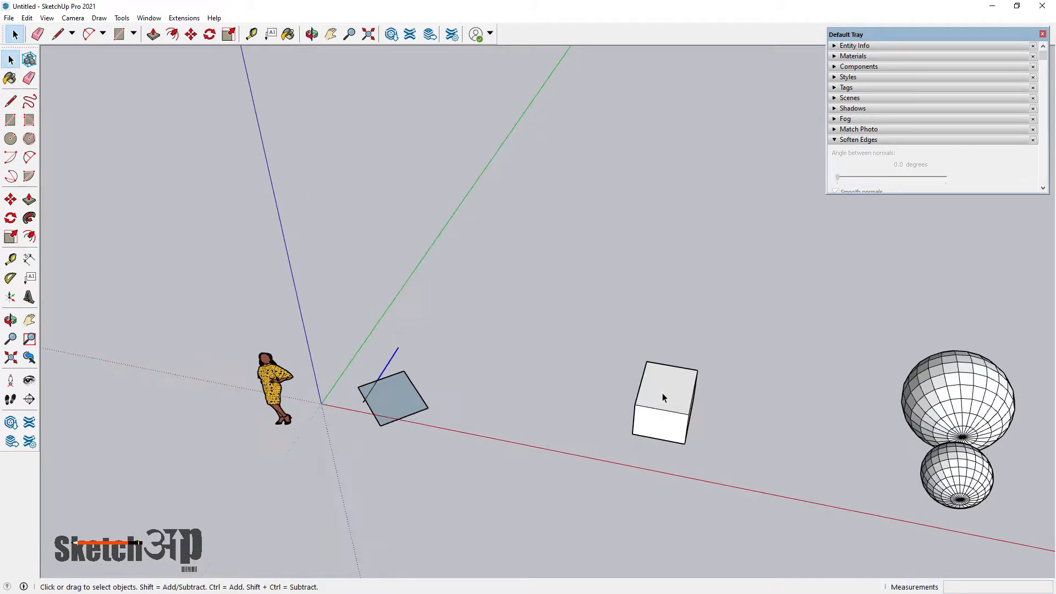
pyautogui.scroll(2, 669, 394)
pyautogui.moveTo(673, 404); pyautogui.dragTo(721, 402, button='middle')
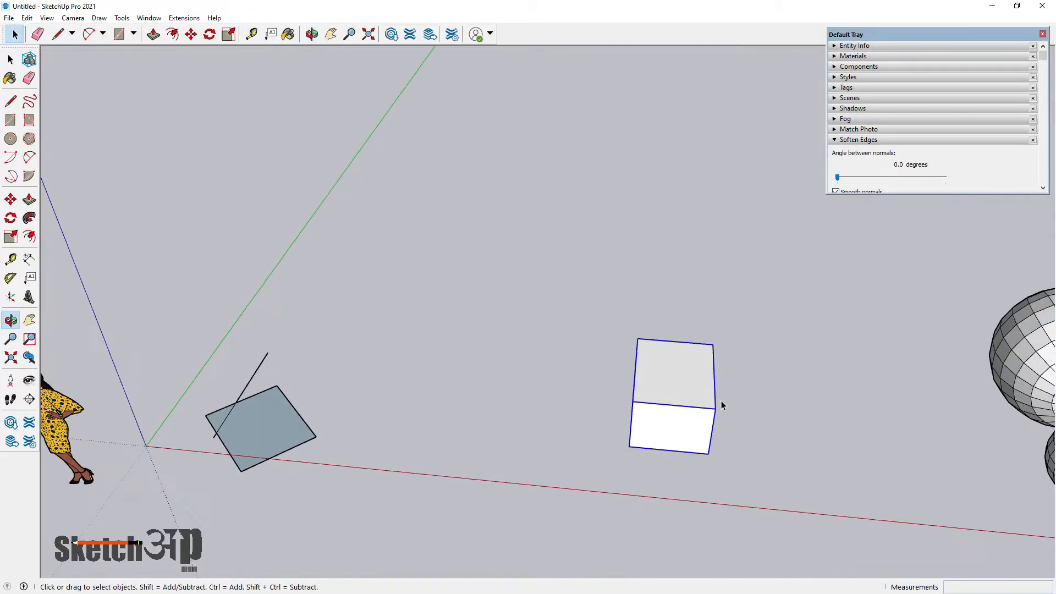
pyautogui.scroll(-1, 472, 354)
pyautogui.moveTo(473, 355); pyautogui.dragTo(470, 370, button='middle')
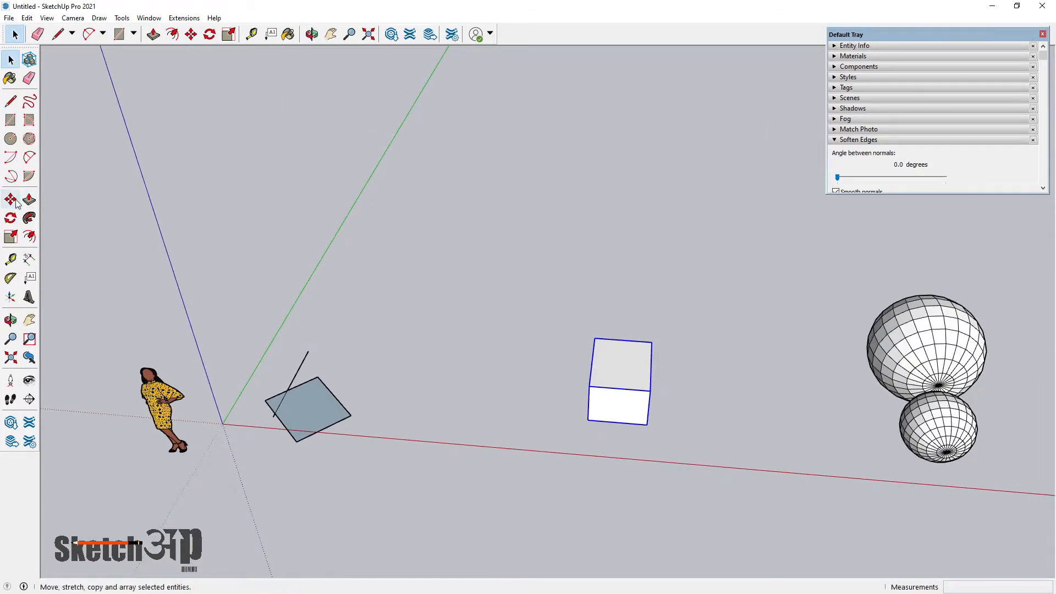
pyautogui.click(11, 220)
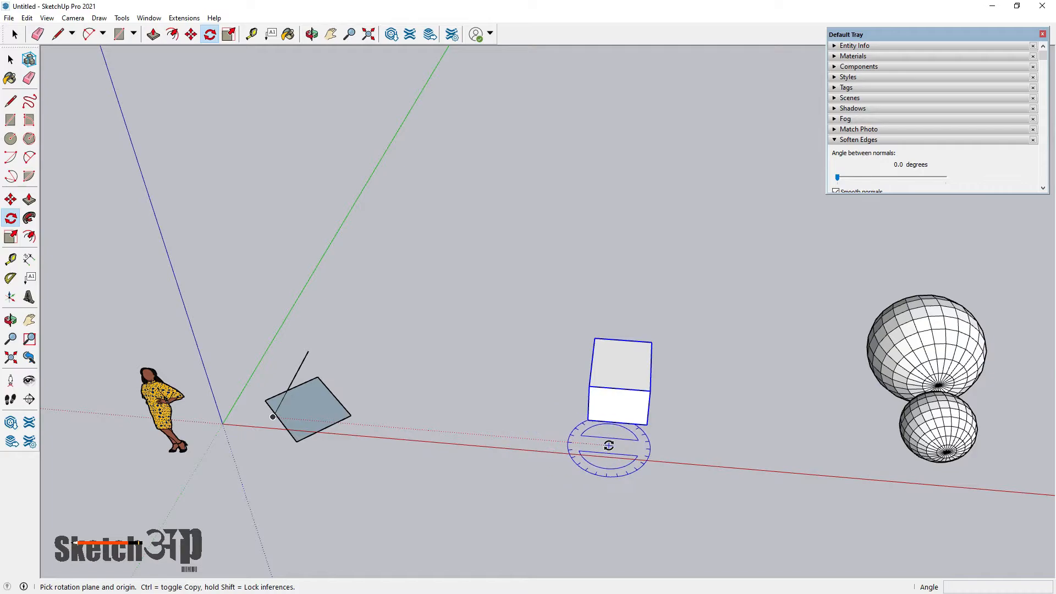
# - Try to rotate the box in the horizontal plane about the front corner of its top face
pyautogui.moveTo(608, 446); pyautogui.dragTo(585, 378, button='middle')
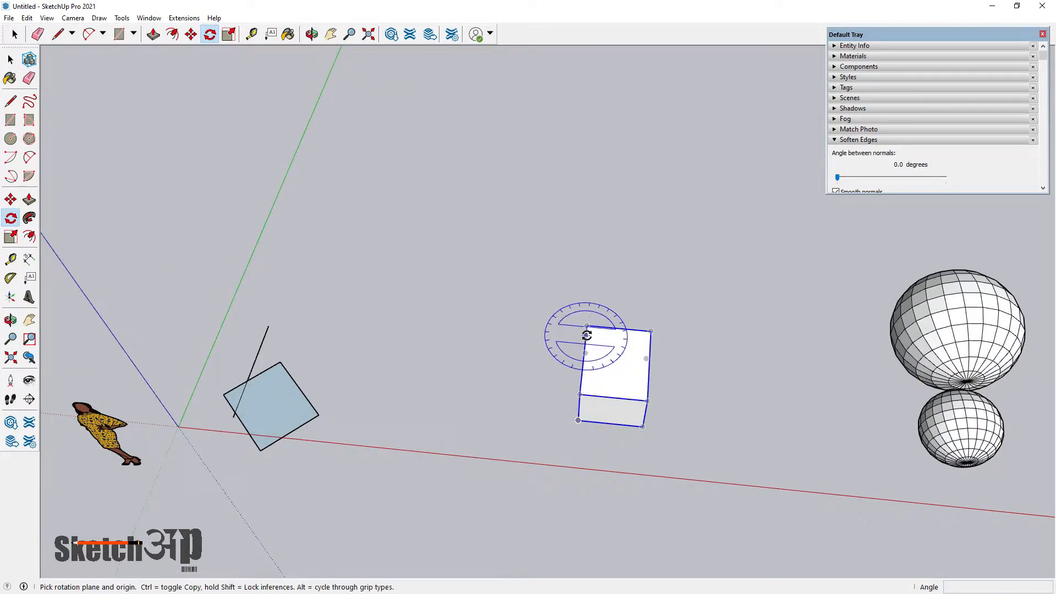
pyautogui.scroll(3, 615, 380)
pyautogui.moveTo(598, 381); pyautogui.dragTo(584, 436, button='middle')
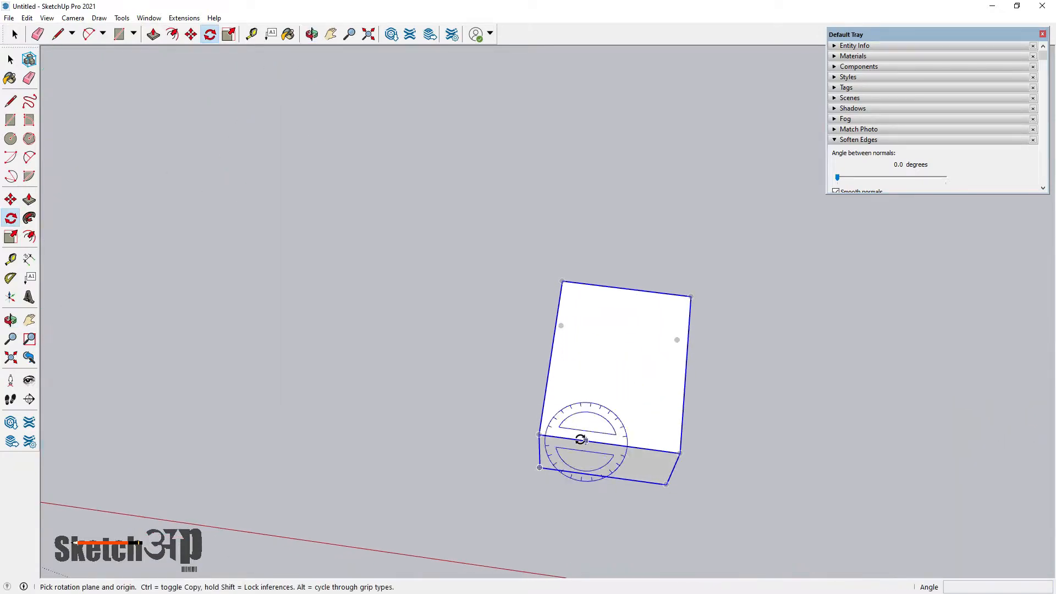
pyautogui.click(600, 443)
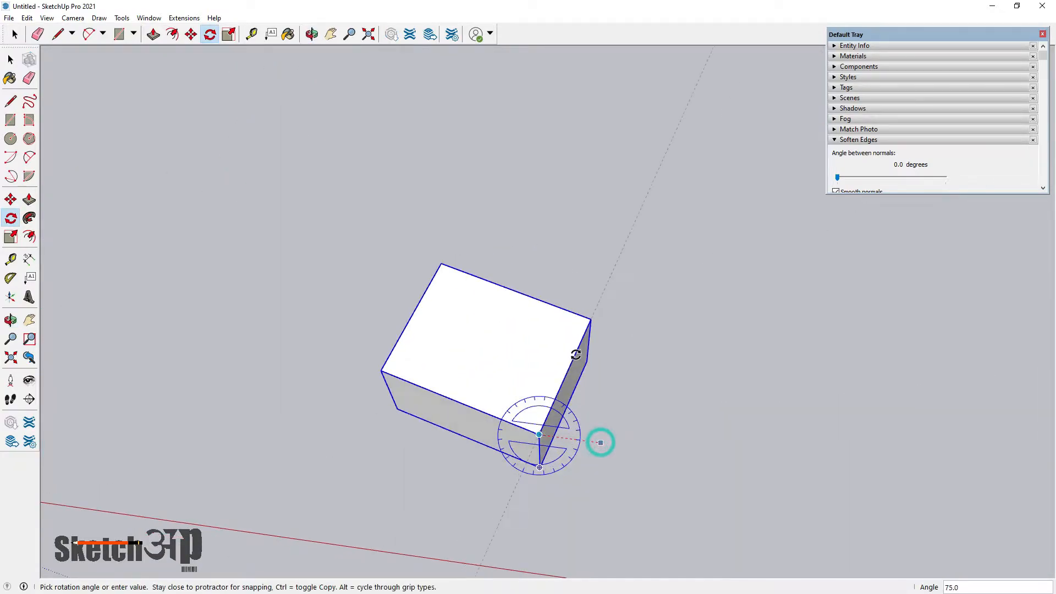
pyautogui.press('Escape')
# - Try to rotate the box about a point on its front face, with the protractor aligned to the green axis
pyautogui.moveTo(611, 461); pyautogui.dragTo(613, 354, button='middle')
pyautogui.scroll(-4, 608, 366)
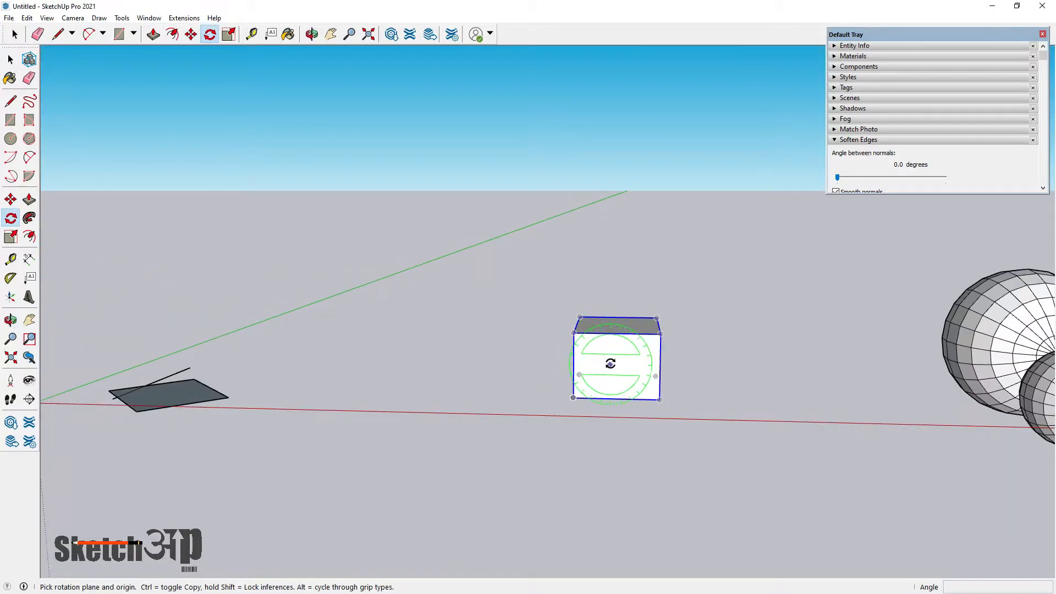
pyautogui.scroll(2, 610, 367)
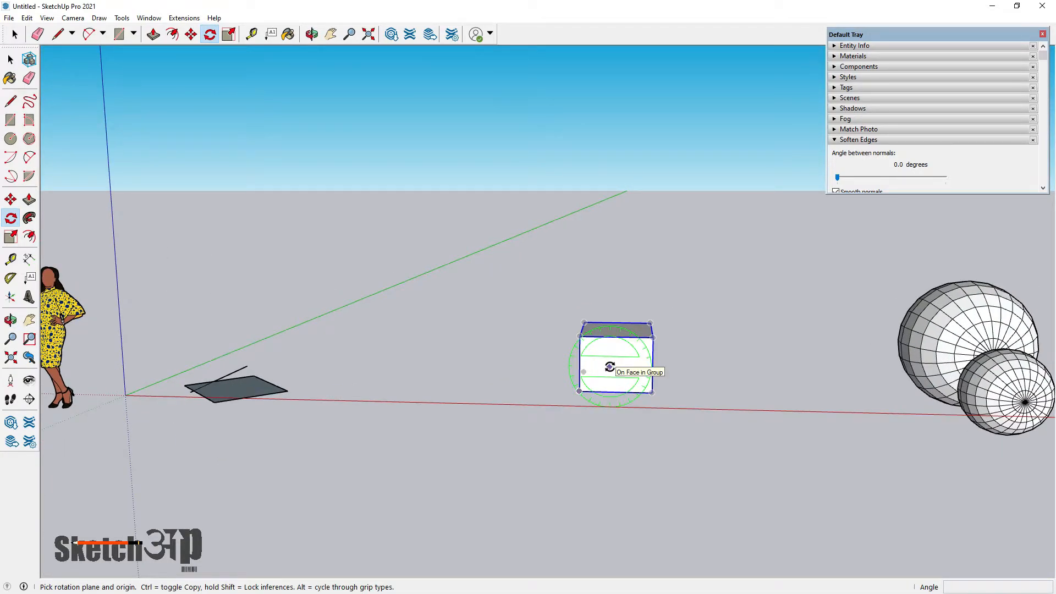
pyautogui.moveTo(592, 364); pyautogui.dragTo(430, 341, button='middle')
pyautogui.scroll(2, 637, 367)
pyautogui.scroll(-2, 486, 405)
pyautogui.scroll(3, 437, 363)
pyautogui.scroll(-2, 529, 354)
pyautogui.scroll(2, 461, 363)
pyautogui.scroll(-2, 496, 366)
pyautogui.scroll(2, 512, 370)
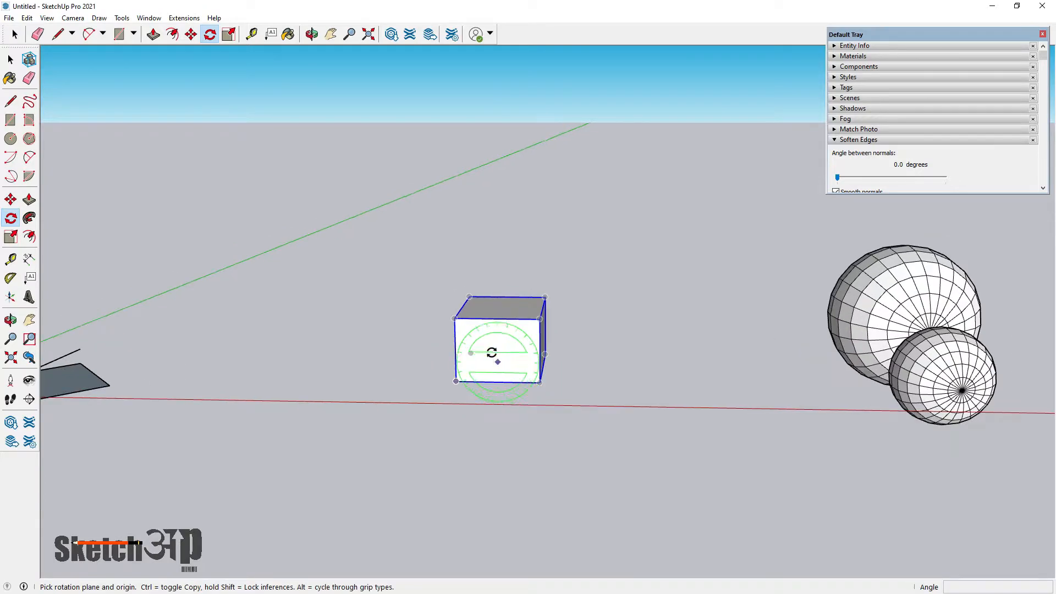
pyautogui.click(490, 341)
pyautogui.click(576, 353)
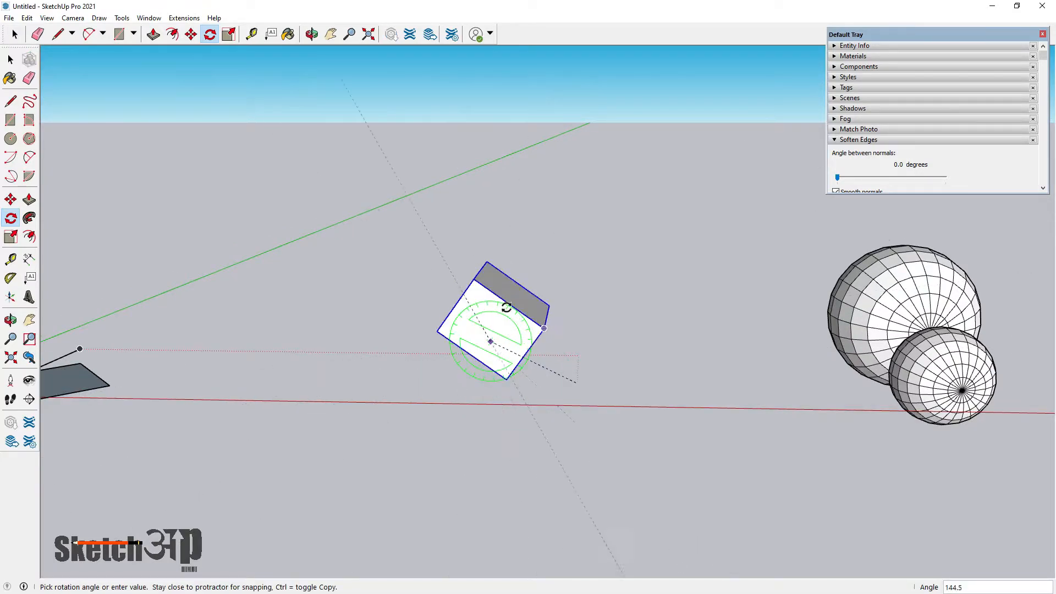
pyautogui.press('Escape')
# - Try to rotate the box in the horizontal plane around a point well in front of it, beyond the red axis
pyautogui.scroll(-5, 614, 385)
pyautogui.moveTo(614, 389); pyautogui.dragTo(551, 516, button='middle')
pyautogui.scroll(-2, 582, 489)
pyautogui.click(551, 515)
pyautogui.click(621, 521)
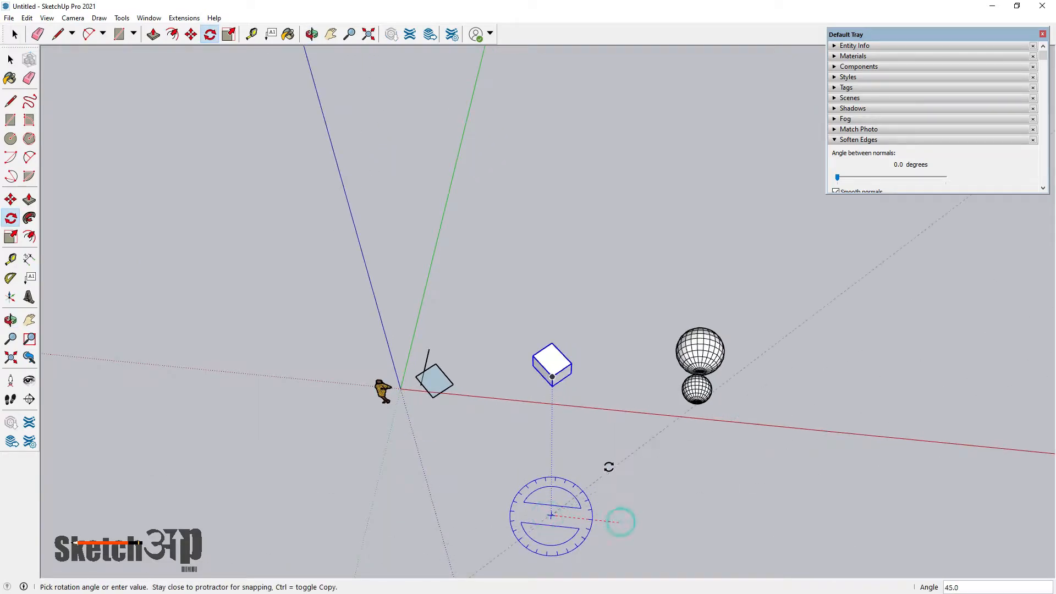
pyautogui.press('Escape')
pyautogui.click(631, 501)
pyautogui.press('Escape')
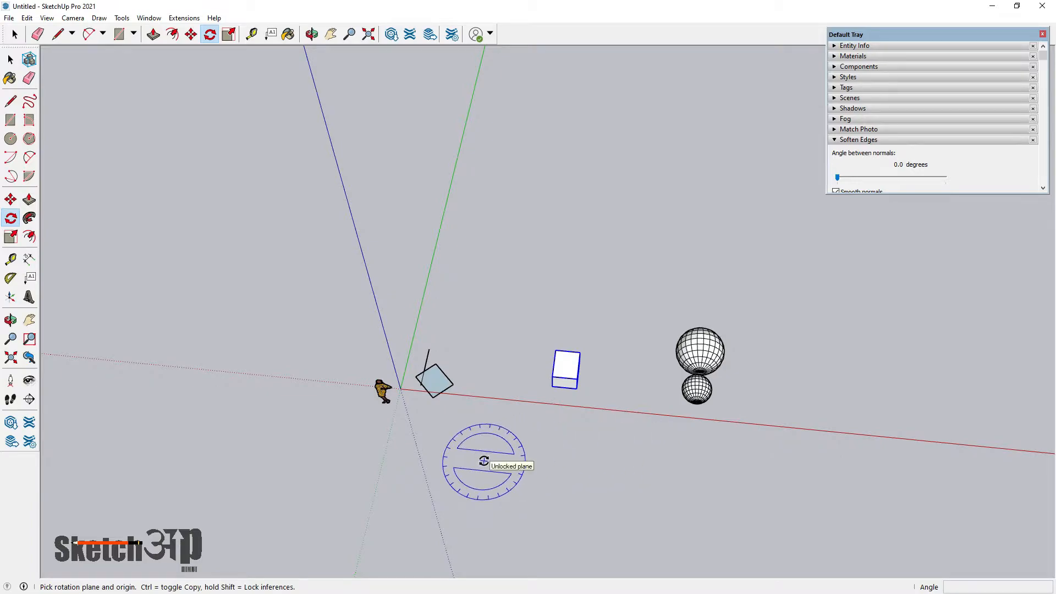
# - Reselect the box and try rotating it horizontally around points closer to it on the near side of the red axis
pyautogui.click(10, 59)
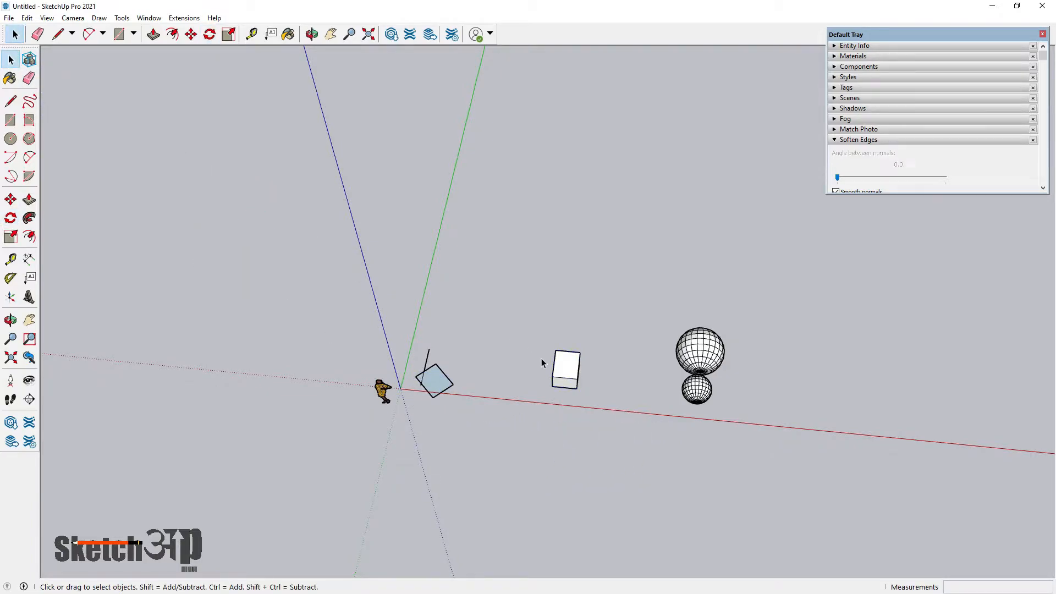
pyautogui.click(14, 216)
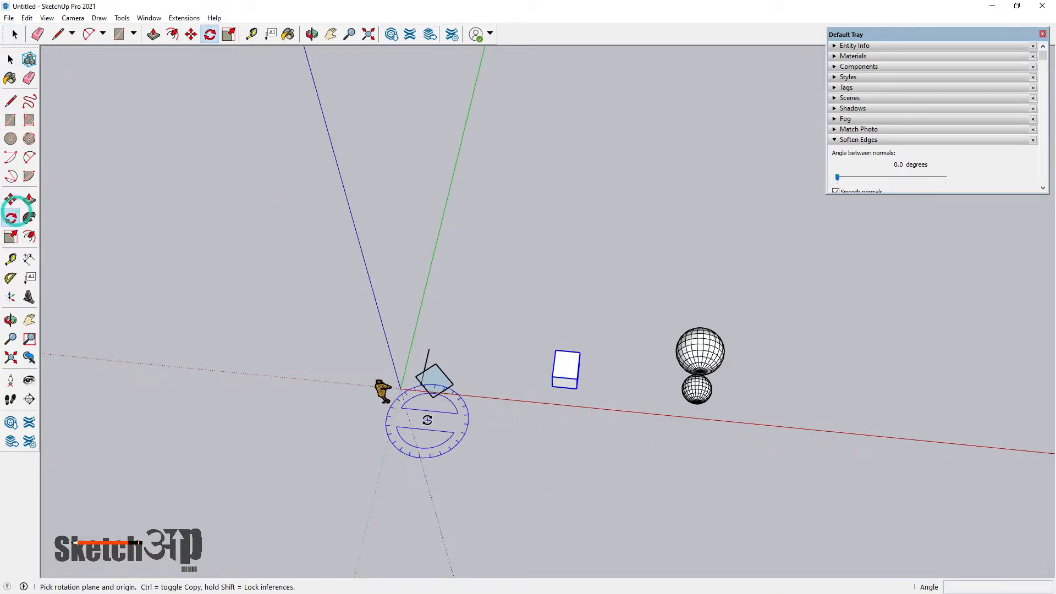
pyautogui.click(634, 468)
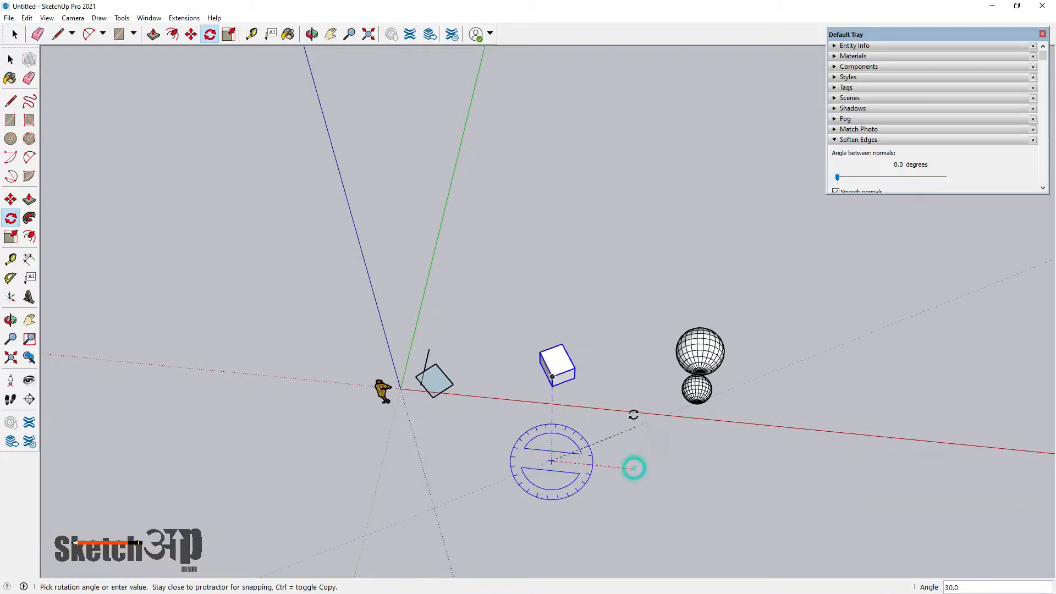
pyautogui.click(627, 381)
pyautogui.click(620, 435)
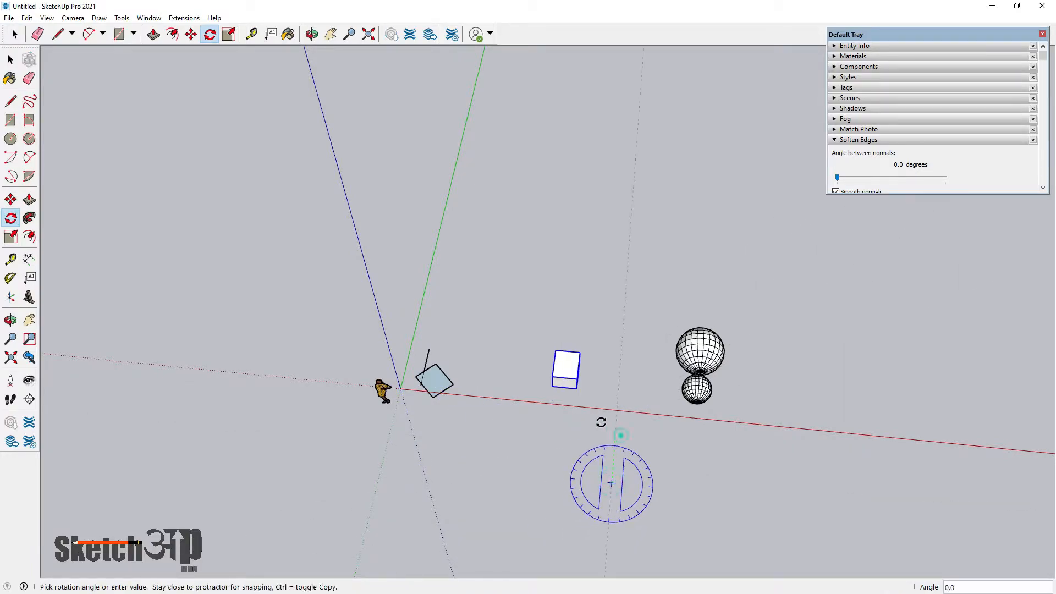
pyautogui.click(583, 383)
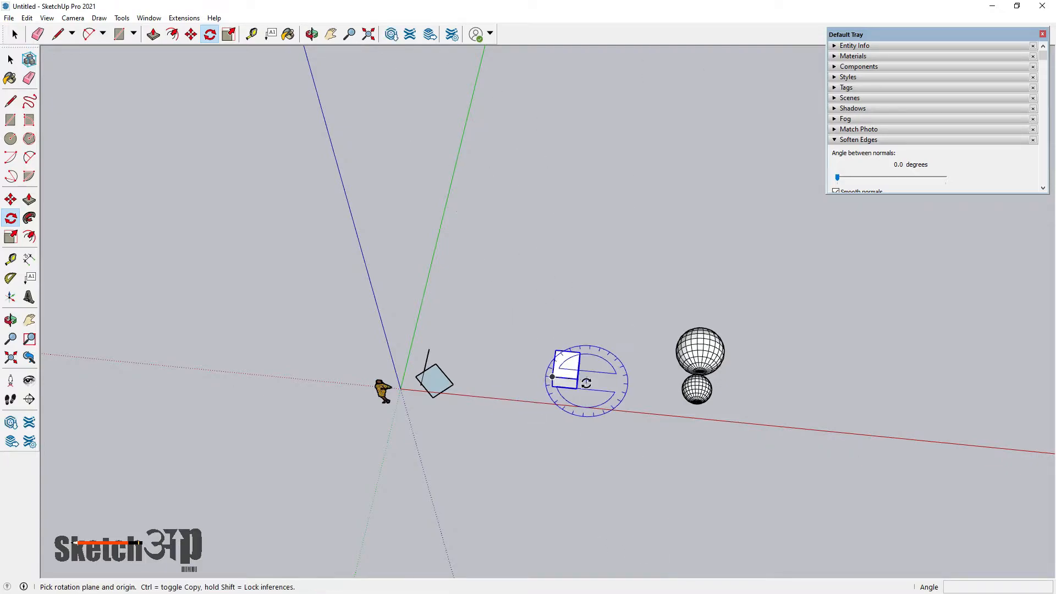
pyautogui.scroll(4, 582, 498)
pyautogui.click(698, 497)
pyautogui.press('Escape')
pyautogui.scroll(-2, 550, 413)
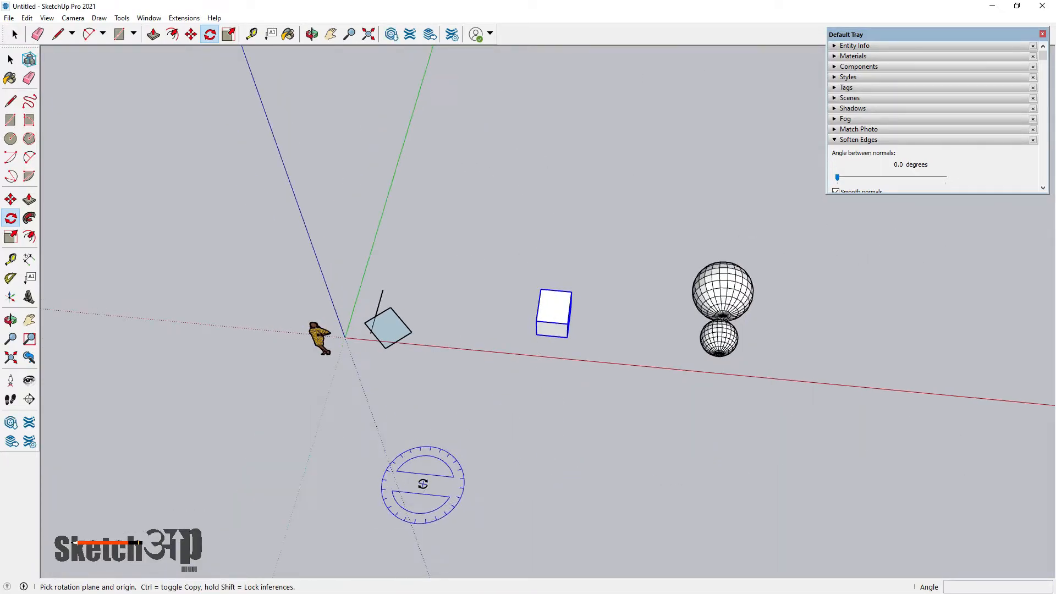
# - Rotate the box about 49 degrees around a distant point beyond the red axis so that it lands beside the flat square
pyautogui.click(493, 484)
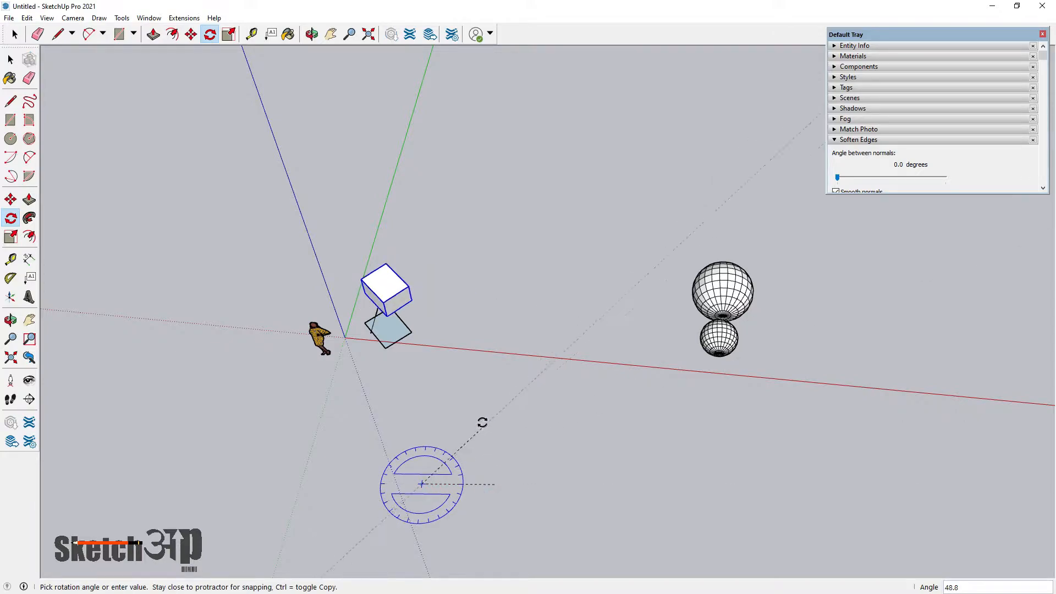
pyautogui.click(481, 418)
pyautogui.scroll(7, 352, 278)
pyautogui.moveTo(370, 421); pyautogui.dragTo(640, 113, button='middle')
pyautogui.moveTo(429, 429); pyautogui.dragTo(385, 561, button='middle')
pyautogui.scroll(-1, 245, 198)
pyautogui.moveTo(409, 215); pyautogui.dragTo(401, 252, button='middle')
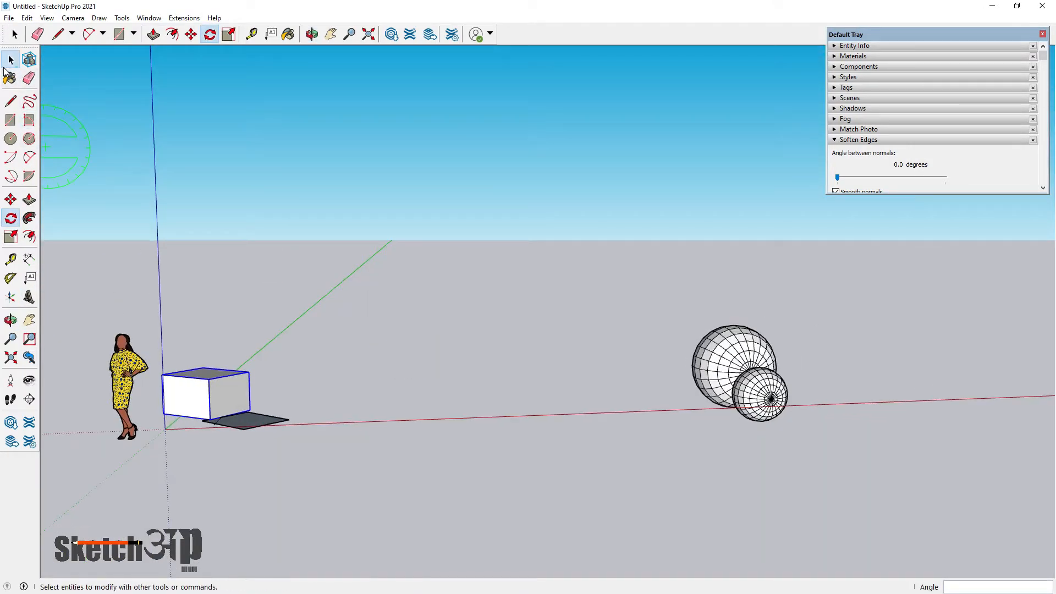
# - Move the box by its lower front corner onto the axes origin
pyautogui.click(11, 60)
pyautogui.scroll(5, 184, 391)
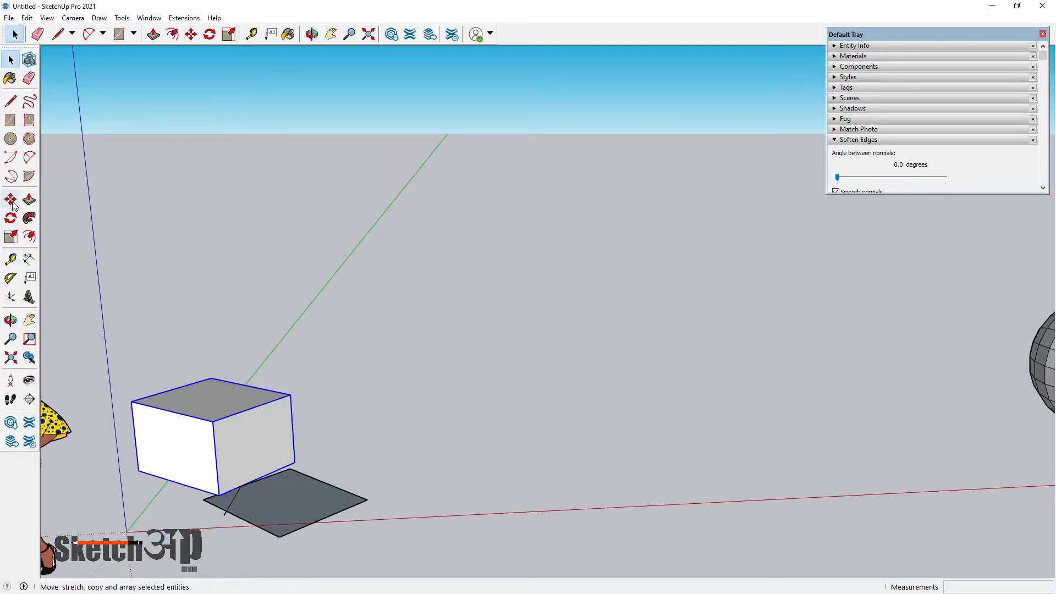
pyautogui.click(207, 445)
pyautogui.press('Escape')
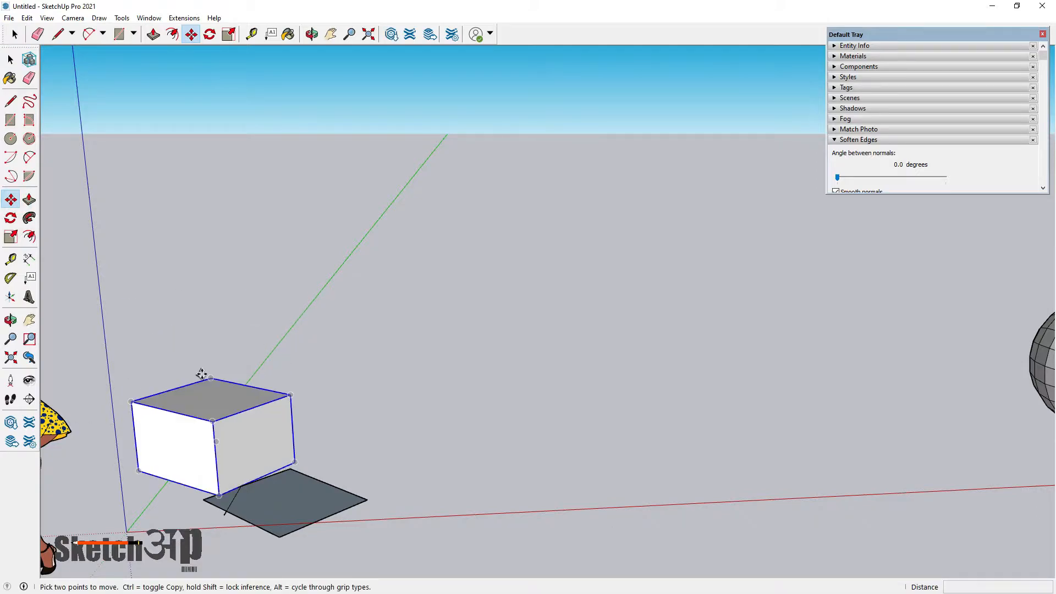
pyautogui.scroll(-2, 215, 388)
pyautogui.moveTo(228, 504); pyautogui.dragTo(286, 503, button='middle')
pyautogui.scroll(4, 289, 457)
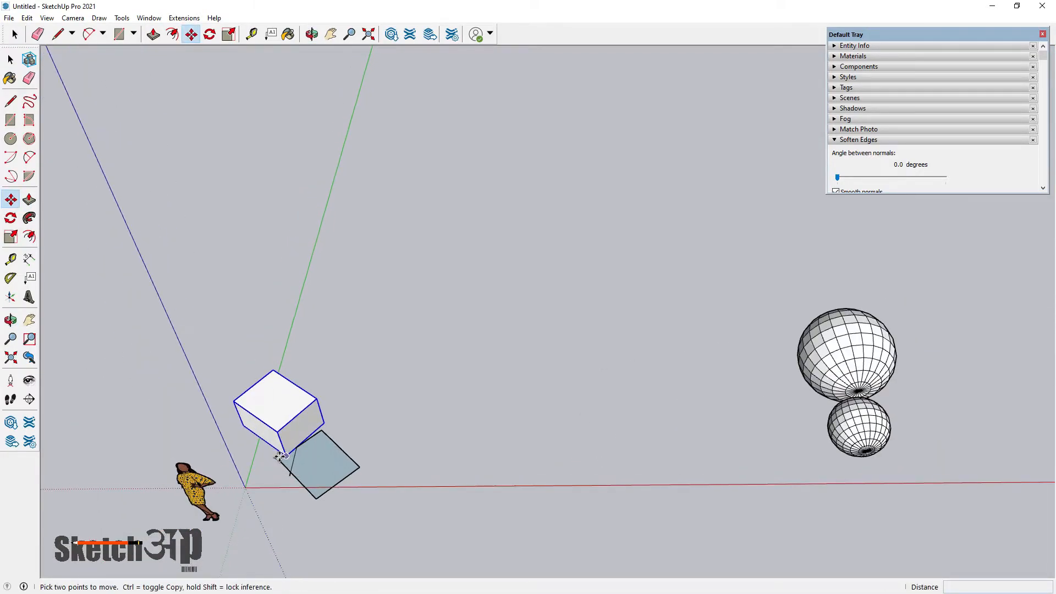
pyautogui.click(290, 456)
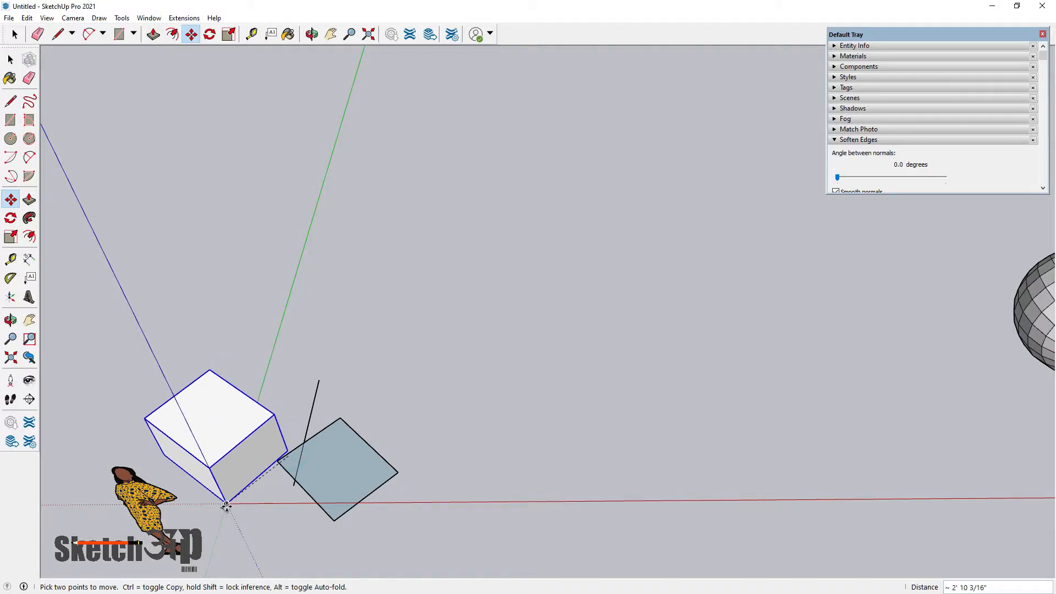
pyautogui.click(227, 504)
# - Move the box away from the origin into the open area between the square and the spheres, and deselect it
pyautogui.scroll(-3, 298, 379)
pyautogui.moveTo(299, 378); pyautogui.dragTo(237, 384, button='middle')
pyautogui.scroll(2, 292, 368)
pyautogui.click(235, 384)
pyautogui.click(503, 337)
pyautogui.click(10, 59)
pyautogui.click(199, 183)
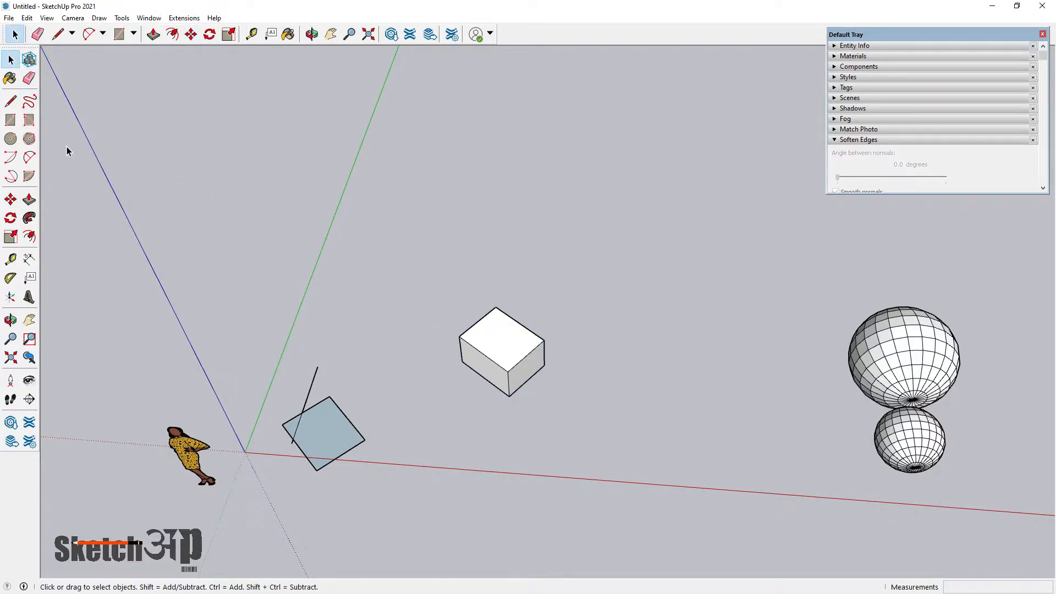
# - Examine how the Rotate protractor aligns to the individual faces of the smaller sphere
pyautogui.press('o')
pyautogui.moveTo(154, 177); pyautogui.dragTo(560, 313)
pyautogui.moveTo(556, 310); pyautogui.dragTo(132, 293, button='middle')
pyautogui.scroll(10, 608, 358)
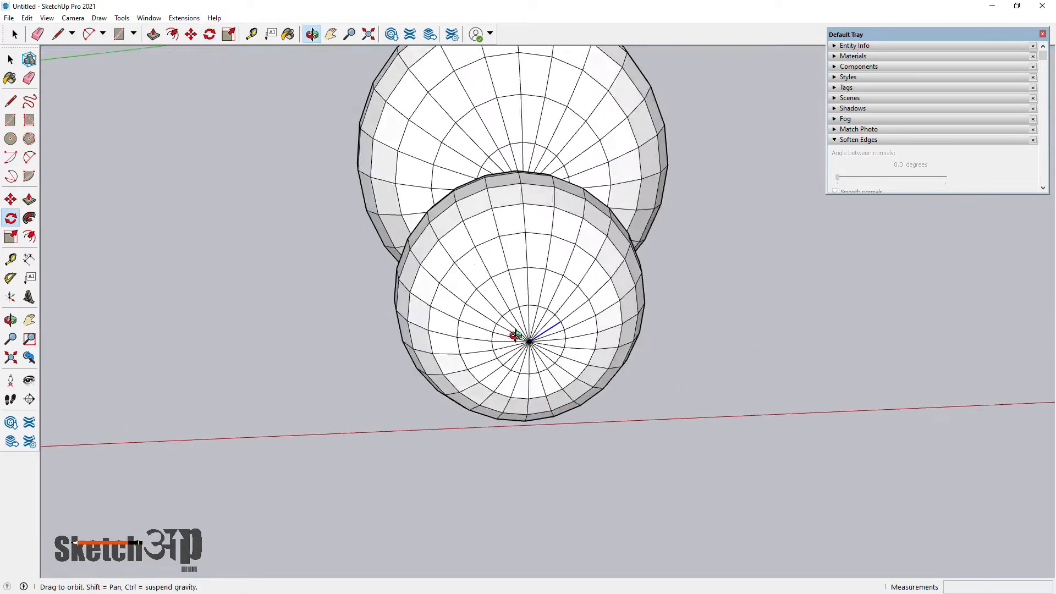
pyautogui.press('q')
pyautogui.scroll(3, 495, 343)
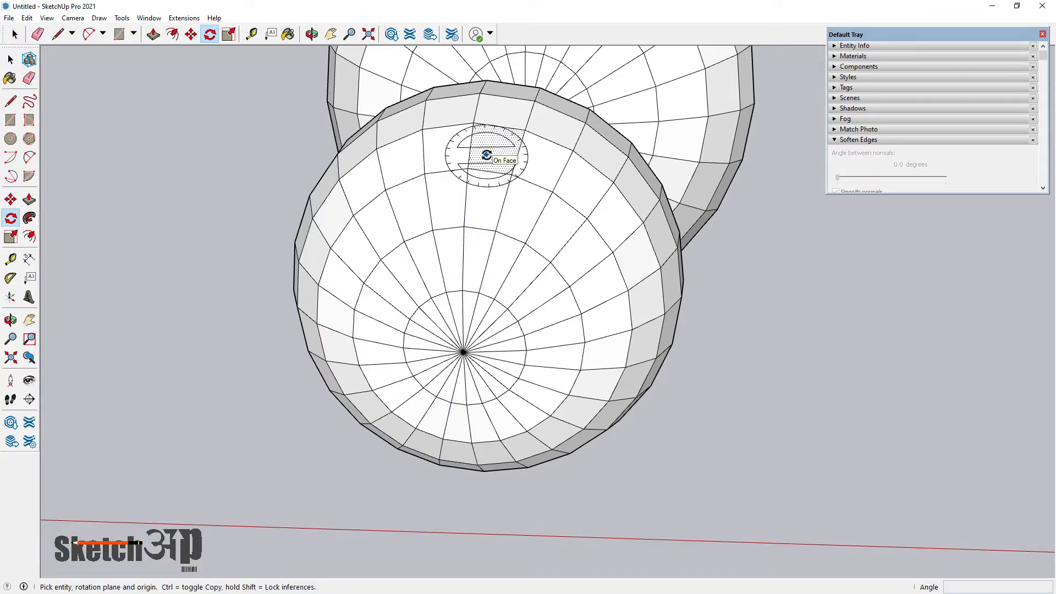
pyautogui.moveTo(486, 155); pyautogui.dragTo(424, 303, button='middle')
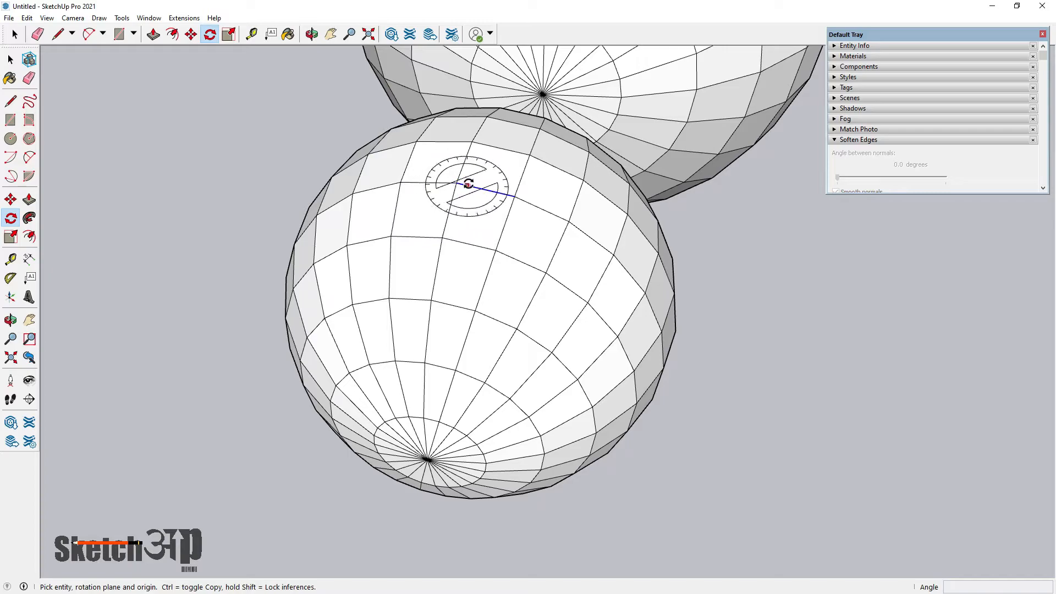
pyautogui.moveTo(498, 160); pyautogui.dragTo(279, 182, button='middle')
# - Select the whole smaller sphere with a selection window, including the enclosed lower part of the larger sphere
pyautogui.click(11, 59)
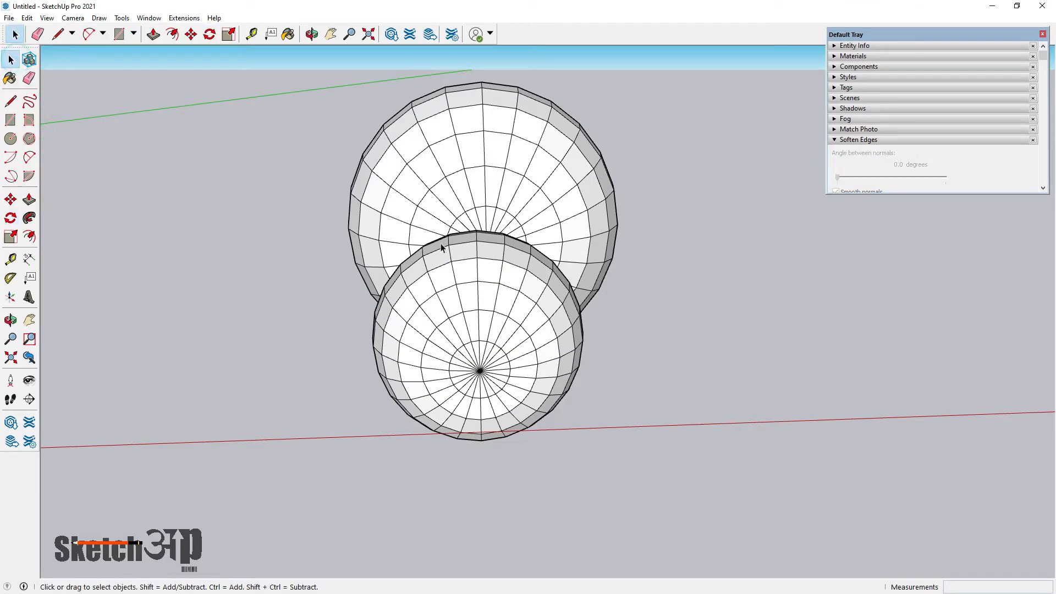
pyautogui.moveTo(523, 369); pyautogui.dragTo(453, 297, button='middle')
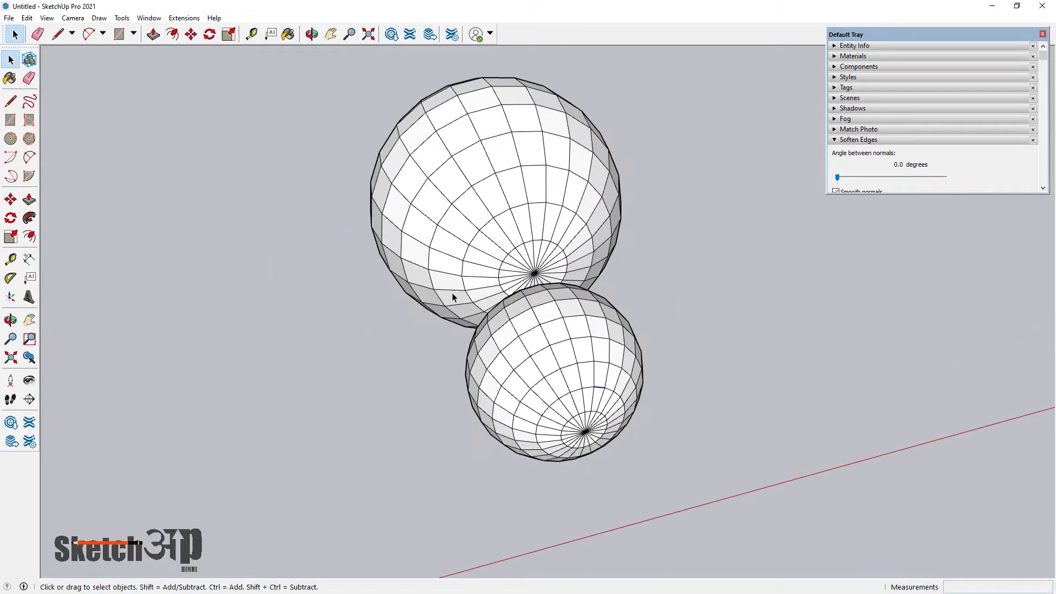
pyautogui.moveTo(471, 348); pyautogui.dragTo(327, 238, button='middle')
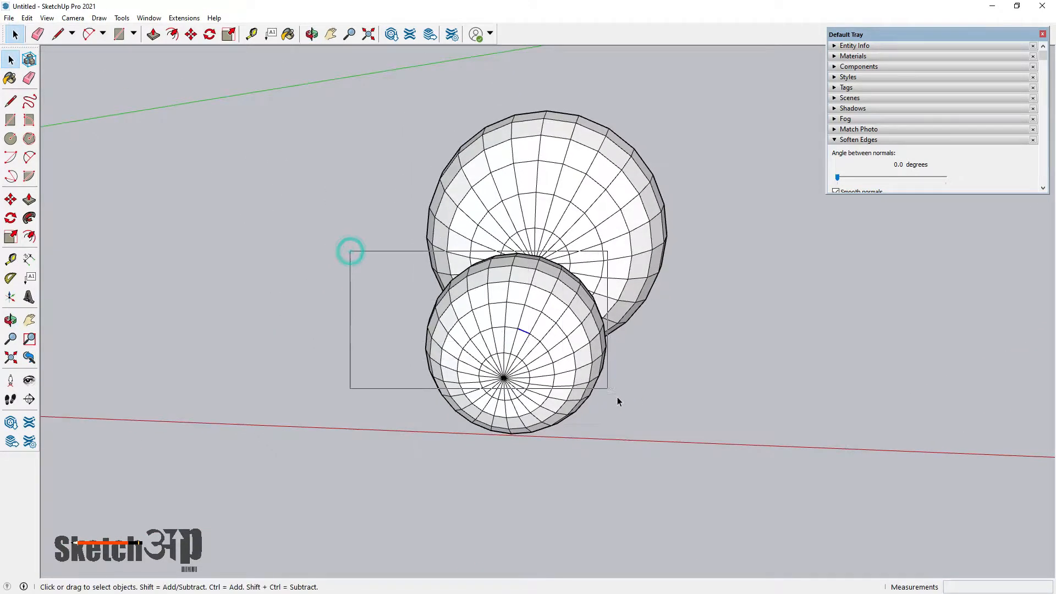
pyautogui.moveTo(626, 450); pyautogui.dragTo(626, 454)
pyautogui.moveTo(626, 454); pyautogui.dragTo(667, 371, button='middle')
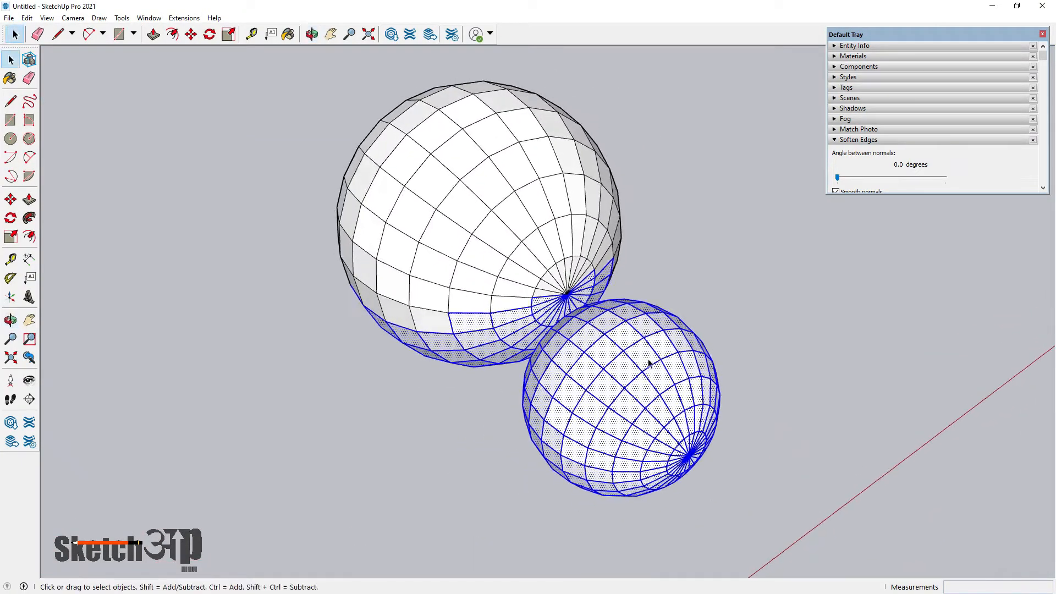
pyautogui.scroll(3, 478, 361)
pyautogui.moveTo(477, 361); pyautogui.dragTo(358, 313, button='middle')
pyautogui.scroll(-5, 429, 302)
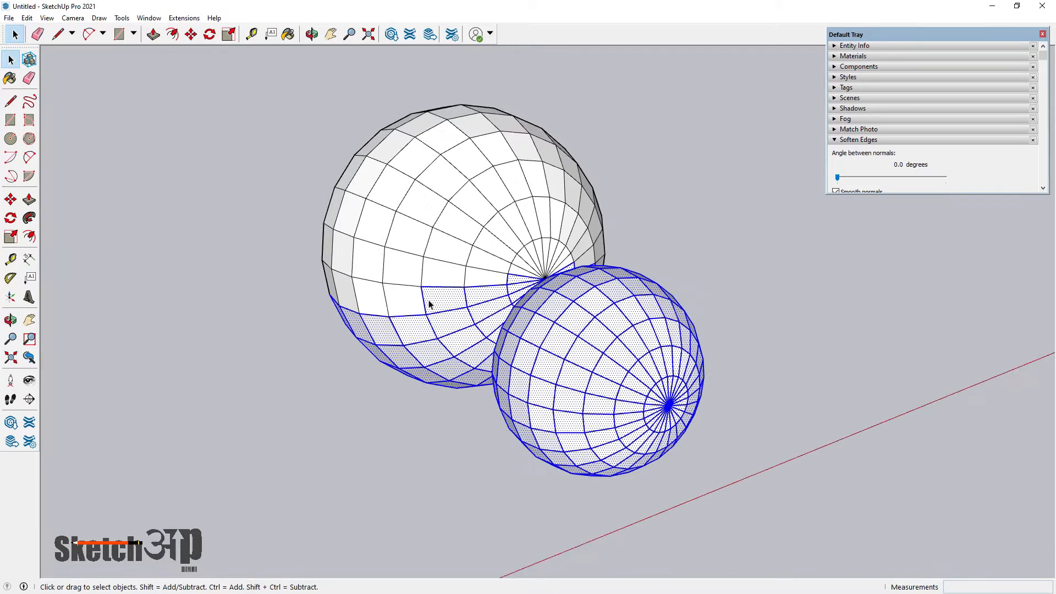
# - Try to rotate the selected smaller sphere and attached part of the larger sphere about a point just in front of the red axis
pyautogui.moveTo(551, 319); pyautogui.dragTo(523, 448, button='middle')
pyautogui.click(10, 218)
pyautogui.scroll(-2, 539, 452)
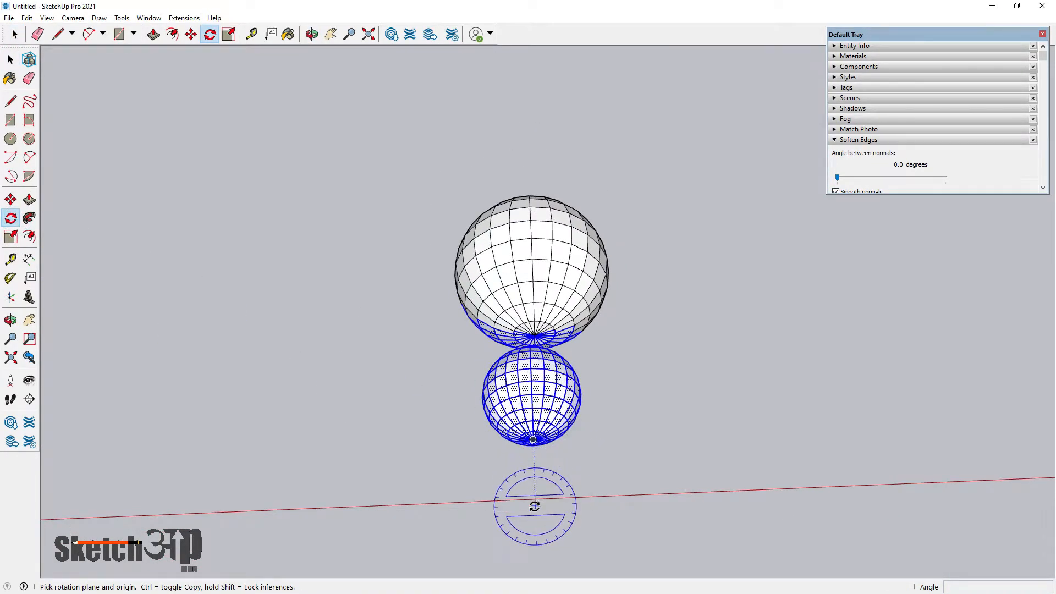
pyautogui.click(606, 507)
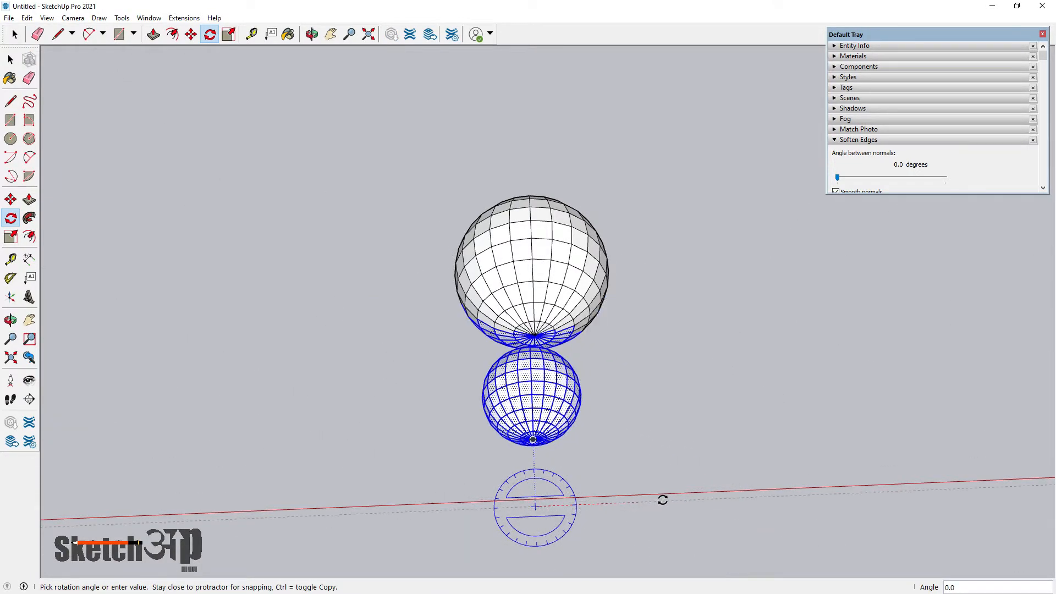
pyautogui.moveTo(693, 509); pyautogui.dragTo(686, 346, button='middle')
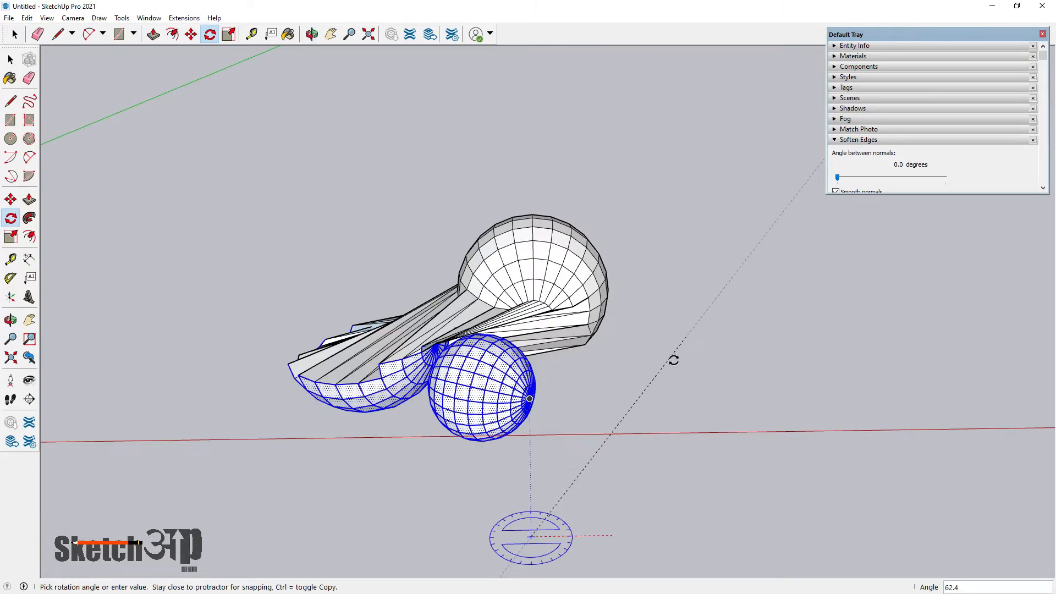
pyautogui.press('Escape')
pyautogui.click(269, 276)
# - Clear the selection and select only the smaller sphere with a crossing window from a side view
pyautogui.moveTo(517, 357); pyautogui.dragTo(688, 285, button='middle')
pyautogui.scroll(3, 587, 360)
pyautogui.moveTo(587, 361); pyautogui.dragTo(745, 329, button='middle')
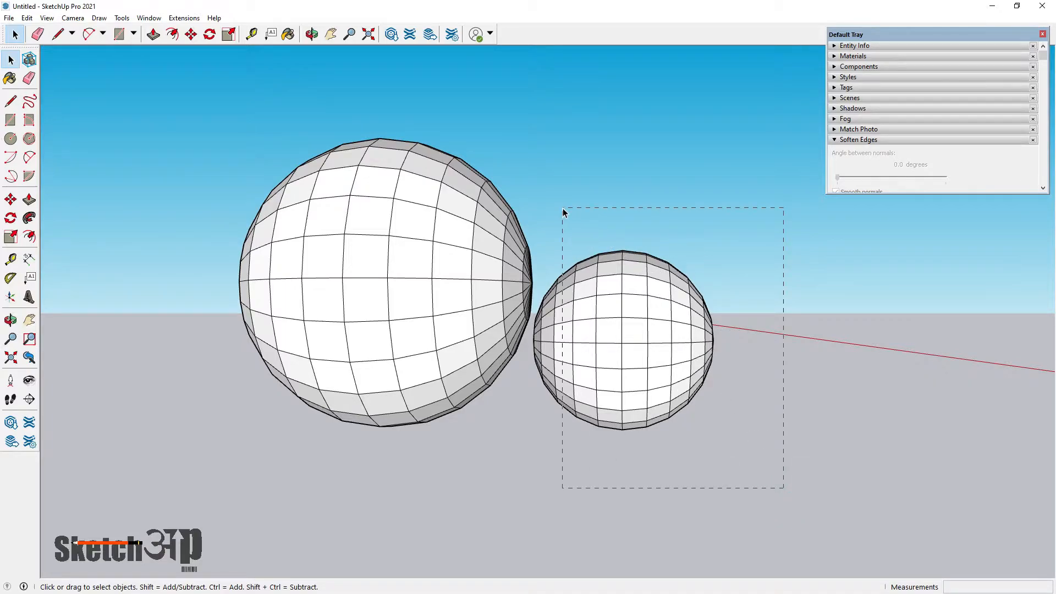
pyautogui.moveTo(563, 213); pyautogui.dragTo(563, 213)
pyautogui.scroll(4, 545, 385)
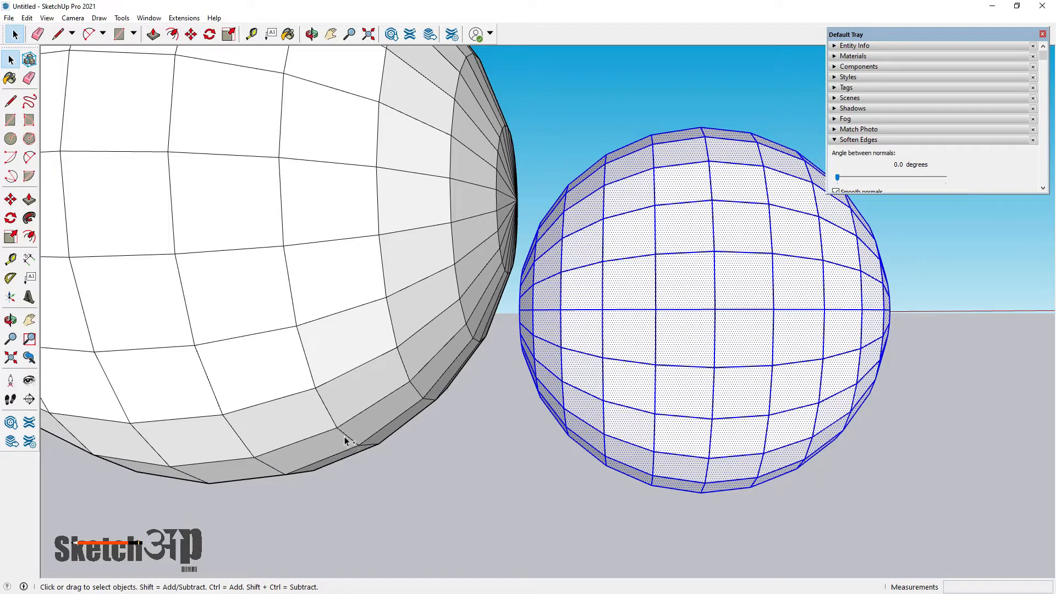
# - Try to rotate the ungrouped smaller sphere about a point on the red axis
pyautogui.moveTo(388, 453); pyautogui.dragTo(176, 471, button='middle')
pyautogui.scroll(-3, 380, 329)
pyautogui.moveTo(546, 302); pyautogui.dragTo(2, 203, button='middle')
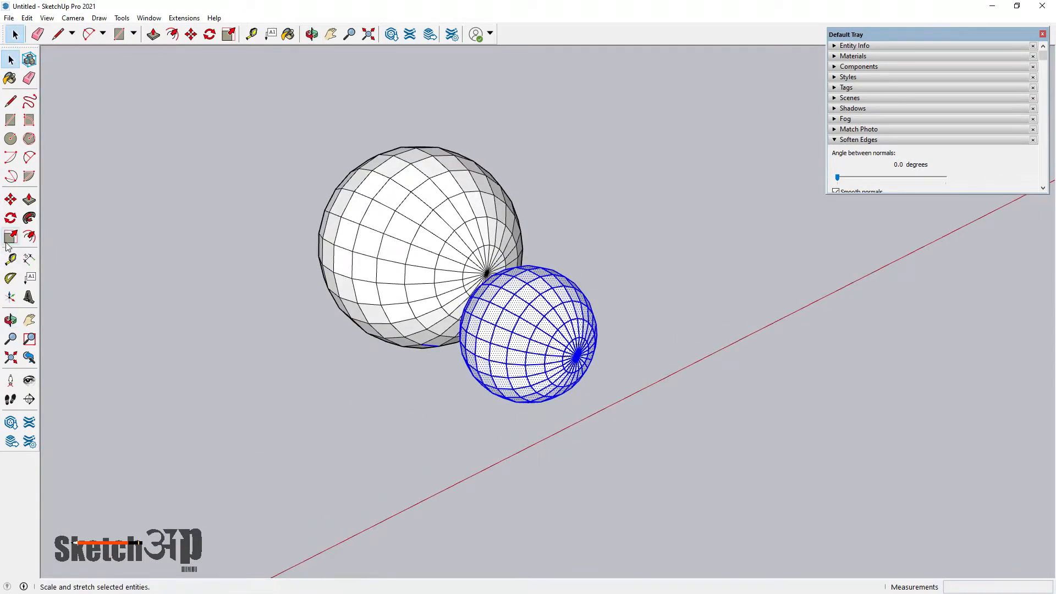
pyautogui.click(11, 219)
pyautogui.click(650, 439)
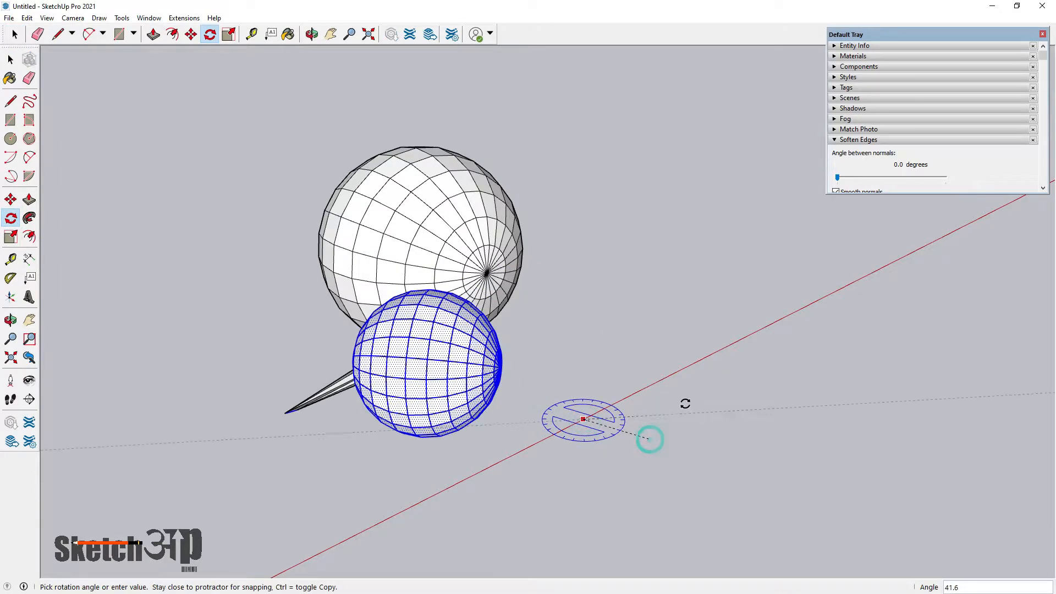
pyautogui.moveTo(700, 377); pyautogui.dragTo(302, 385, button='middle')
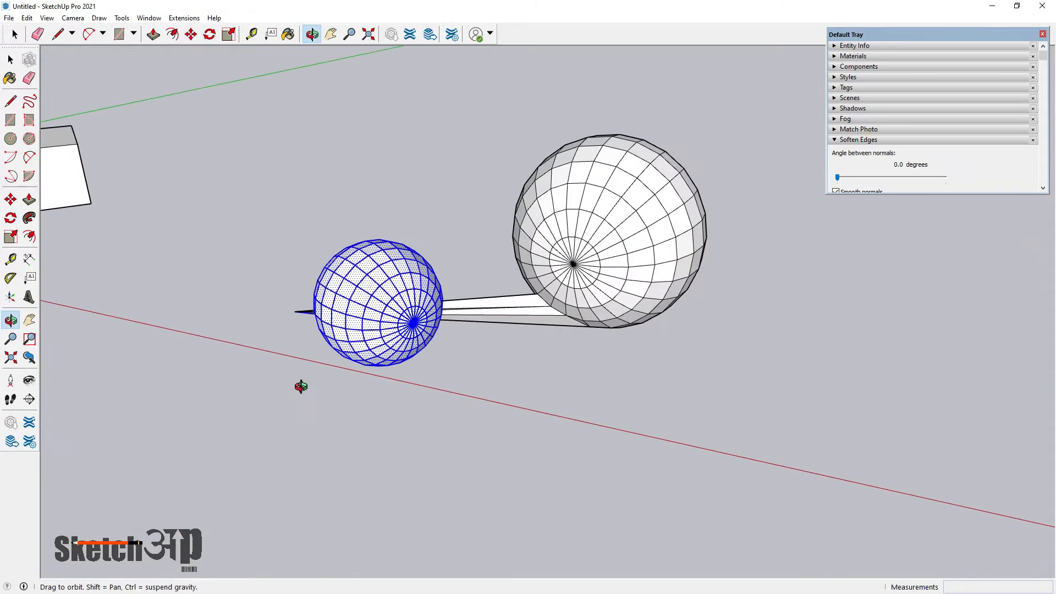
pyautogui.moveTo(377, 443); pyautogui.dragTo(686, 478, button='middle')
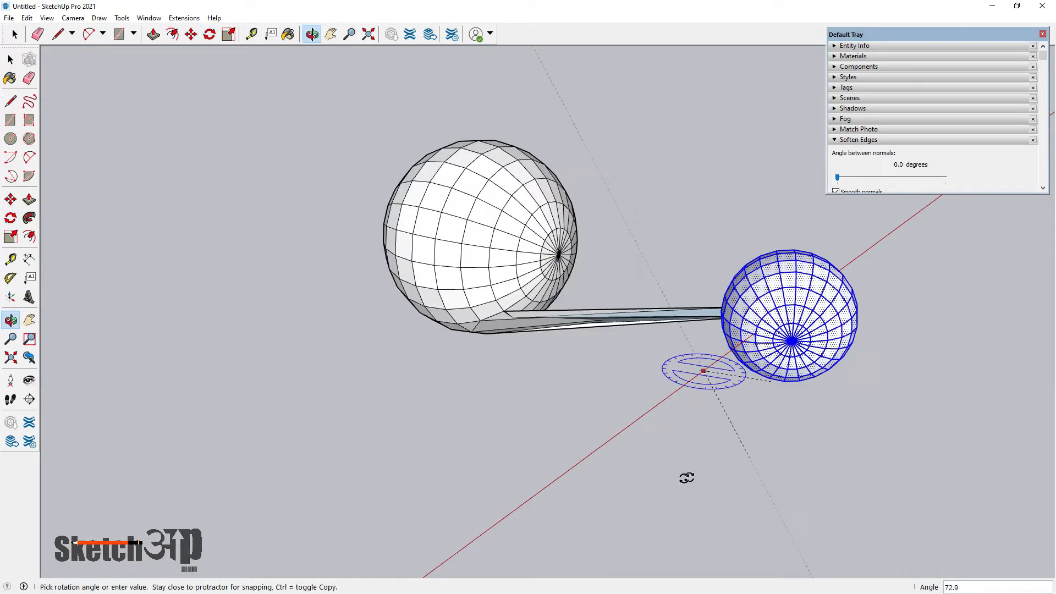
pyautogui.click(770, 425)
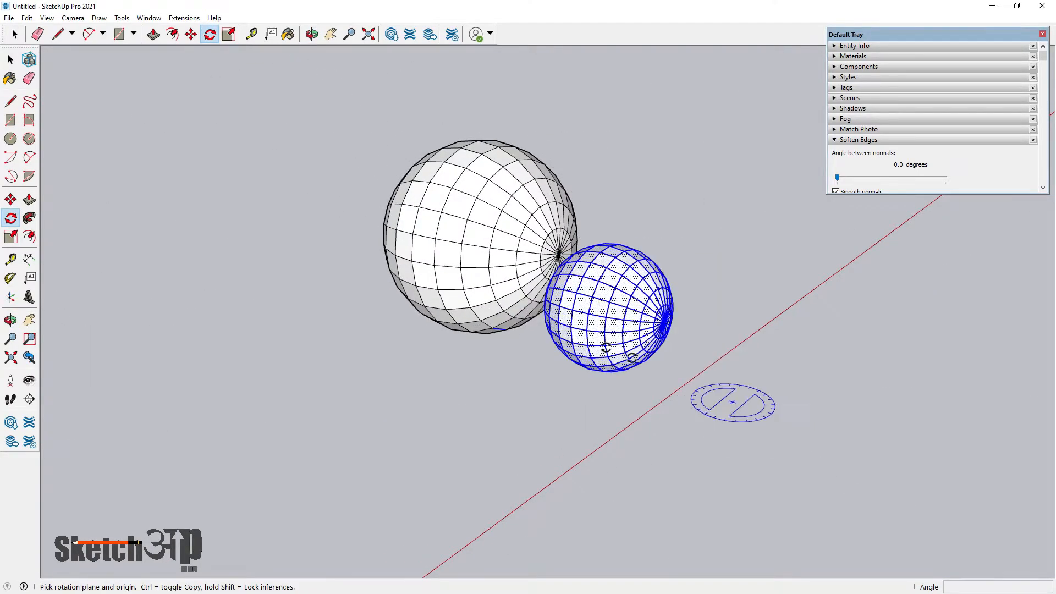
# - Make the selected smaller sphere a group
pyautogui.rightClick(610, 315)
pyautogui.click(655, 407)
pyautogui.moveTo(663, 389); pyautogui.dragTo(51, 215, button='middle')
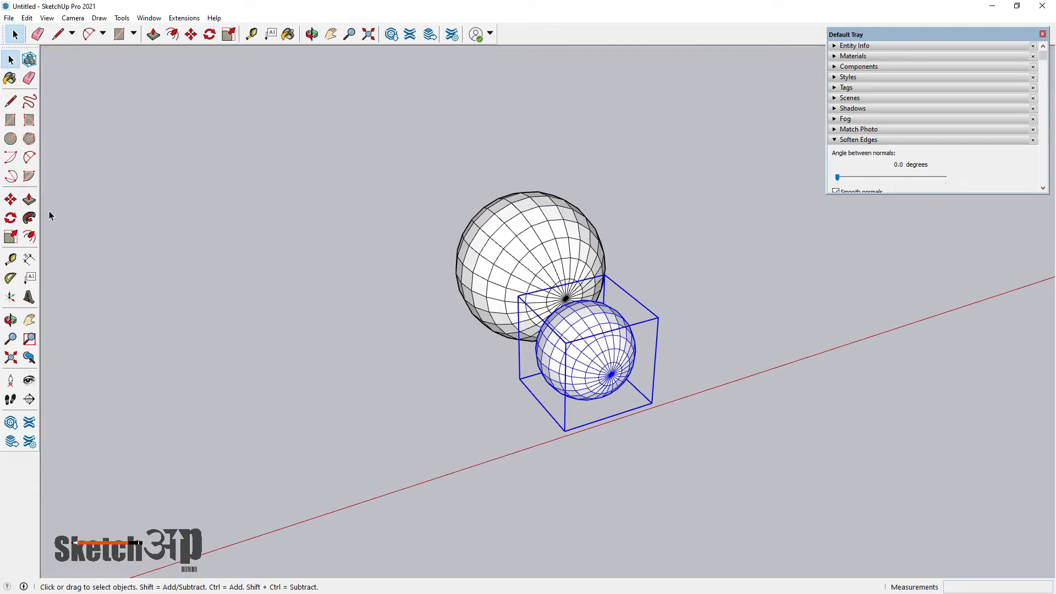
# - Rotate the smaller sphere group about 67.6° around a point in front of the red axis, deselect it, and undo the rotation
pyautogui.click(11, 218)
pyautogui.click(699, 430)
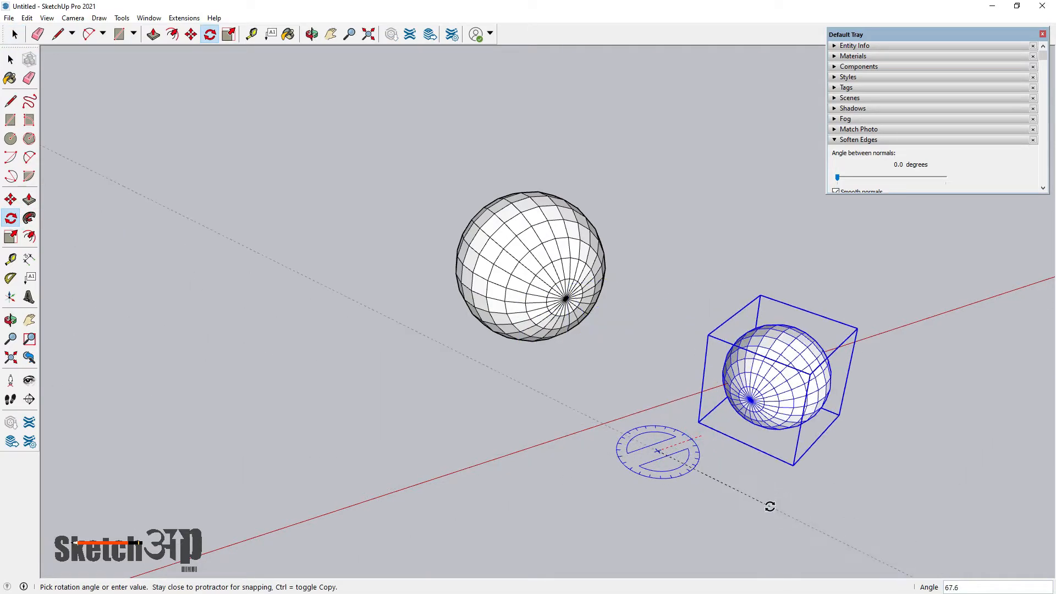
pyautogui.click(770, 506)
pyautogui.click(11, 58)
pyautogui.click(259, 229)
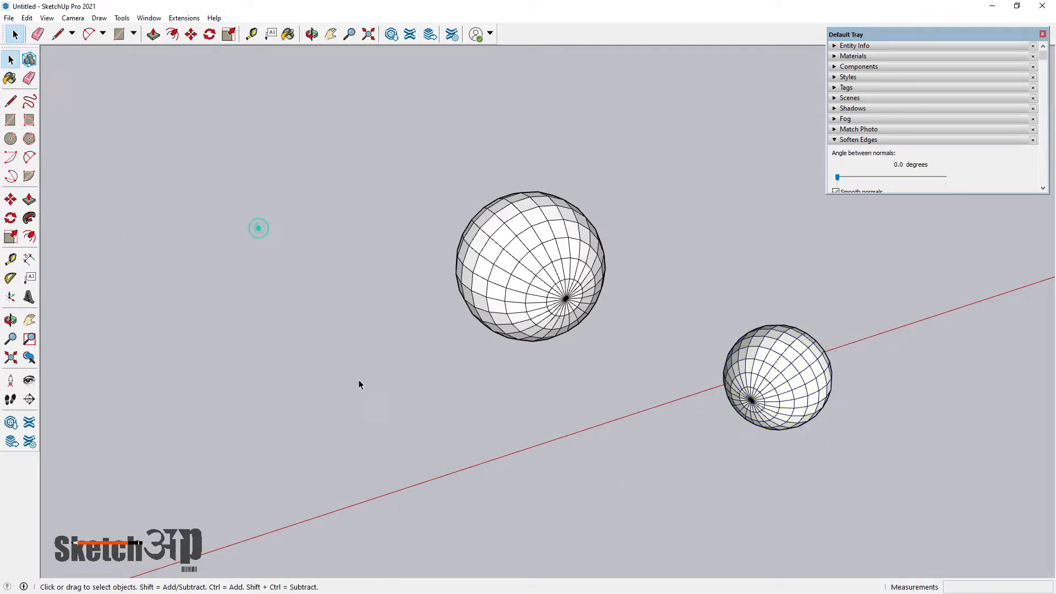
pyautogui.scroll(-2, 387, 407)
pyautogui.hotkey('ctrl', 'z')
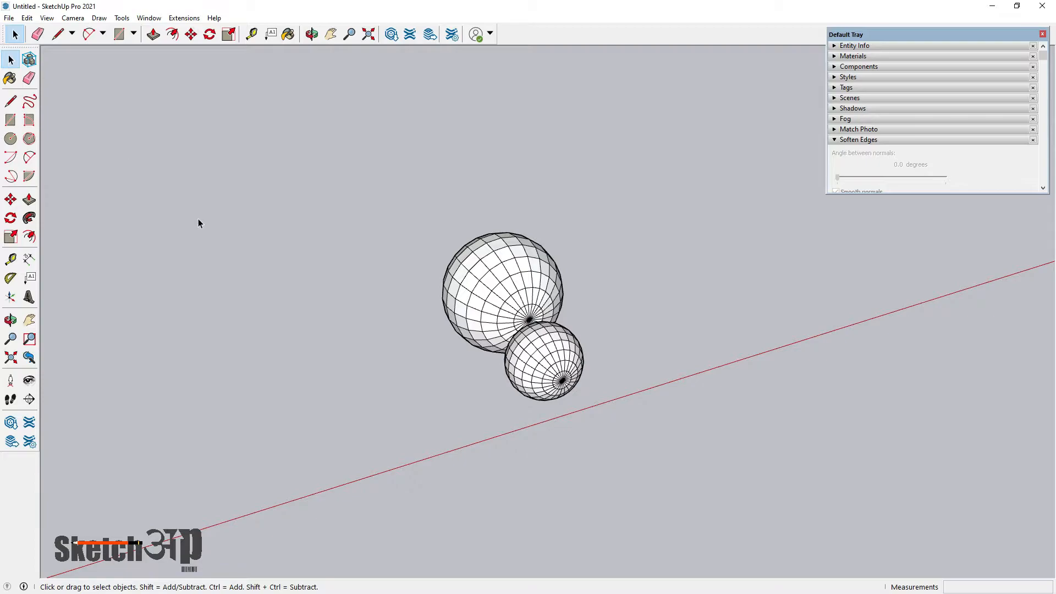
# - Examine how the Rotate protractor aligns to the individual faces of the smaller sphere group
pyautogui.moveTo(261, 269); pyautogui.dragTo(213, 211, button='middle')
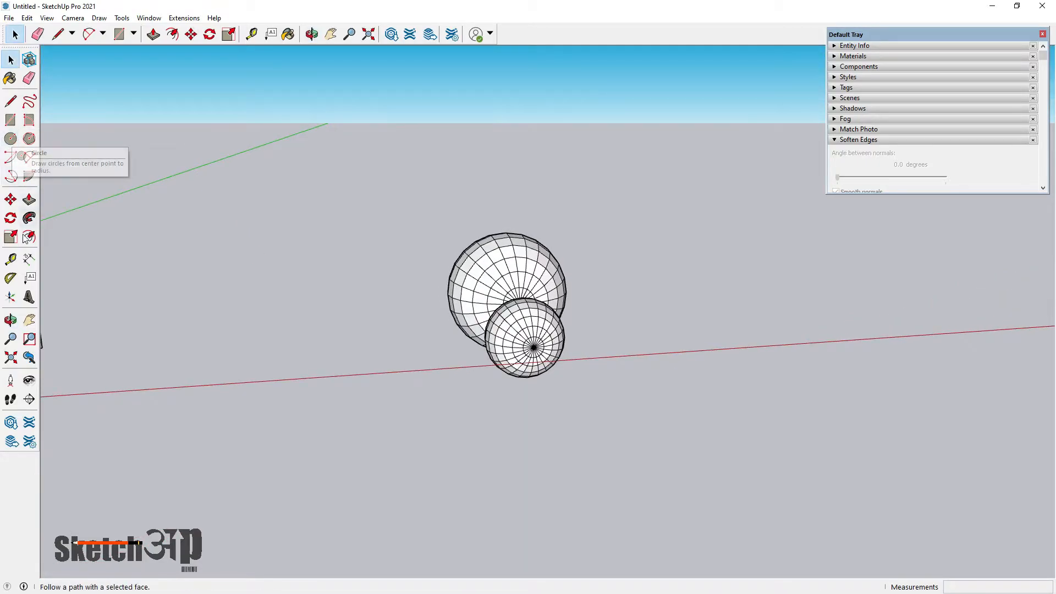
pyautogui.click(10, 218)
pyautogui.moveTo(412, 302); pyautogui.dragTo(536, 319, button='middle')
pyautogui.scroll(5, 537, 319)
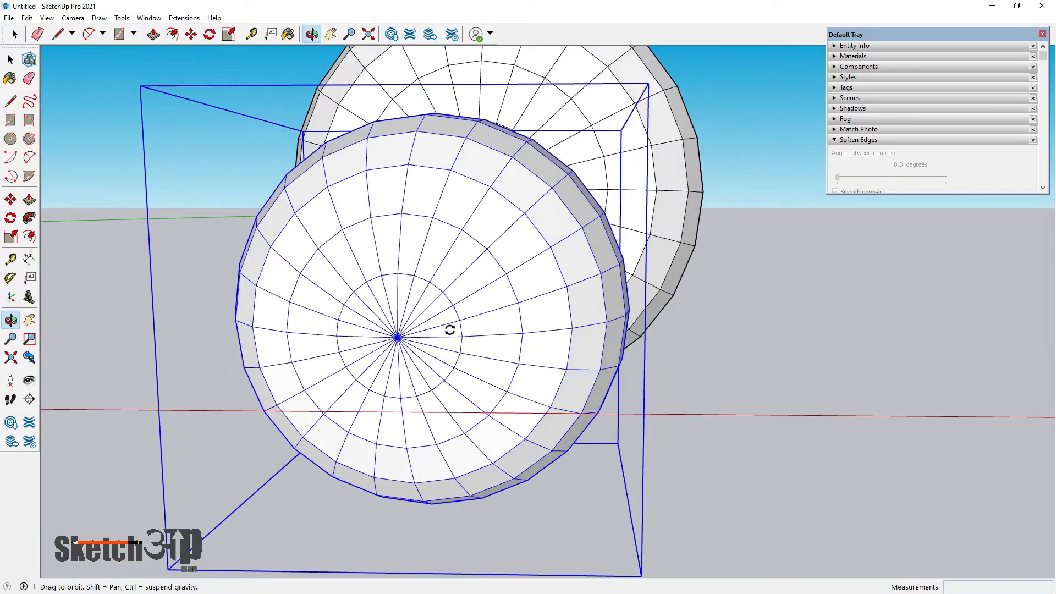
pyautogui.press('q')
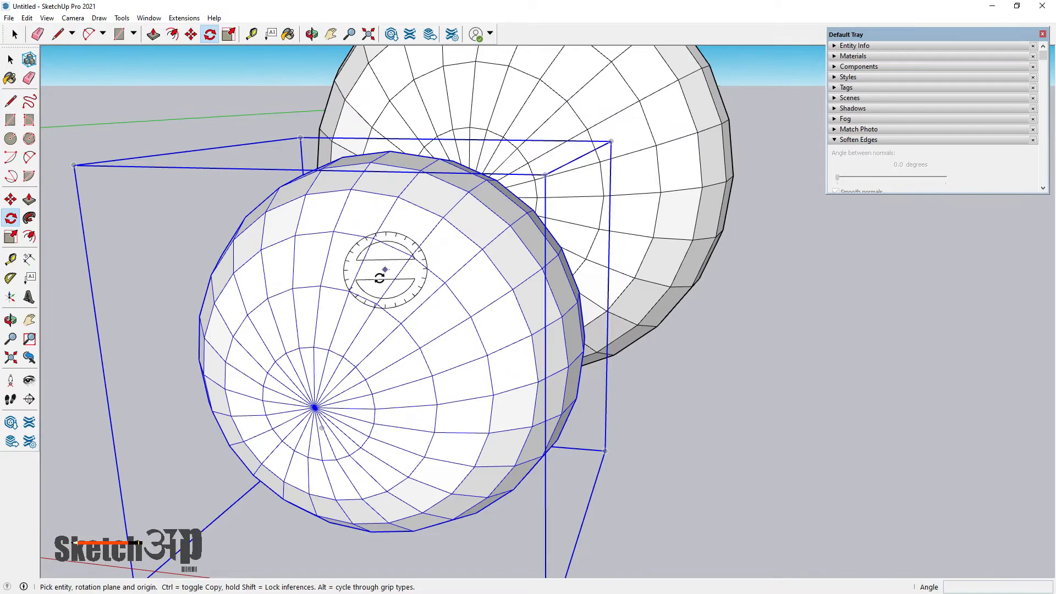
pyautogui.scroll(-3, 410, 328)
pyautogui.scroll(2, 459, 311)
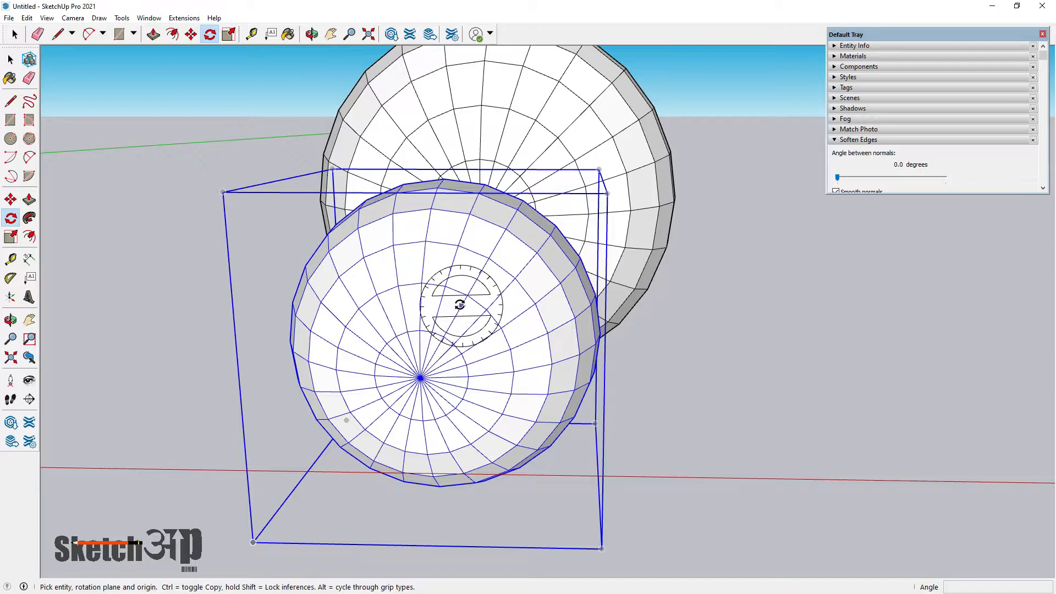
pyautogui.moveTo(455, 302); pyautogui.dragTo(478, 220, button='middle')
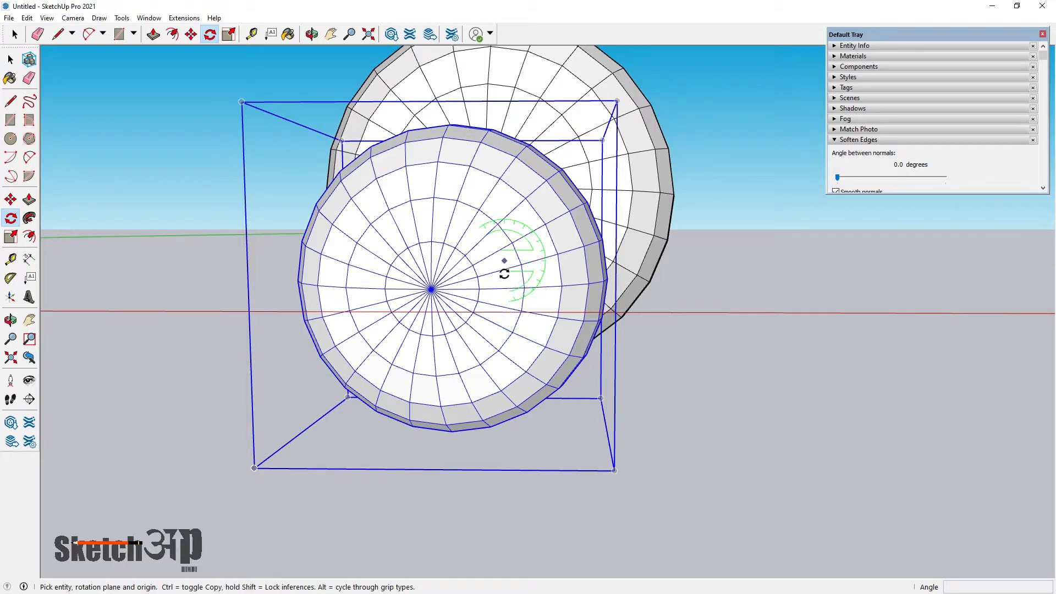
# - Lock the rotation plane over the smaller sphere group to the red, blue, green and again red axis in turn
pyautogui.press('Right')
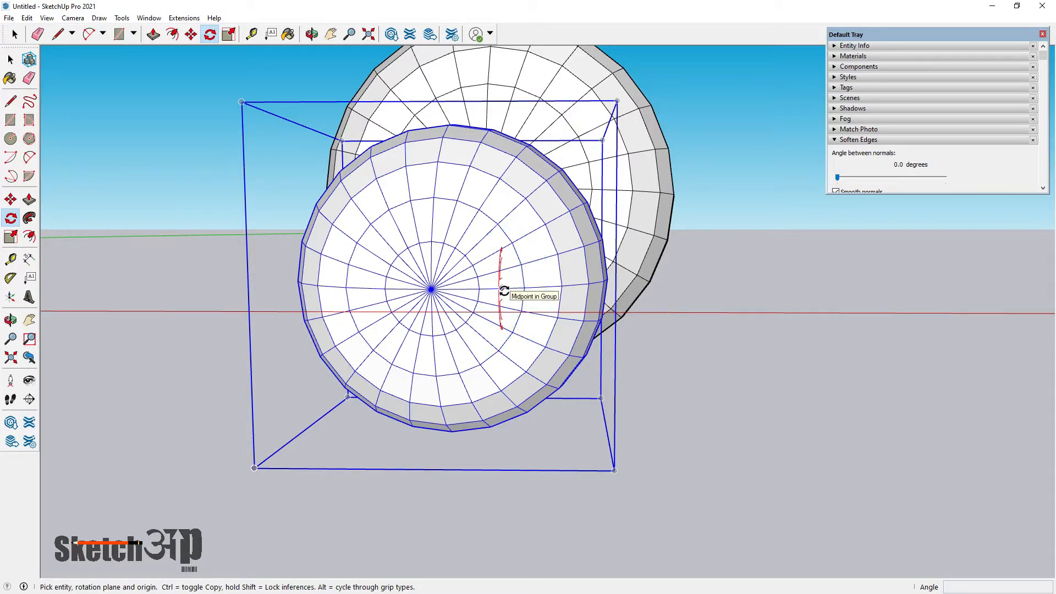
pyautogui.moveTo(504, 291); pyautogui.dragTo(505, 319, button='middle')
pyautogui.scroll(2, 517, 325)
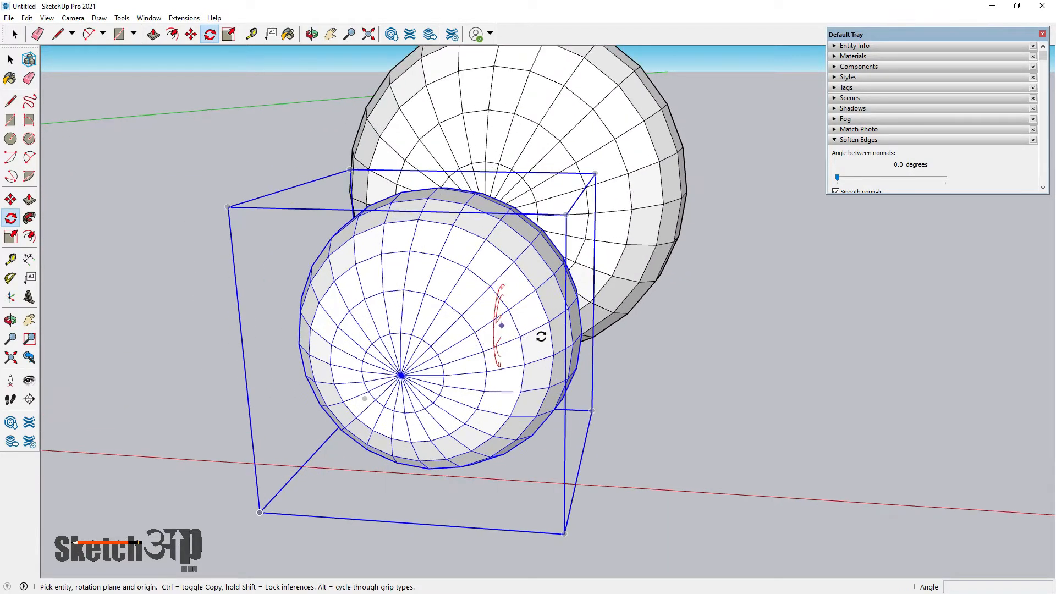
pyautogui.scroll(1, 533, 333)
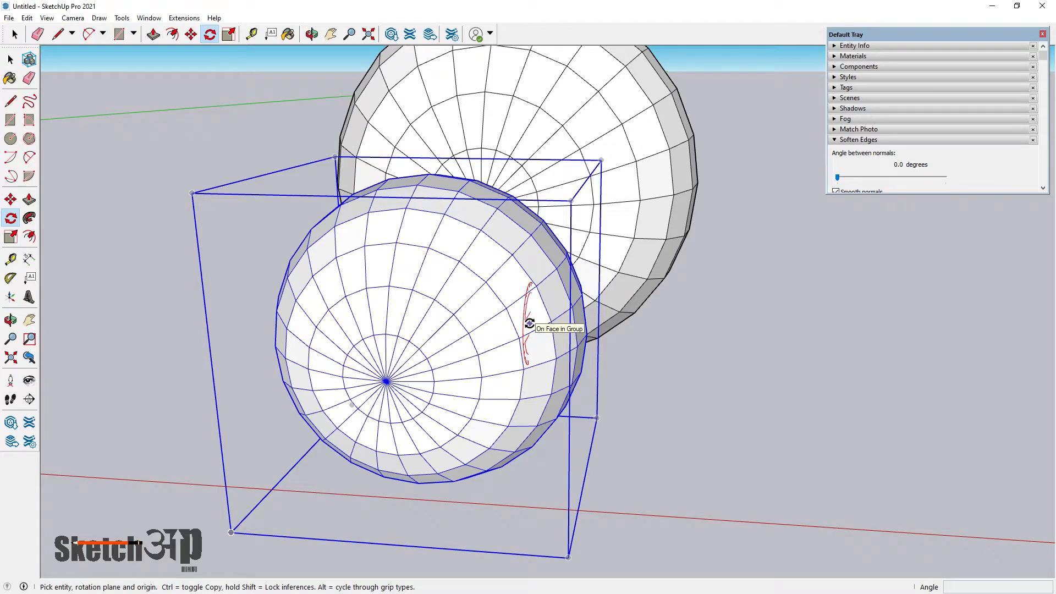
pyautogui.press('Up')
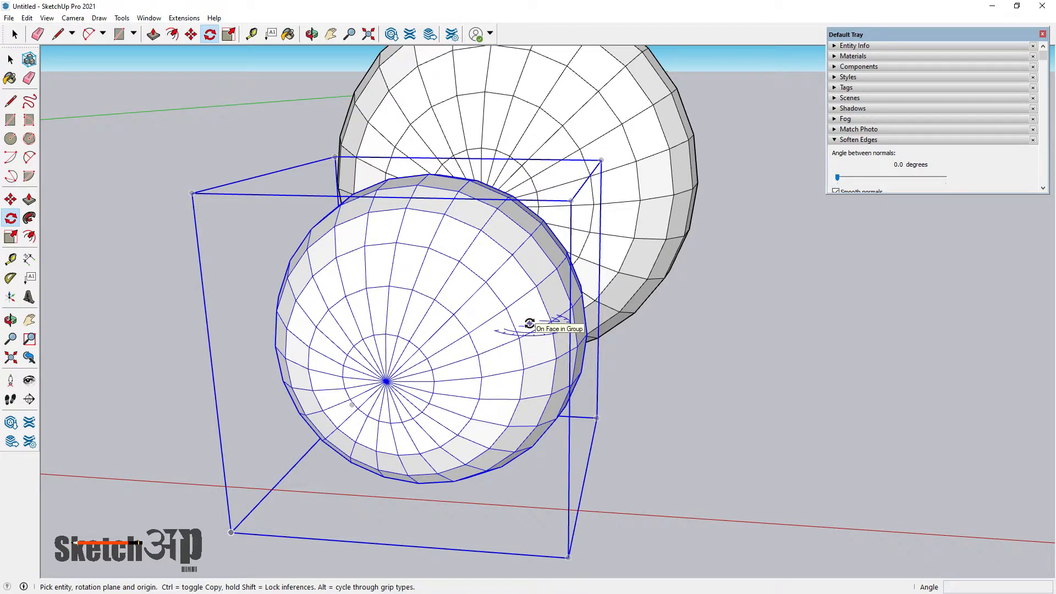
pyautogui.scroll(1, 529, 323)
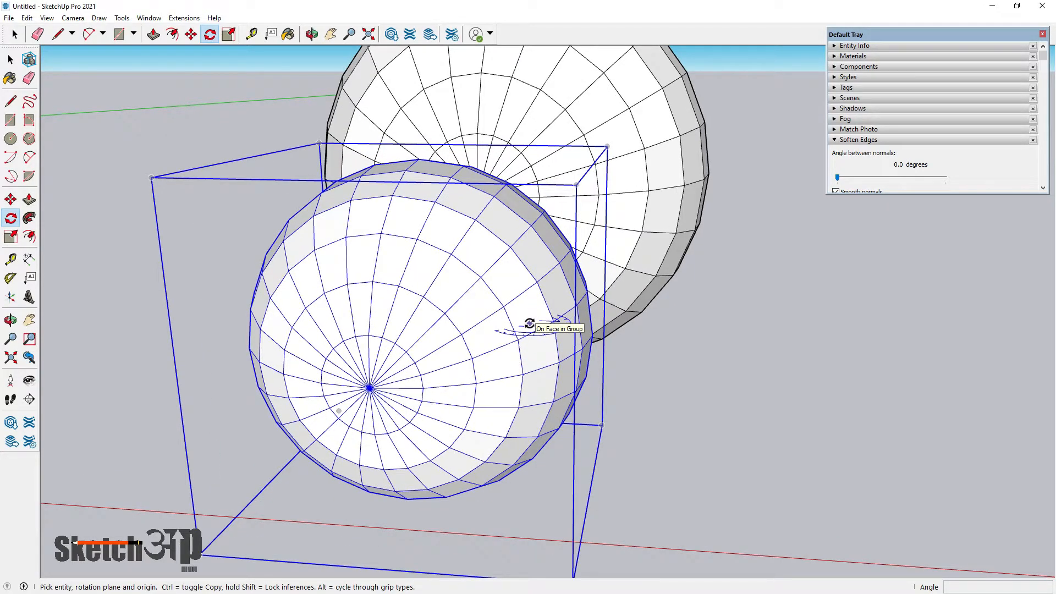
pyautogui.press('Left')
pyautogui.press('Right')
# - Lock the Rotate protractor to the plane of one face on the smaller sphere group and check its alignment elsewhere
pyautogui.press('Down')
pyautogui.scroll(2, 529, 323)
pyautogui.moveTo(530, 322); pyautogui.dragTo(477, 333, button='middle')
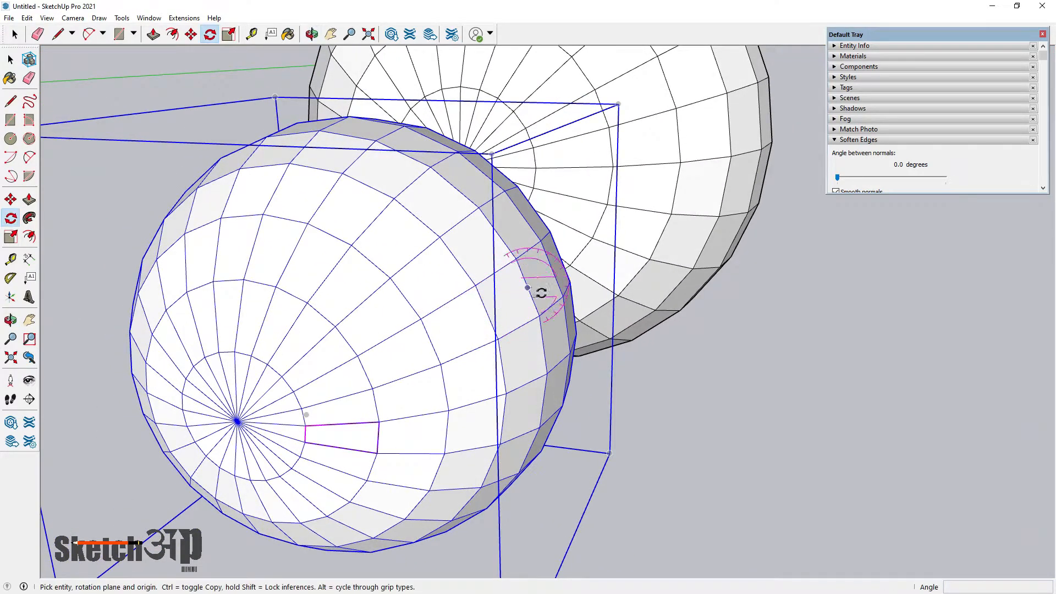
pyautogui.scroll(-2, 580, 288)
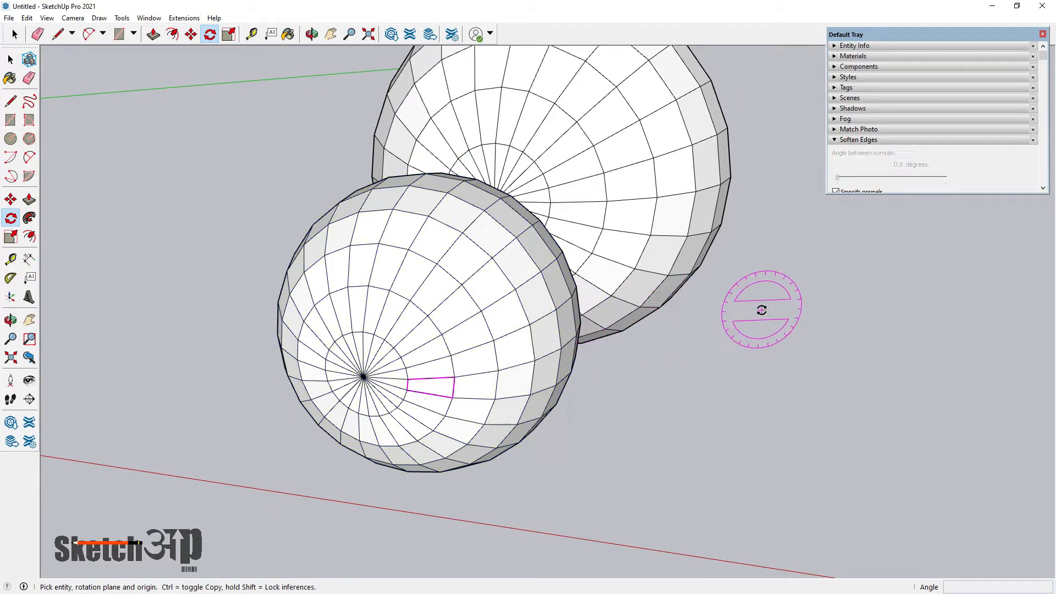
pyautogui.press('shift')
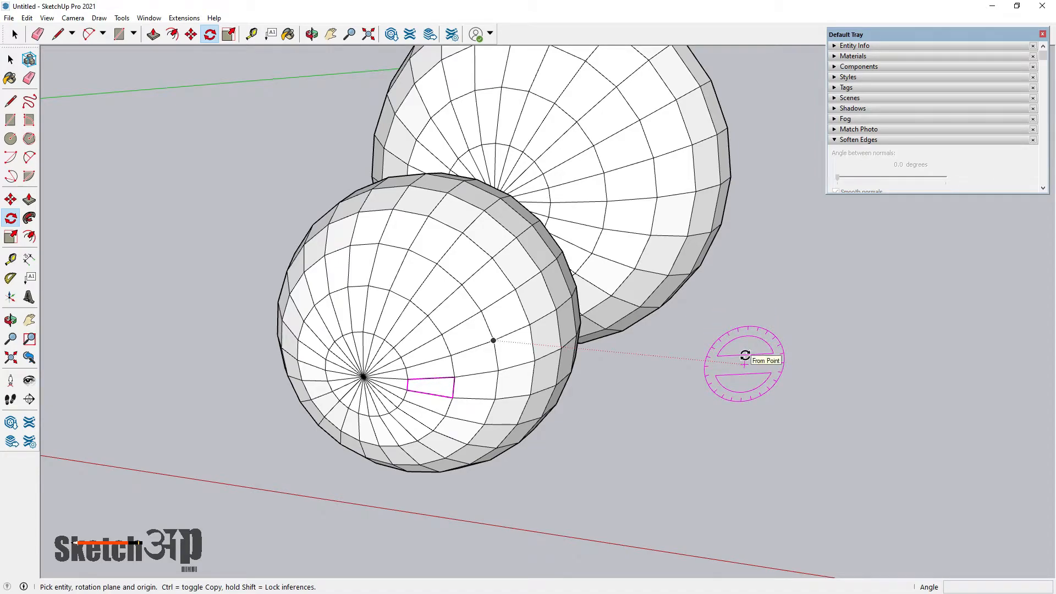
pyautogui.scroll(5, 440, 390)
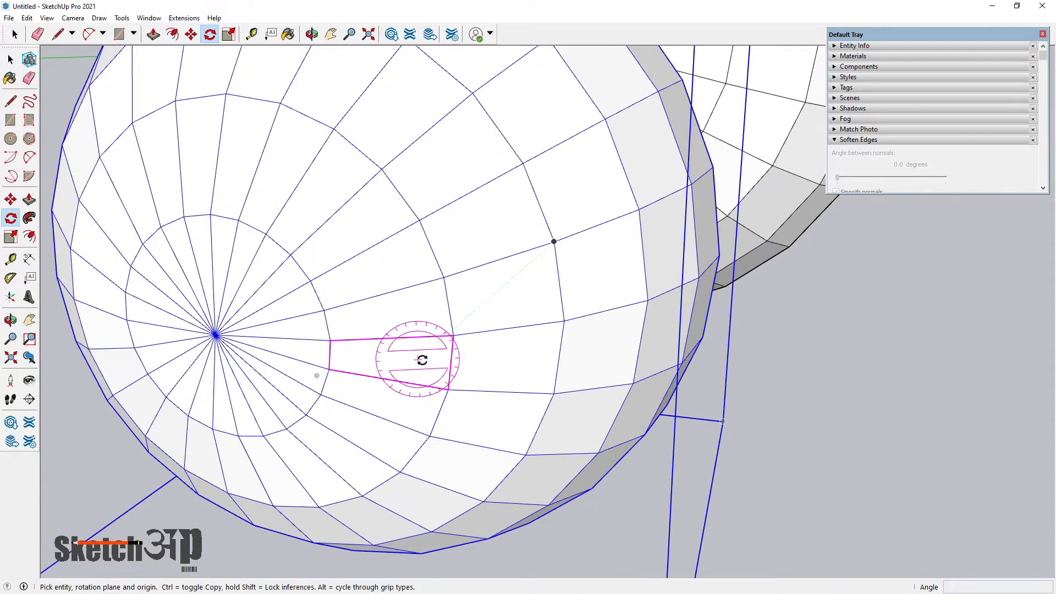
# - Try to rotate the smaller sphere group about a mesh corner on its surface, using a nearby edge as the baseline
pyautogui.click(454, 336)
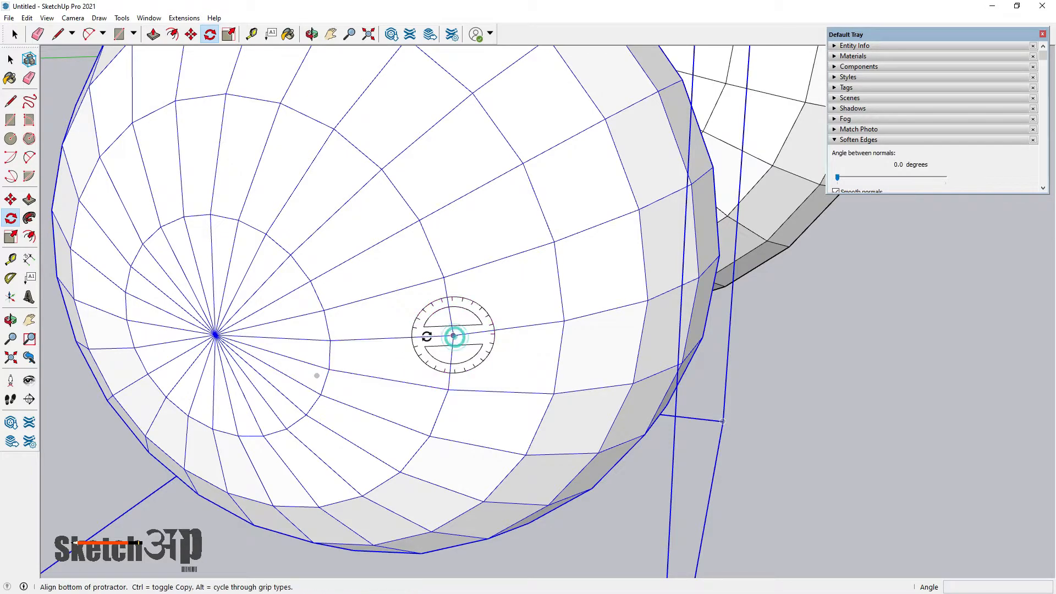
pyautogui.click(383, 338)
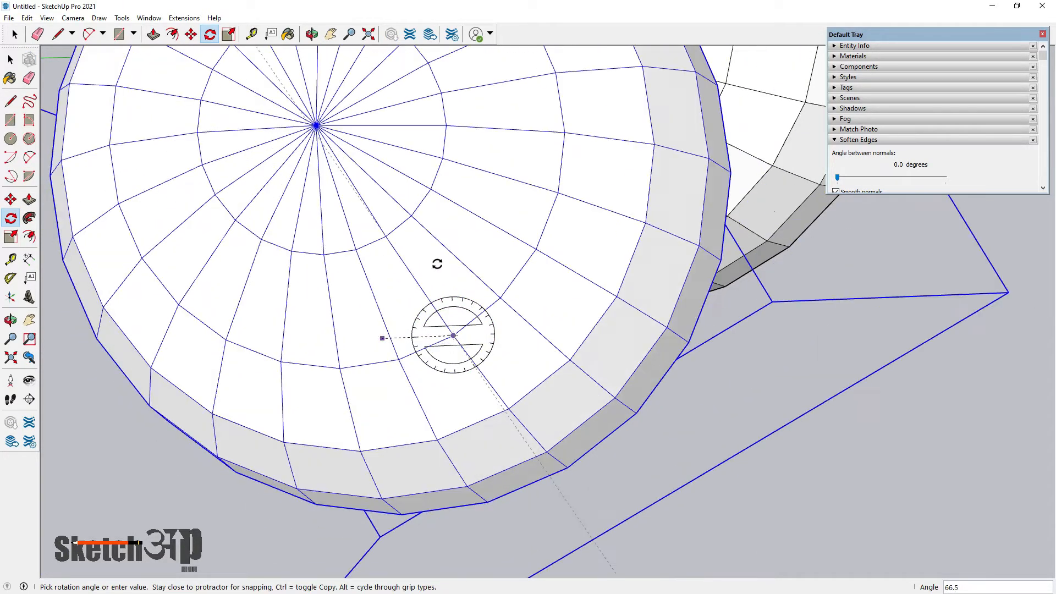
pyautogui.scroll(-8, 438, 264)
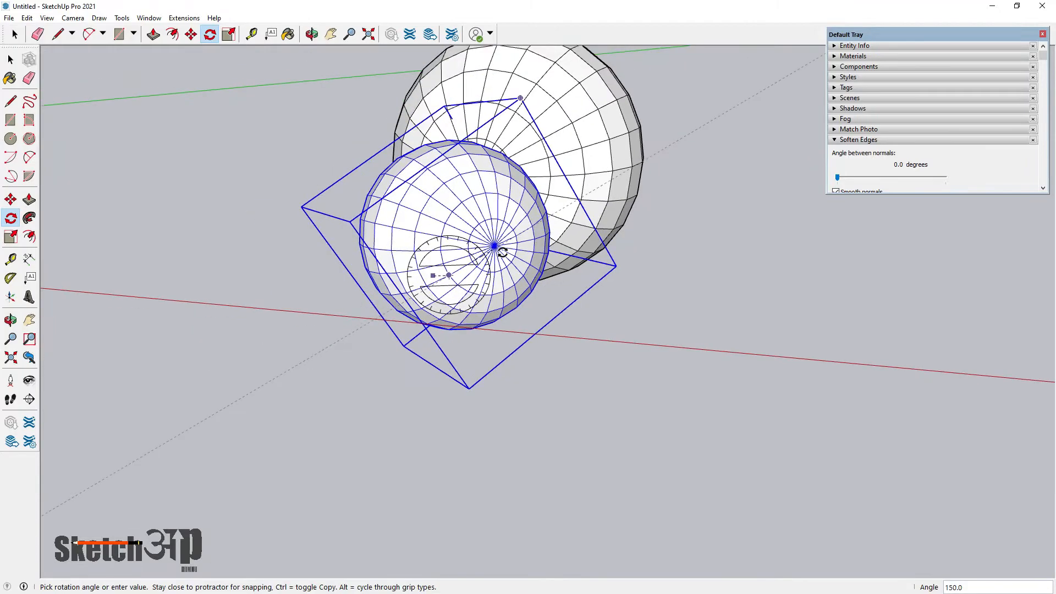
pyautogui.scroll(-2, 502, 253)
pyautogui.press('Escape')
# - Examine how the Rotate protractor aligns at a mesh corner where several faces of the smaller sphere group meet
pyautogui.scroll(3, 421, 270)
pyautogui.moveTo(408, 271); pyautogui.dragTo(523, 389, button='middle')
pyautogui.scroll(4, 503, 318)
pyautogui.scroll(2, 525, 389)
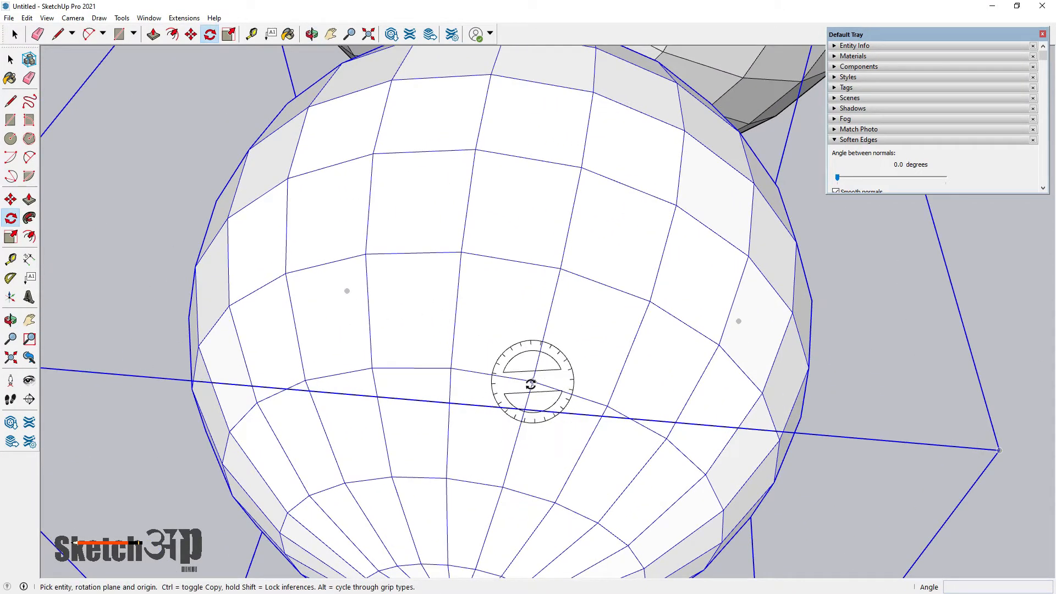
pyautogui.scroll(2, 534, 383)
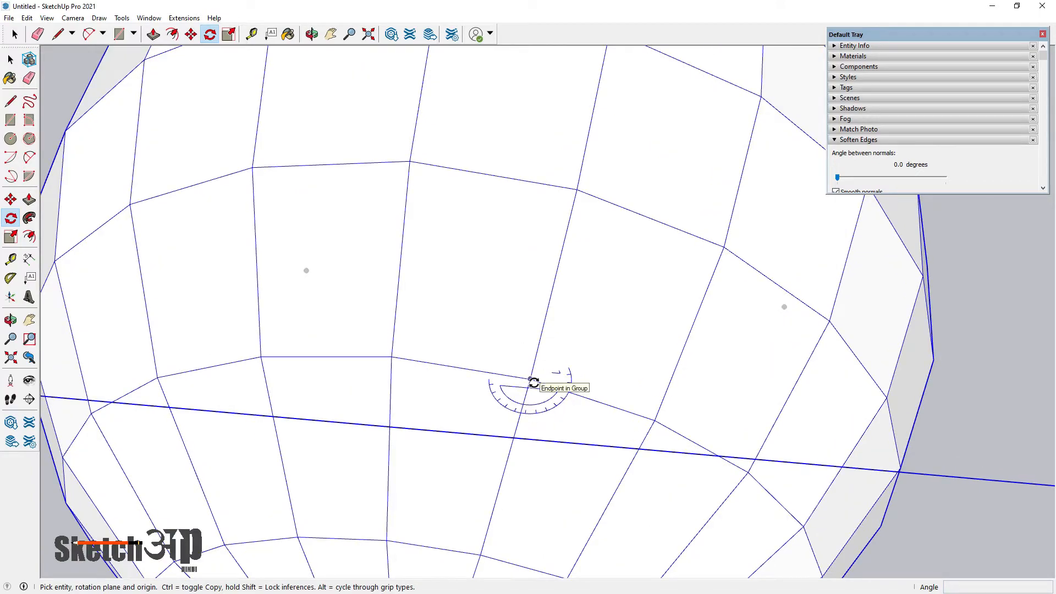
pyautogui.scroll(1, 534, 383)
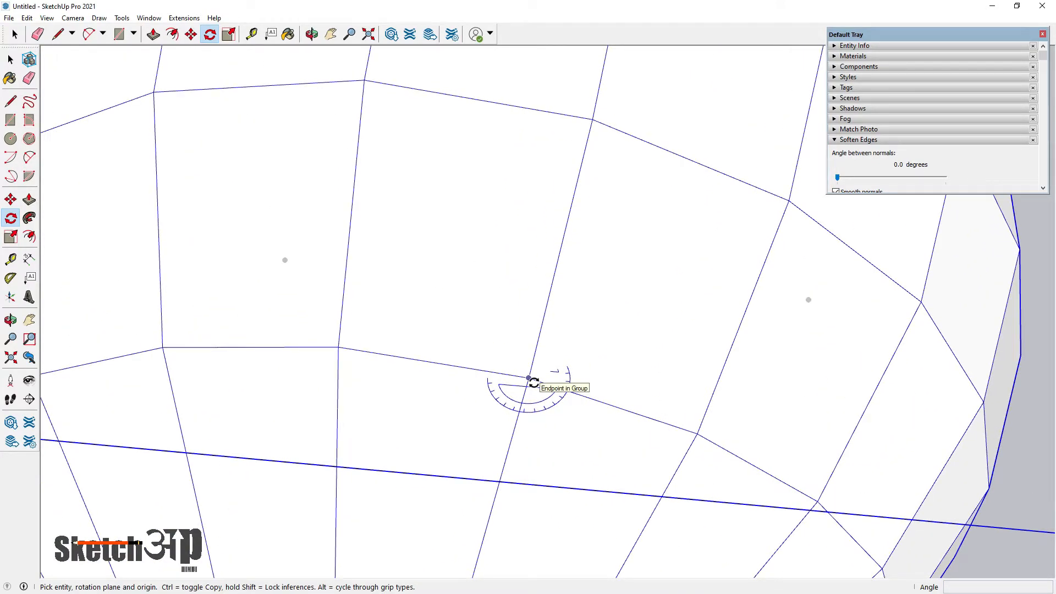
pyautogui.moveTo(533, 382); pyautogui.dragTo(530, 274, button='middle')
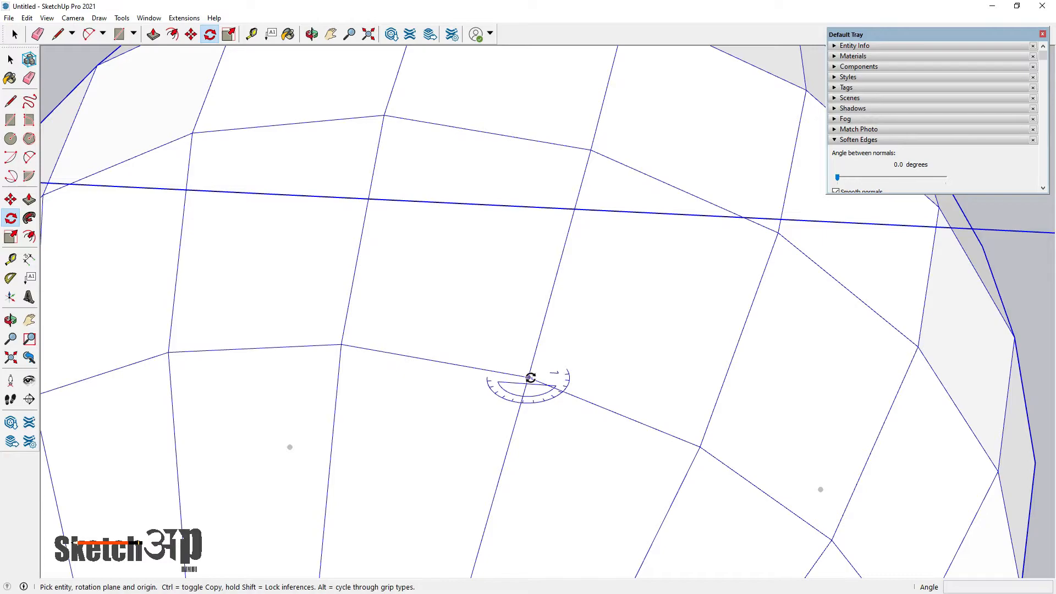
# - Try to rotate the smaller sphere group about a mesh corner with the plane locked to an adjacent face, using the neighbouring corner as baseline
pyautogui.press('Down')
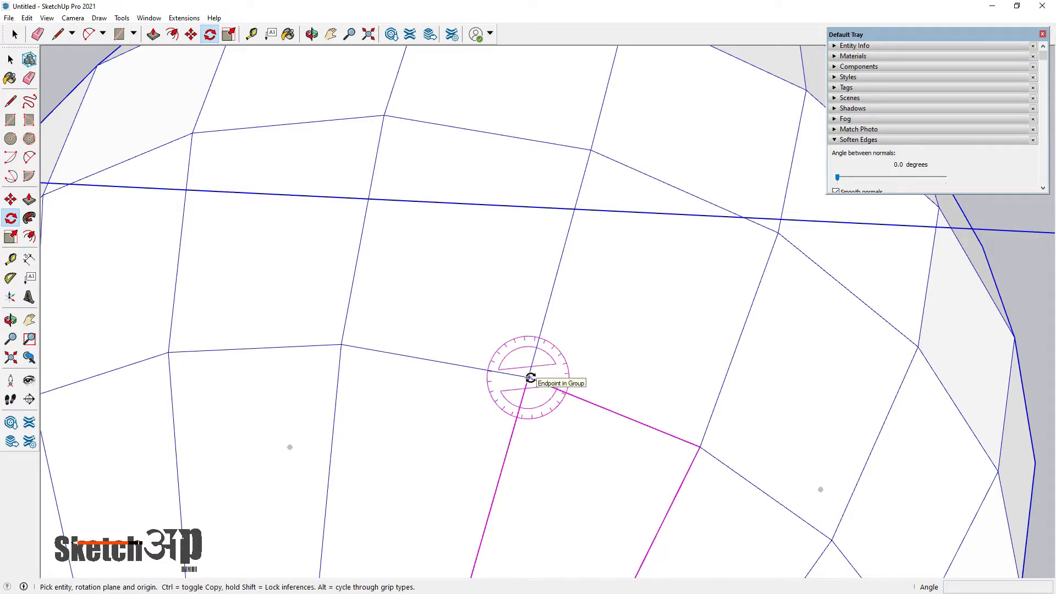
pyautogui.scroll(-3, 530, 379)
pyautogui.scroll(2, 531, 379)
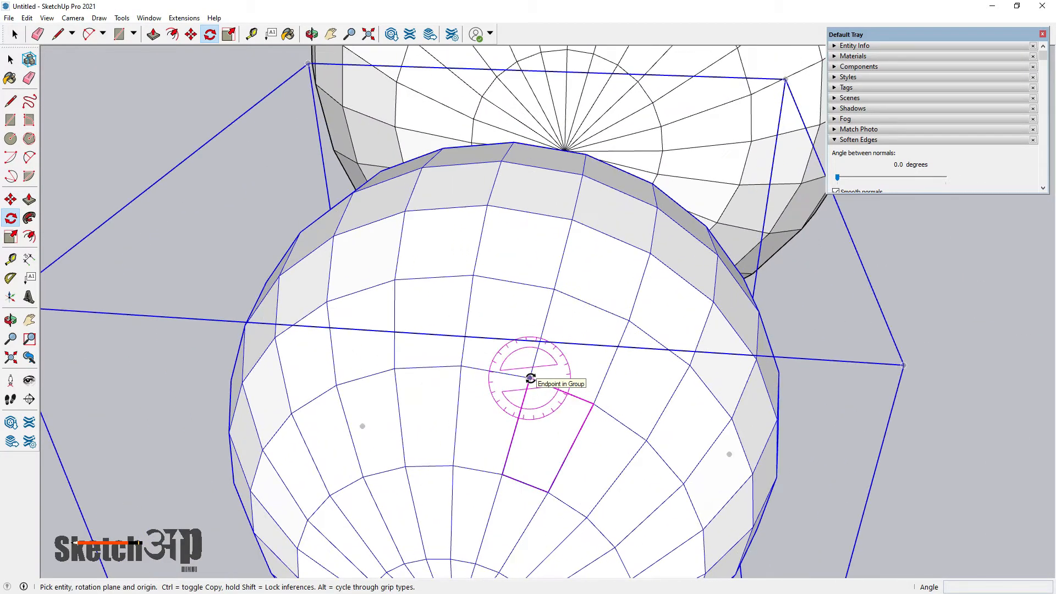
pyautogui.click(532, 379)
pyautogui.scroll(1, 589, 398)
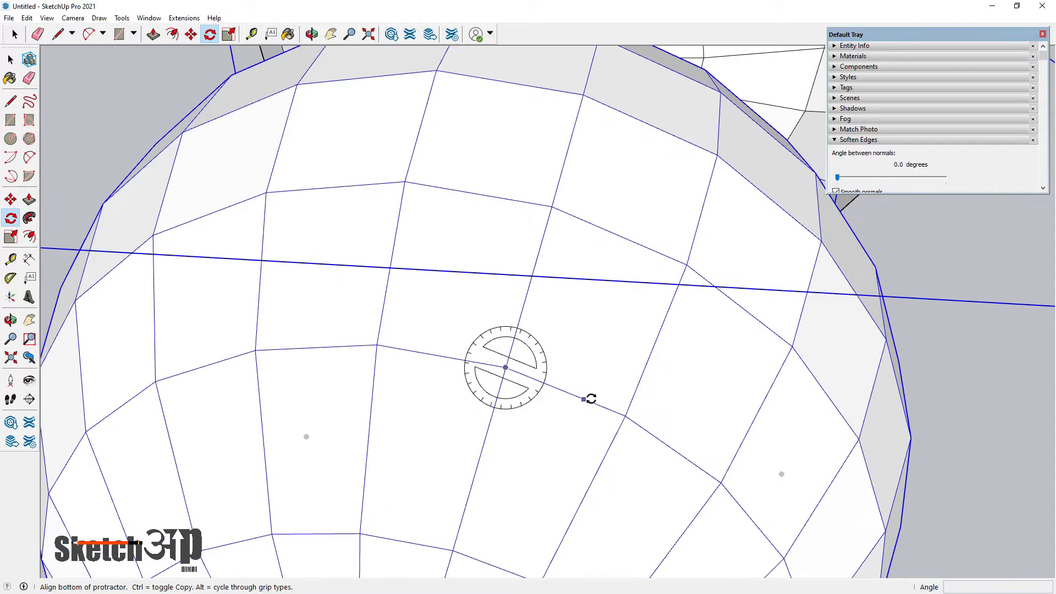
pyautogui.click(624, 416)
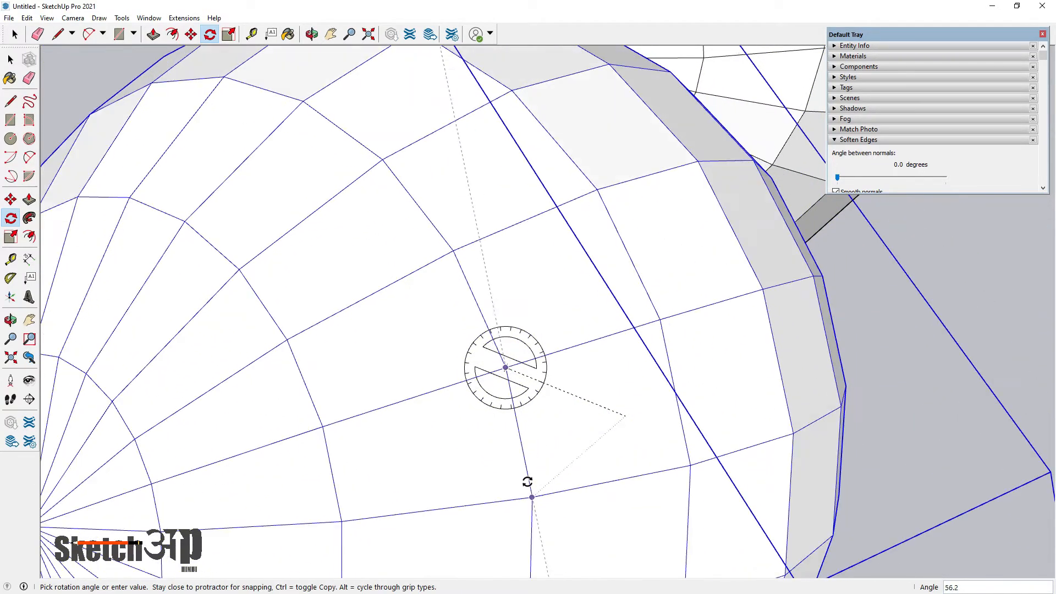
pyautogui.moveTo(592, 448); pyautogui.dragTo(632, 362, button='middle')
pyautogui.scroll(-5, 573, 297)
pyautogui.scroll(2, 573, 419)
pyautogui.moveTo(573, 420); pyautogui.dragTo(561, 495, button='middle')
pyautogui.scroll(2, 561, 449)
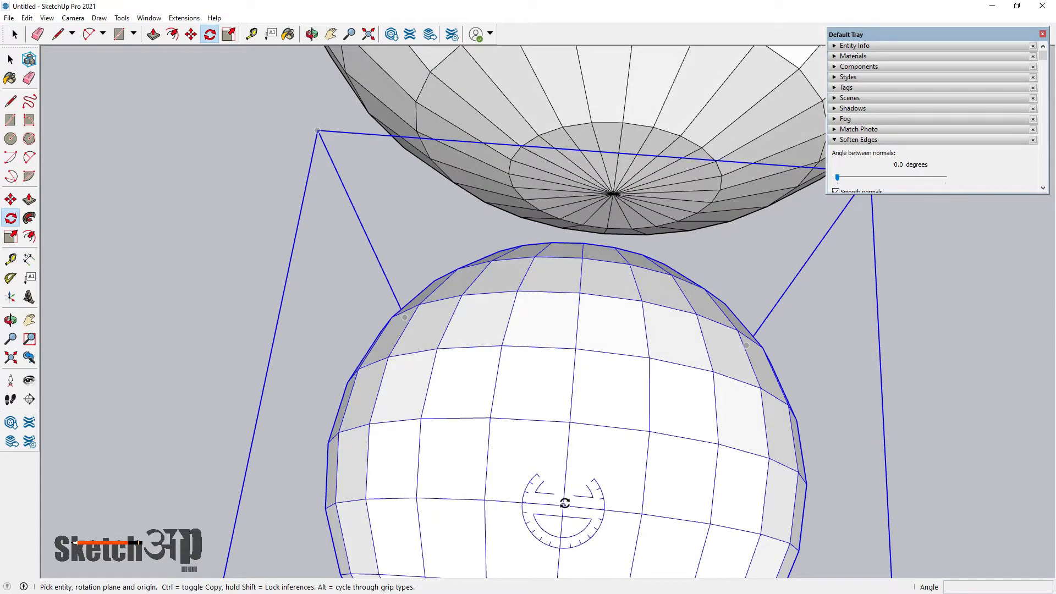
# - Try to rotate the smaller sphere group in the blue-axis plane about a mesh corner on its surface
pyautogui.scroll(-1, 566, 440)
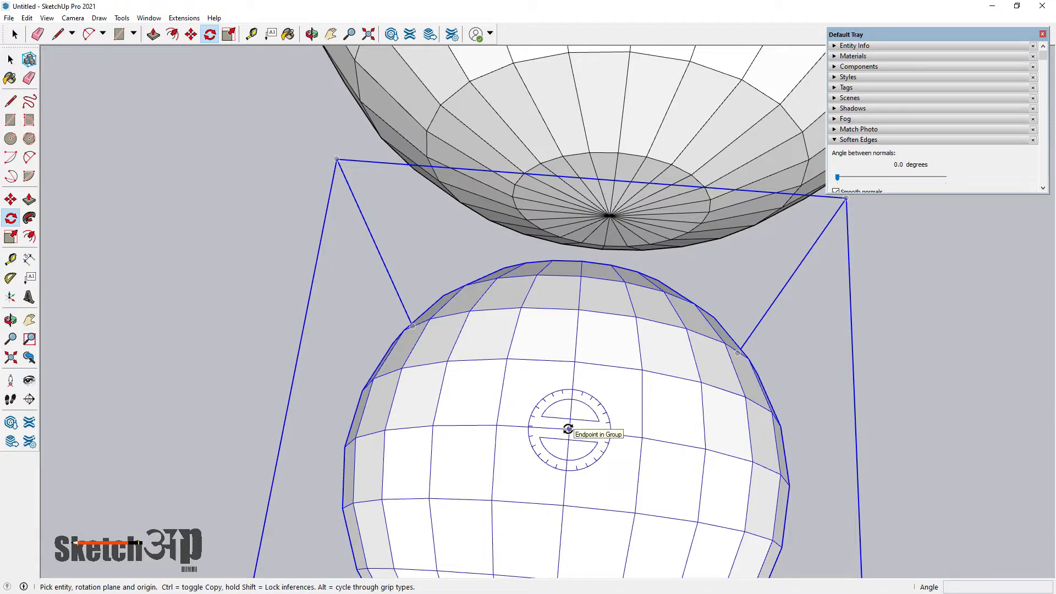
pyautogui.click(569, 430)
pyautogui.scroll(-2, 624, 432)
pyautogui.click(725, 459)
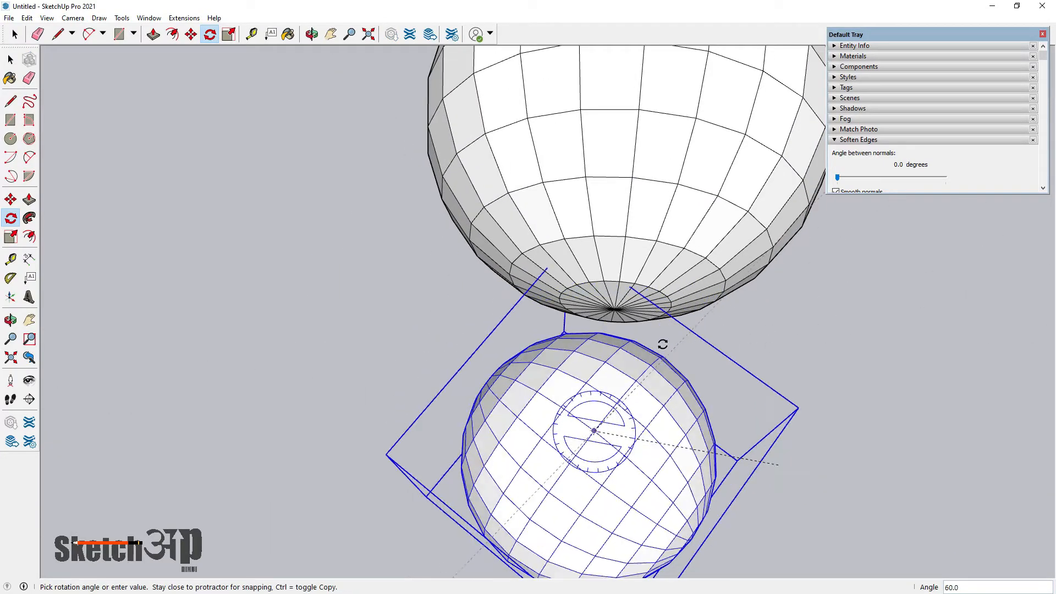
pyautogui.click(642, 358)
pyautogui.scroll(-4, 627, 385)
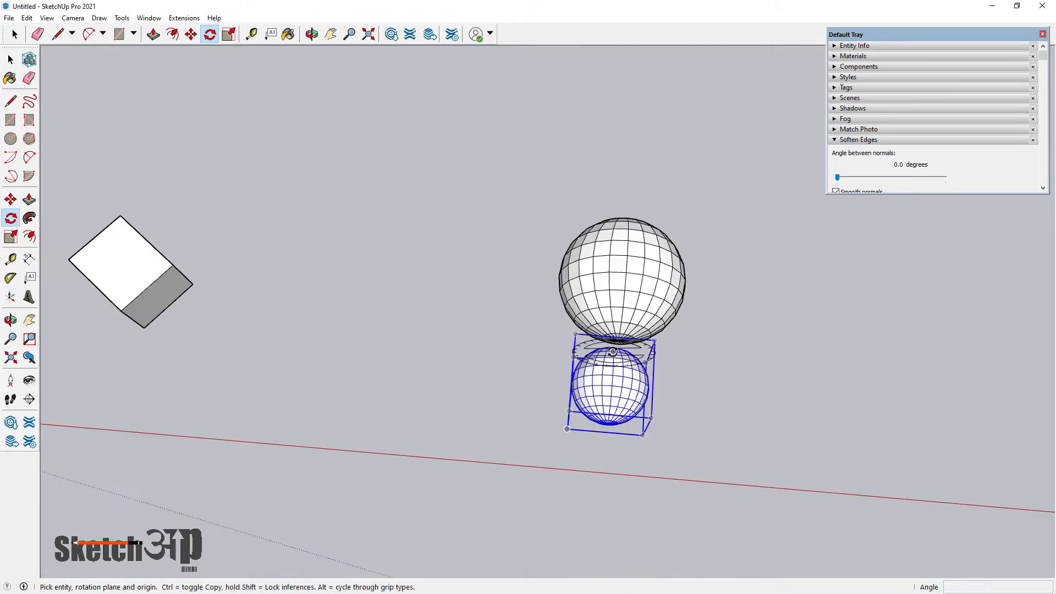
# - Select the smaller sphere group as the object for the Rotate tool
pyautogui.scroll(2, 618, 443)
pyautogui.scroll(3, 636, 407)
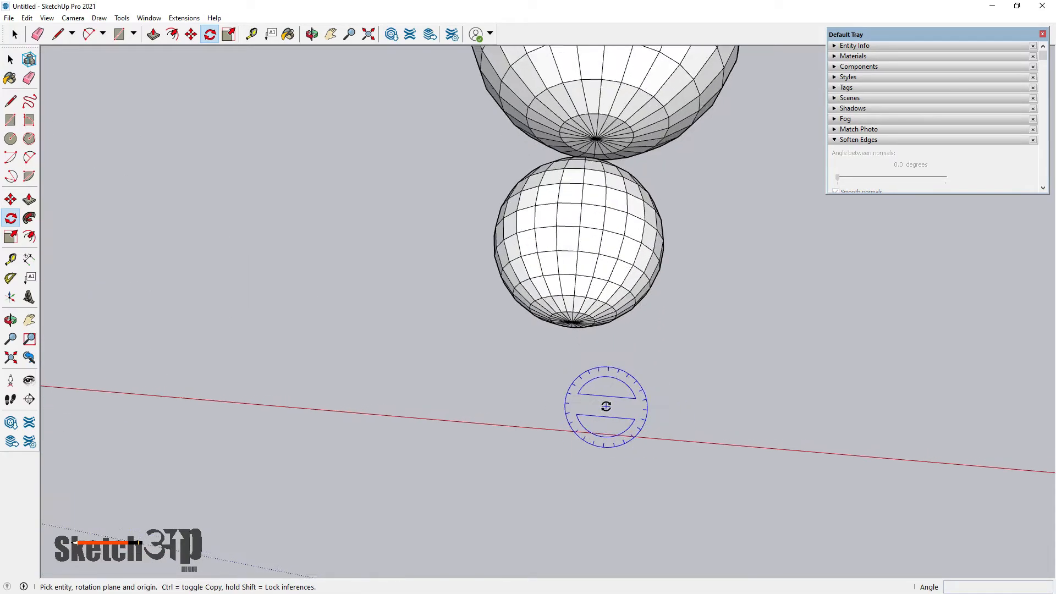
pyautogui.scroll(1, 605, 406)
pyautogui.click(11, 60)
pyautogui.click(559, 189)
pyautogui.scroll(-2, 330, 209)
pyautogui.click(10, 219)
# - Try to rotate the smaller sphere group about a centre outside it, aligned with the sphere along the blue axis
pyautogui.scroll(2, 546, 354)
pyautogui.click(530, 325)
pyautogui.scroll(2, 613, 332)
pyautogui.scroll(4, 614, 331)
pyautogui.scroll(-5, 491, 323)
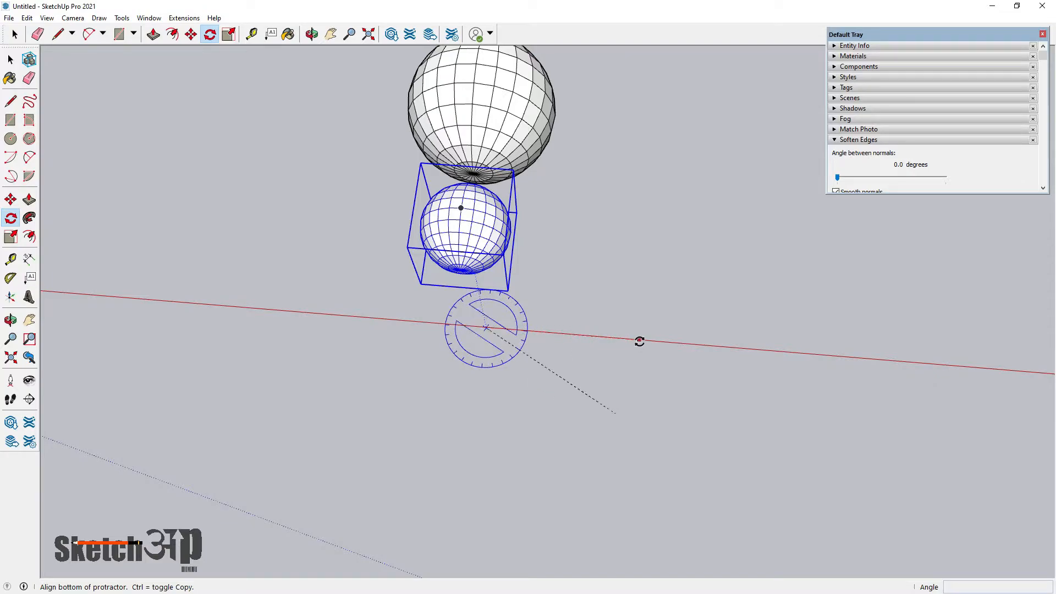
pyautogui.click(563, 333)
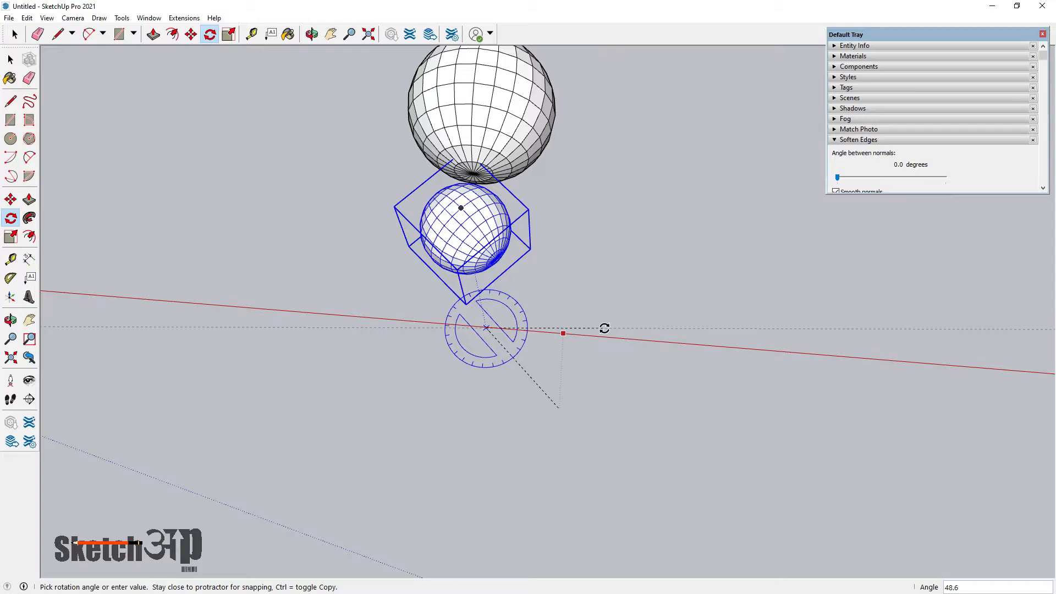
pyautogui.press('Escape')
# - Rotate the smaller sphere group 45 degrees about a centre aligned with it along the blue axis, with a red-axis baseline
pyautogui.scroll(-3, 611, 369)
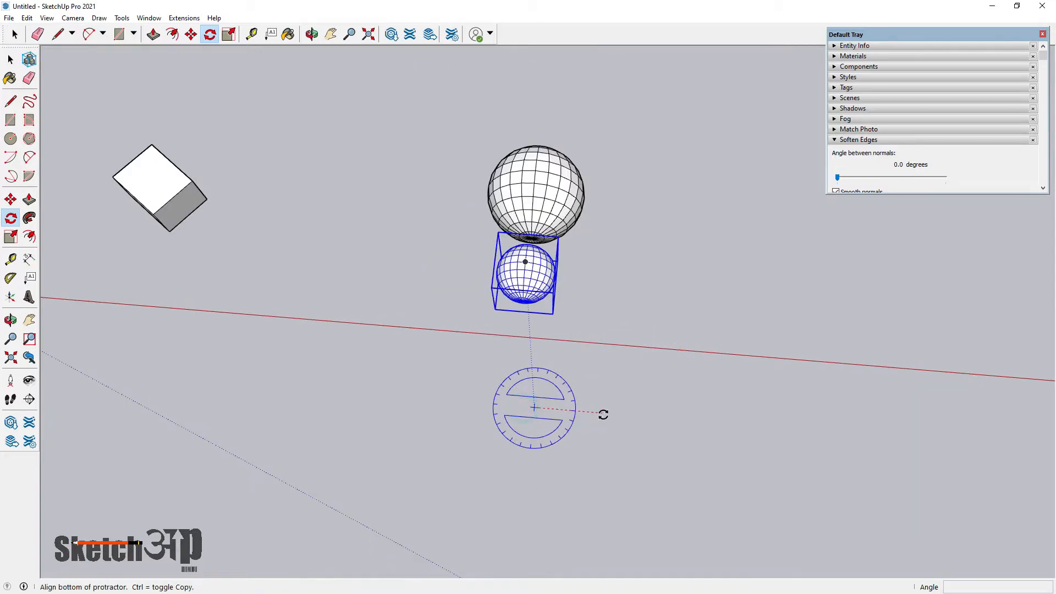
pyautogui.click(603, 414)
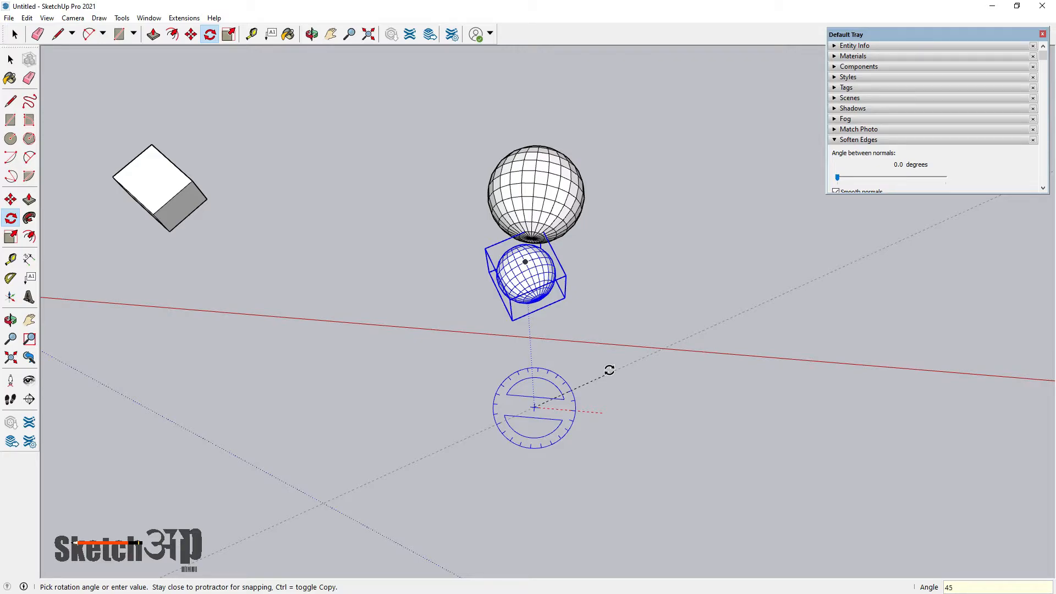
pyautogui.press('Return')
# - Rotate the smaller sphere group 22.5 degrees about a centre aligned along the green axis, with a red-axis baseline, and clear the selection
pyautogui.moveTo(523, 397); pyautogui.dragTo(501, 397, button='middle')
pyautogui.click(500, 396)
pyautogui.click(573, 406)
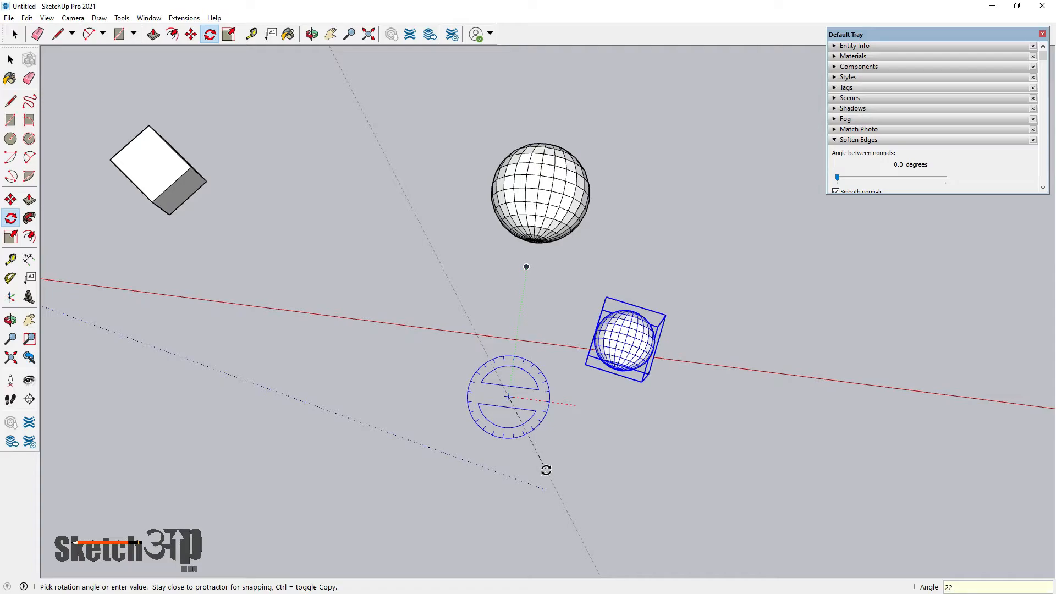
pyautogui.write('22.5')
pyautogui.press('Return')
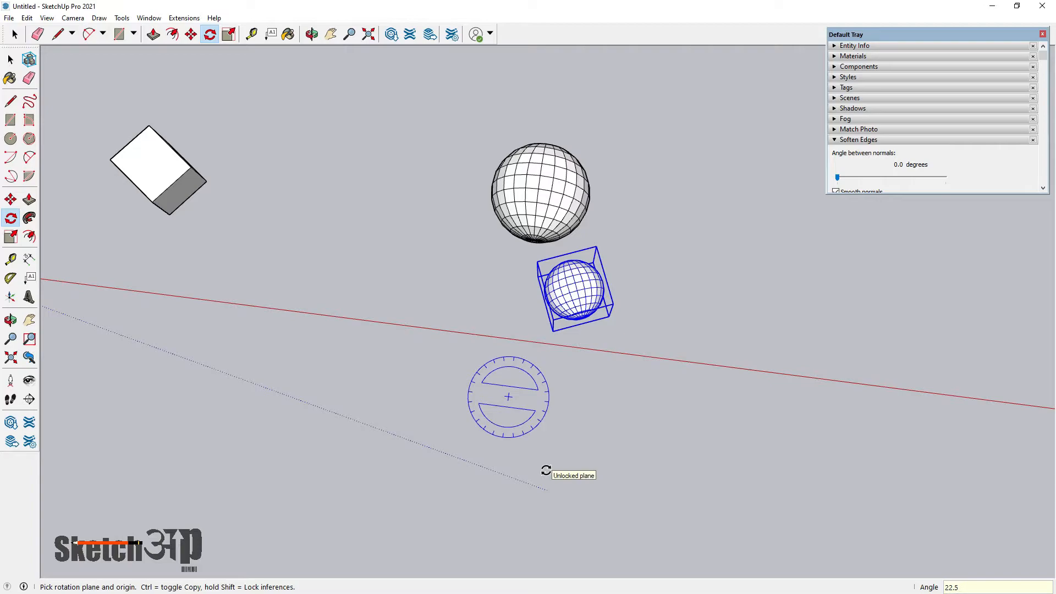
pyautogui.click(11, 59)
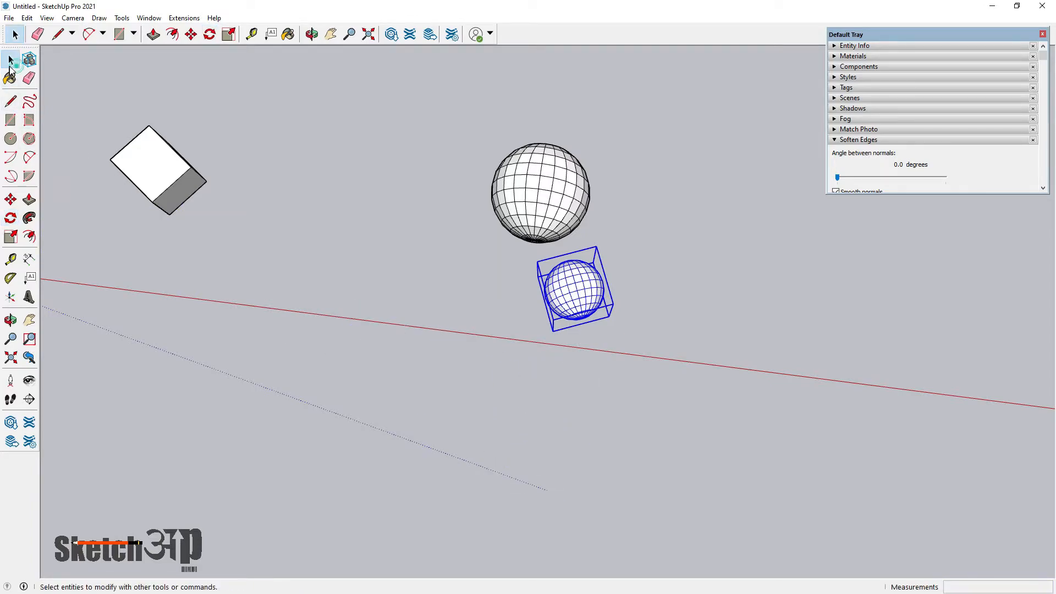
pyautogui.click(263, 260)
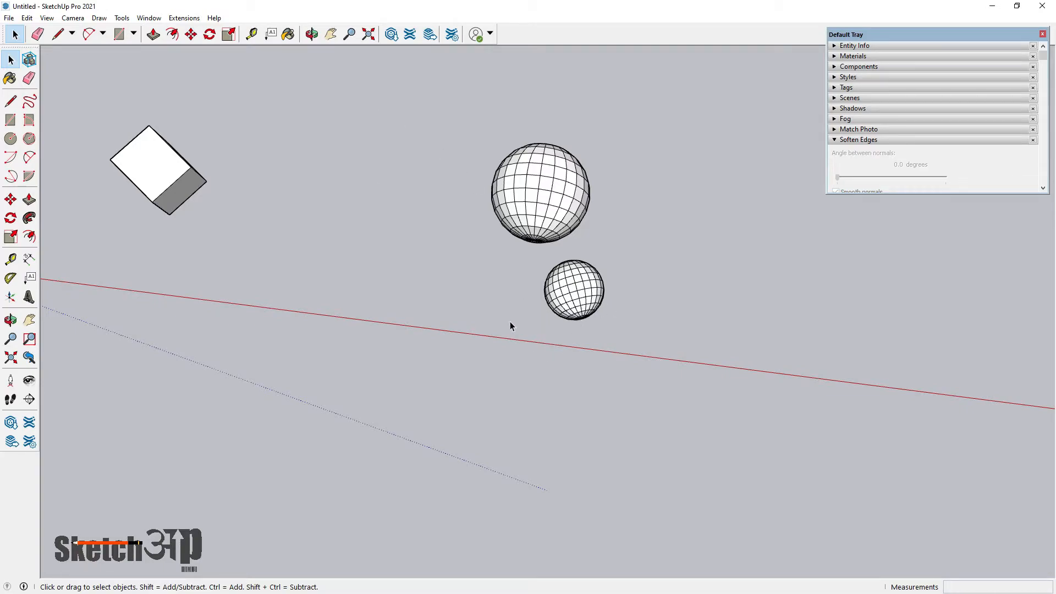
# - Open the model's unit settings and try angle snapping at 45.0 and 1.0 degrees, checking the Rotate protractor's divisions each time
pyautogui.click(10, 219)
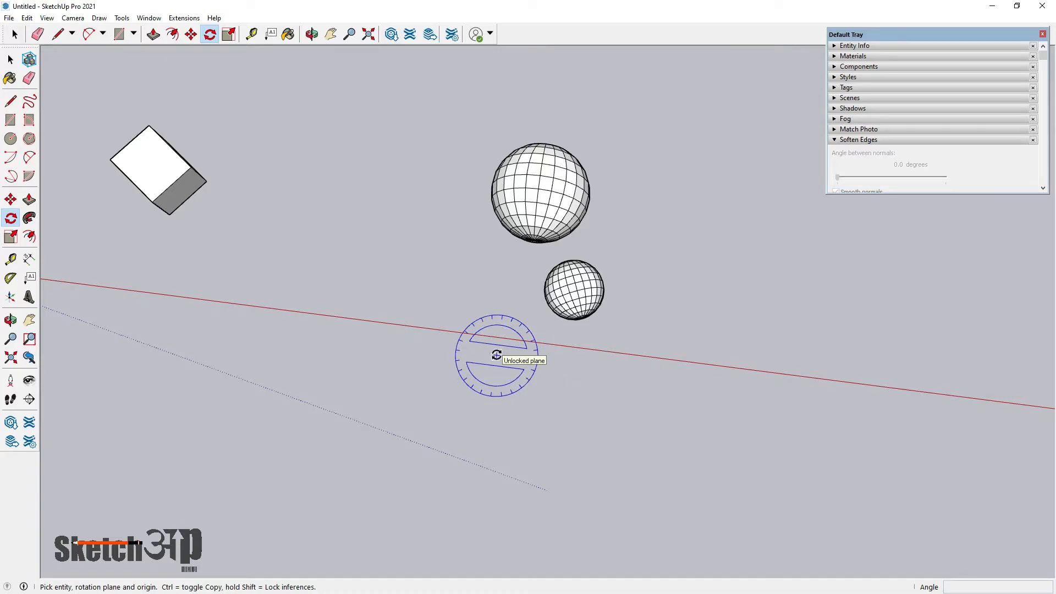
pyautogui.click(149, 18)
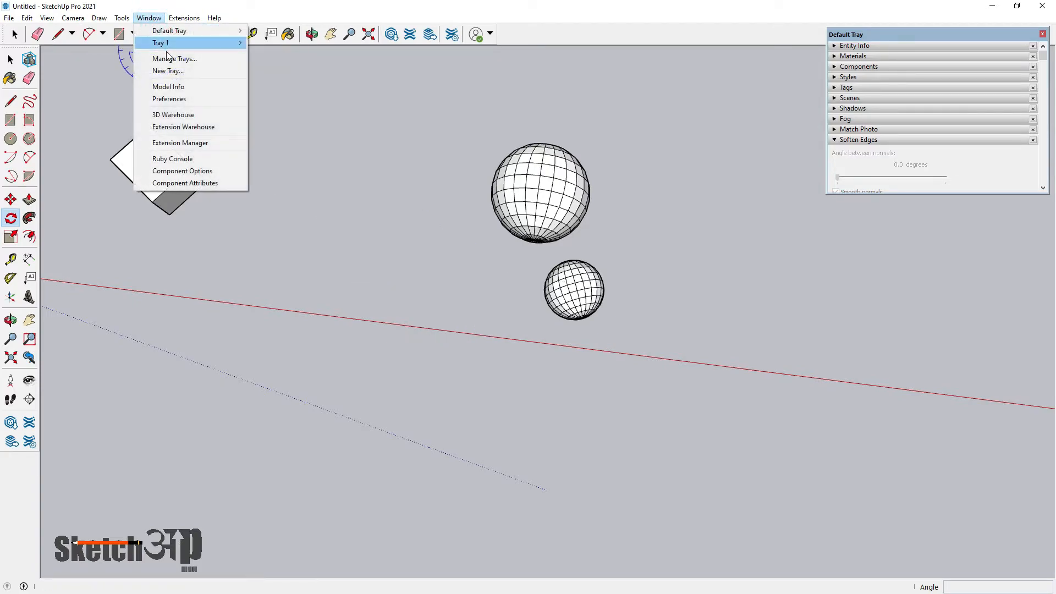
pyautogui.click(175, 89)
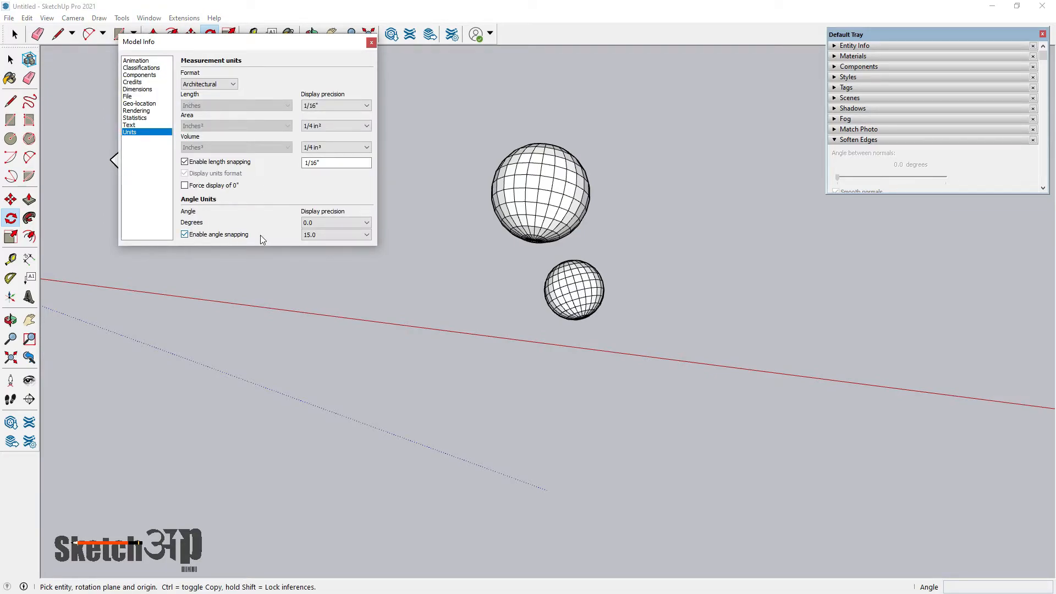
pyautogui.click(325, 237)
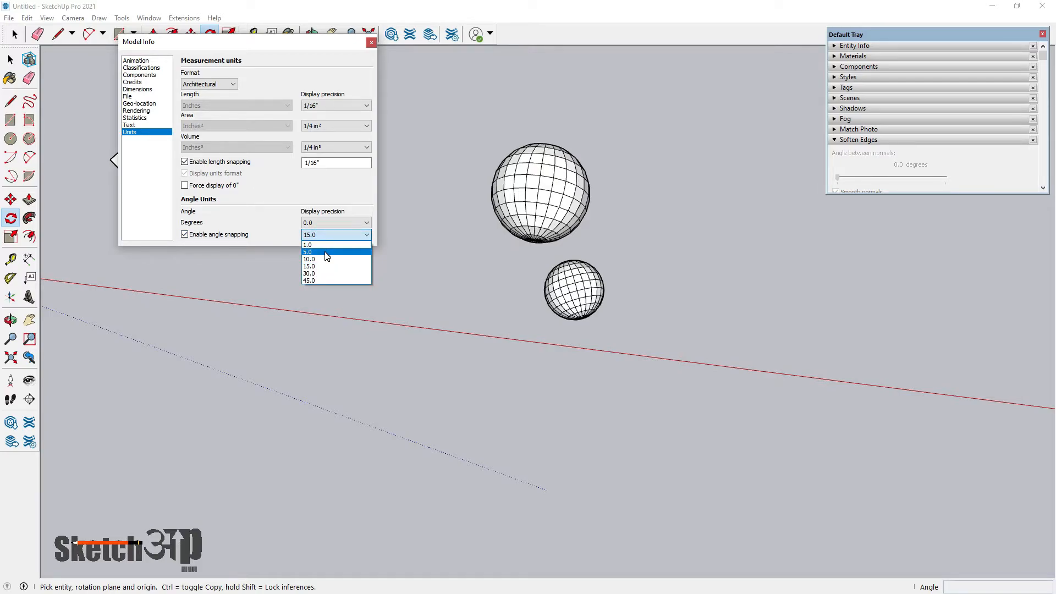
pyautogui.click(325, 281)
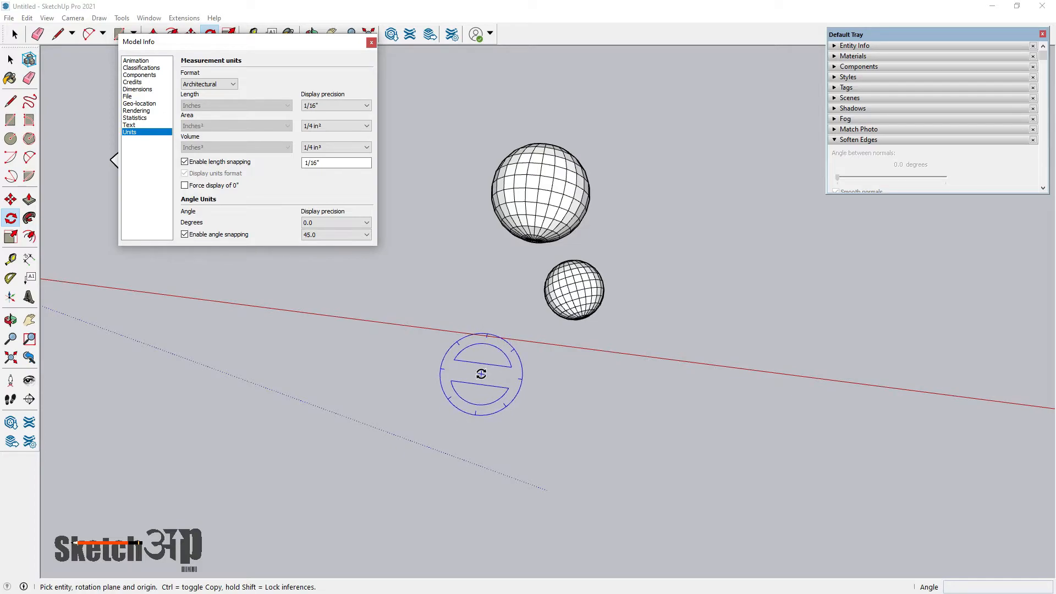
pyautogui.click(338, 237)
pyautogui.click(339, 247)
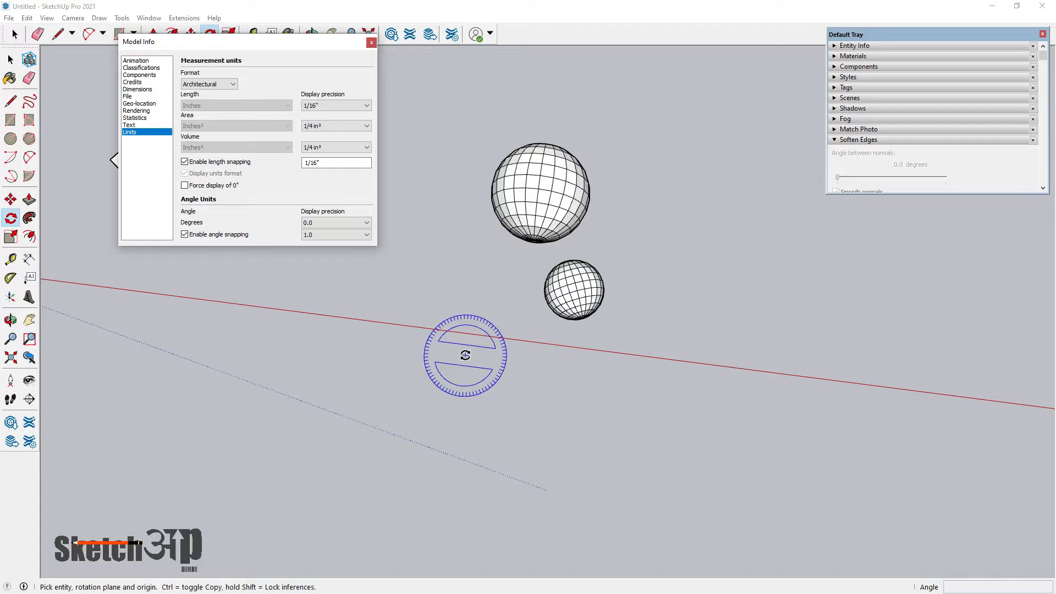
# - Restore angle snapping to 15.0 degrees, check the protractor and close the model settings
pyautogui.click(333, 235)
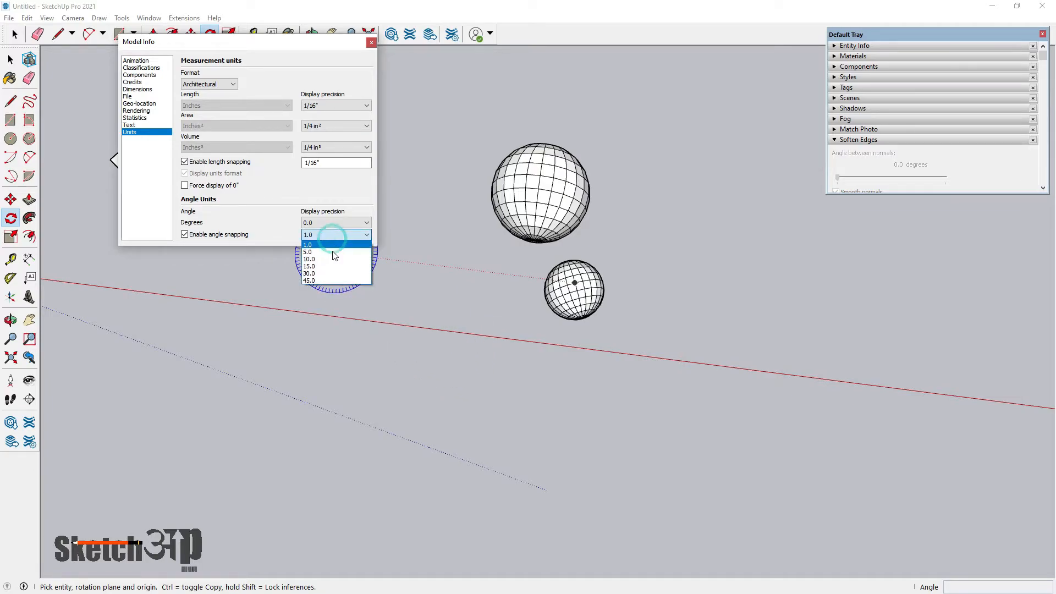
pyautogui.click(334, 267)
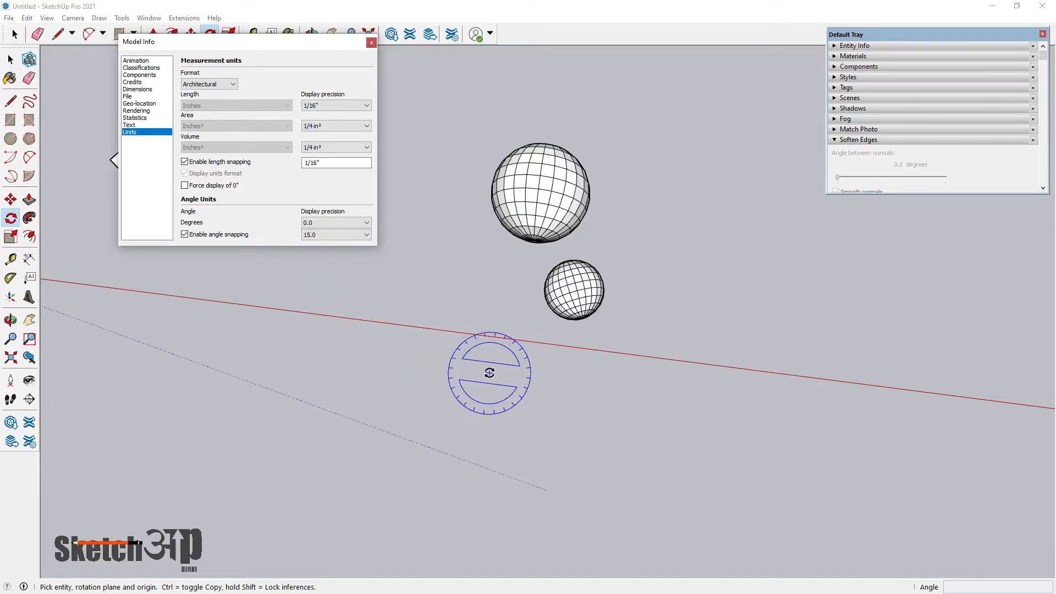
pyautogui.click(372, 42)
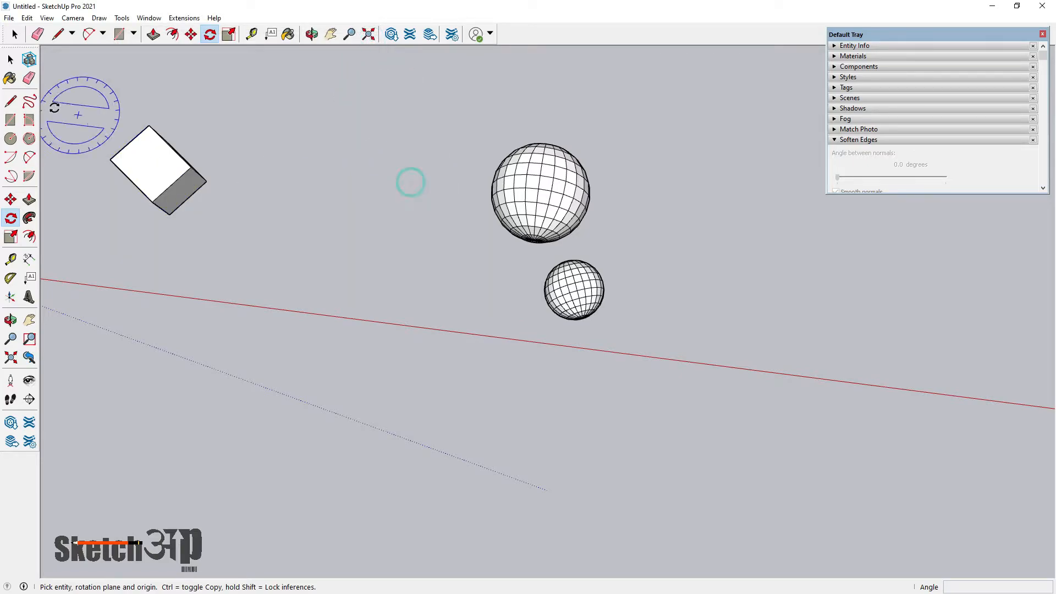
# - Select the smaller sphere group in a view that leaves empty ground beyond the red axis
pyautogui.click(10, 59)
pyautogui.moveTo(275, 179); pyautogui.dragTo(633, 293, button='middle')
pyautogui.click(531, 278)
pyautogui.scroll(-3, 605, 235)
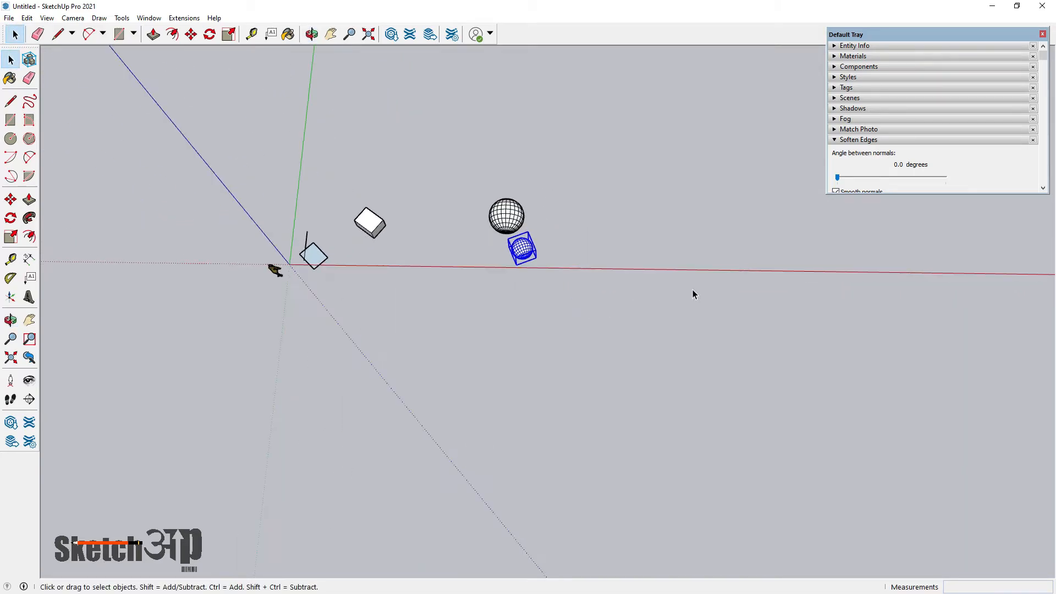
pyautogui.click(11, 218)
pyautogui.scroll(-1, 192, 330)
pyautogui.click(477, 323)
pyautogui.scroll(2, 523, 326)
pyautogui.scroll(1, 391, 302)
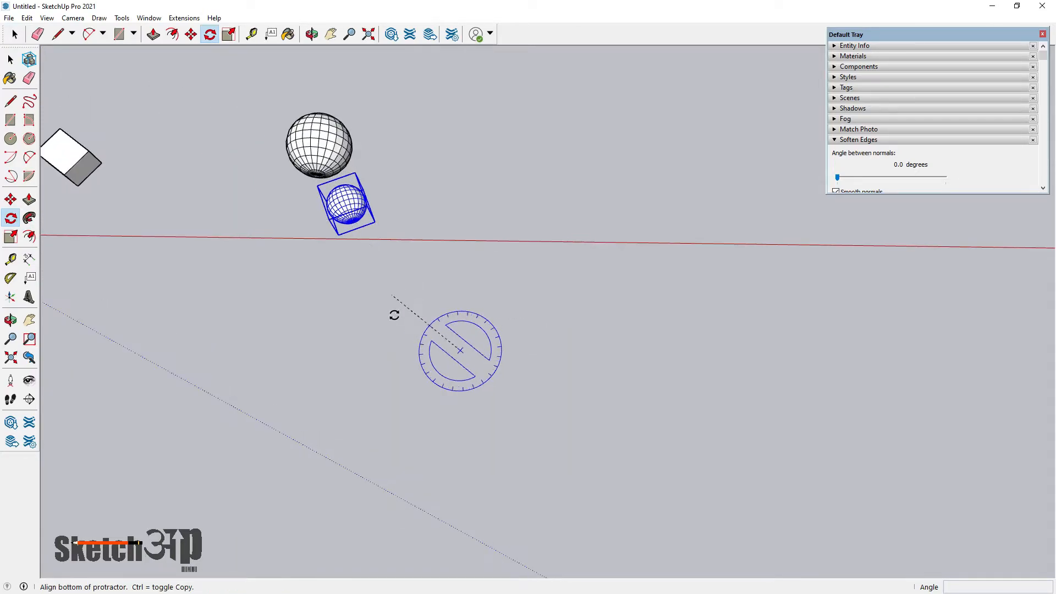
pyautogui.moveTo(396, 323); pyautogui.dragTo(394, 271, button='middle')
pyautogui.scroll(-1, 437, 283)
pyautogui.scroll(1, 451, 289)
pyautogui.press('space')
# - Rotate a copy of the smaller sphere group 15 degrees about a ground-plane centre using a green-axis baseline, and array the copy x10
pyautogui.click(10, 218)
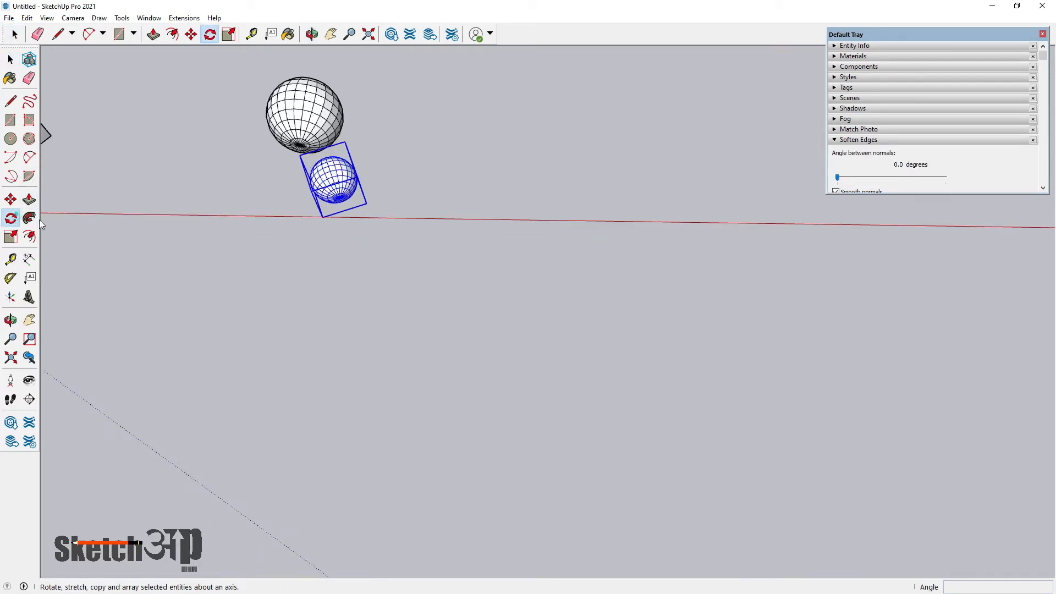
pyautogui.scroll(1, 467, 328)
pyautogui.moveTo(410, 327); pyautogui.dragTo(409, 285)
pyautogui.scroll(-2, 430, 335)
pyautogui.scroll(1, 416, 300)
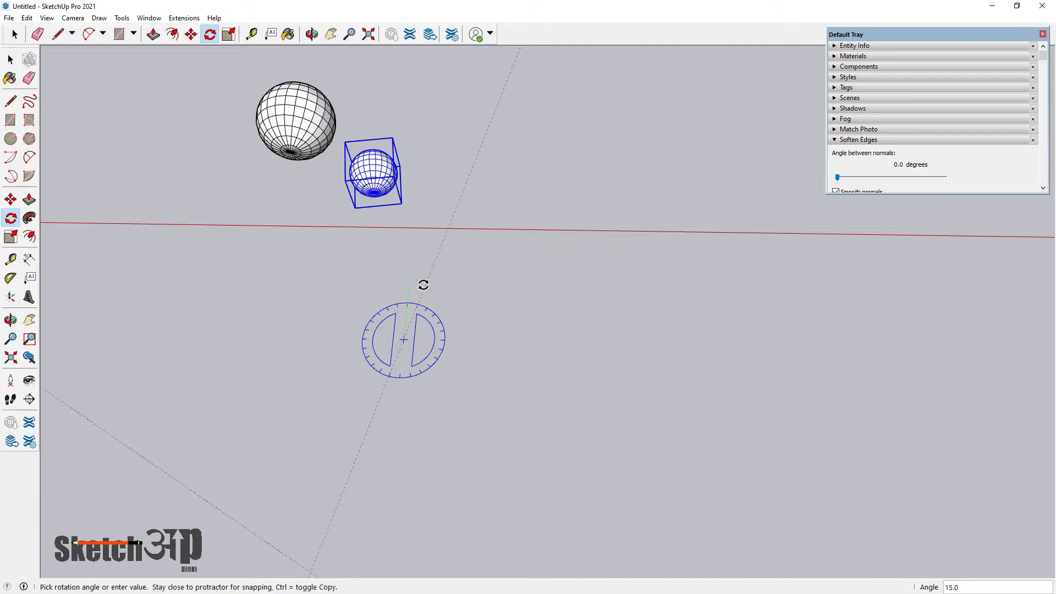
pyautogui.press('ctrl')
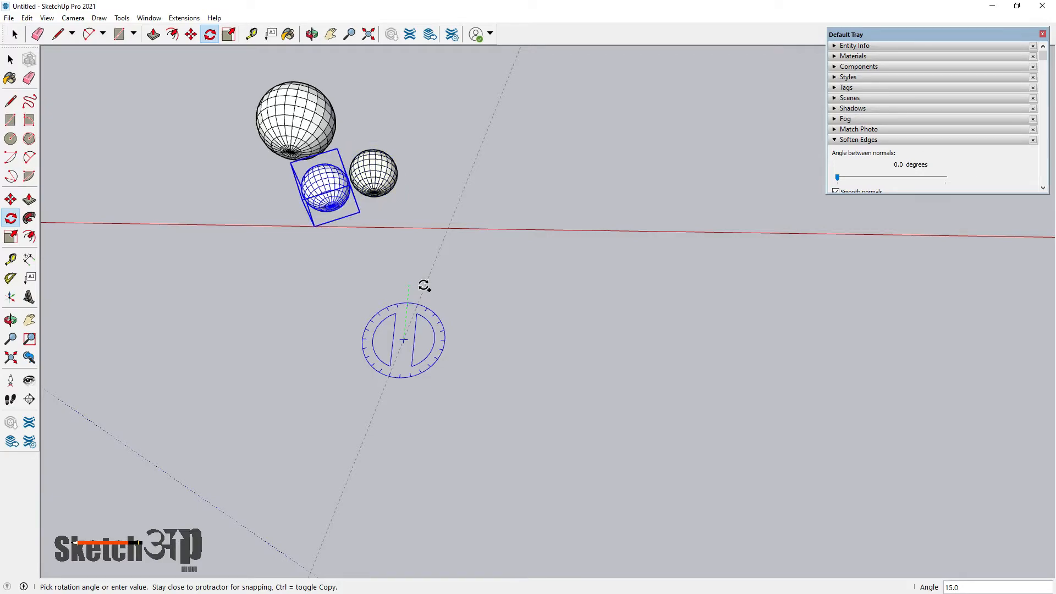
pyautogui.click(423, 286)
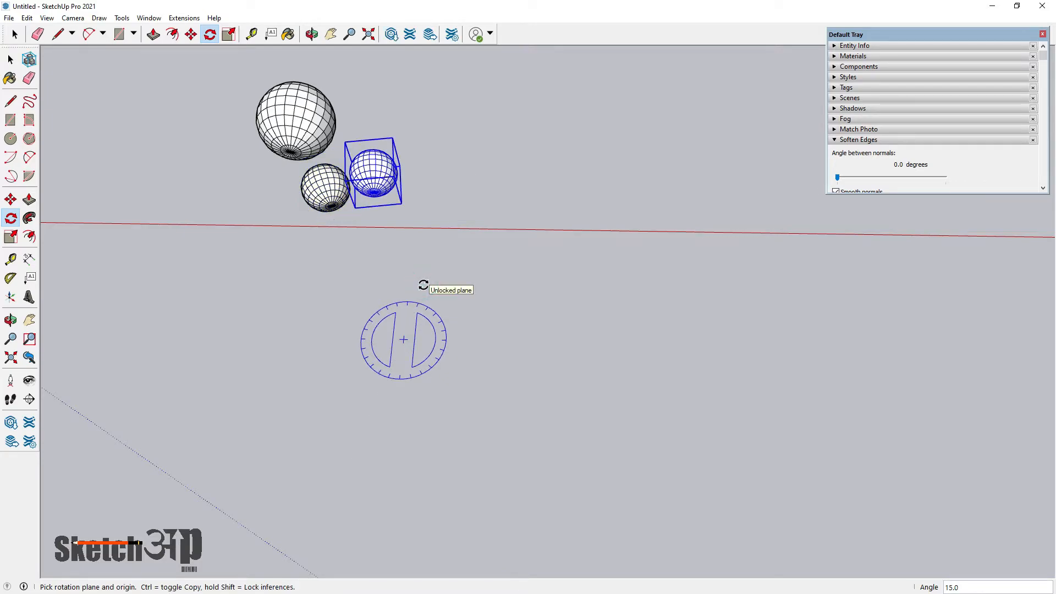
pyautogui.write('x10')
pyautogui.press('Return')
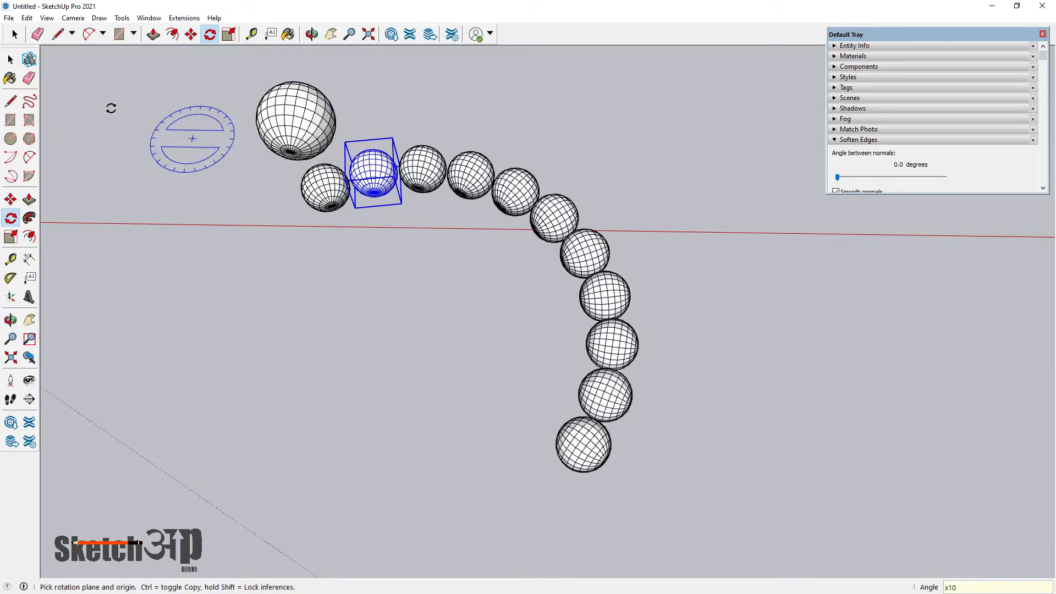
# - Inspect the copies in the rotated sphere array one after another, from the first to the last along the arc
pyautogui.click(11, 59)
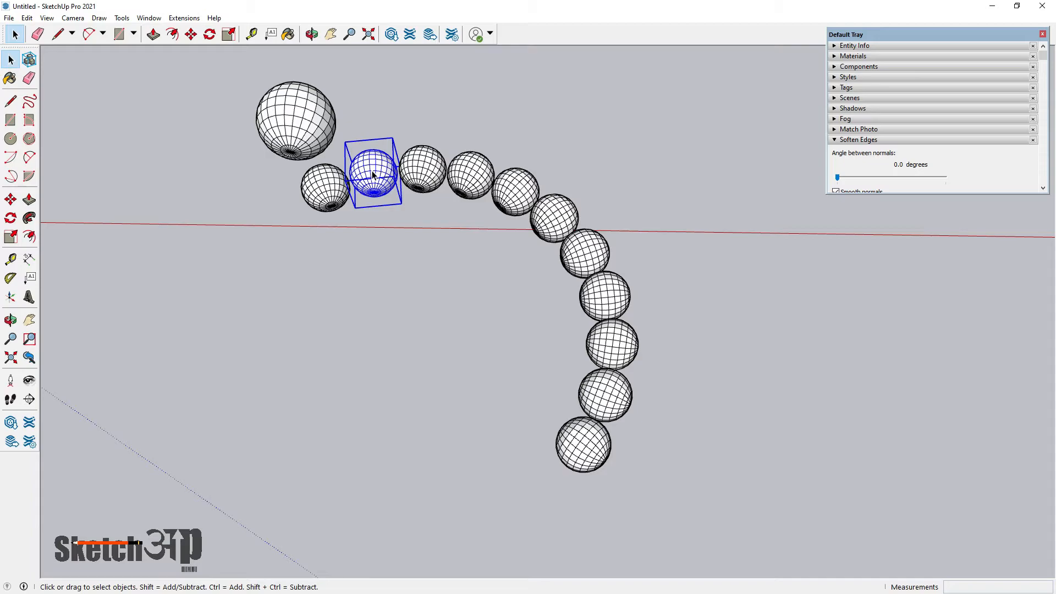
pyautogui.click(422, 168)
pyautogui.click(471, 175)
pyautogui.click(515, 190)
pyautogui.click(541, 219)
pyautogui.click(589, 249)
pyautogui.click(605, 290)
pyautogui.click(621, 348)
pyautogui.click(620, 383)
pyautogui.moveTo(594, 429); pyautogui.dragTo(848, 477, button='middle')
pyautogui.moveTo(589, 252); pyautogui.dragTo(335, 293, button='middle')
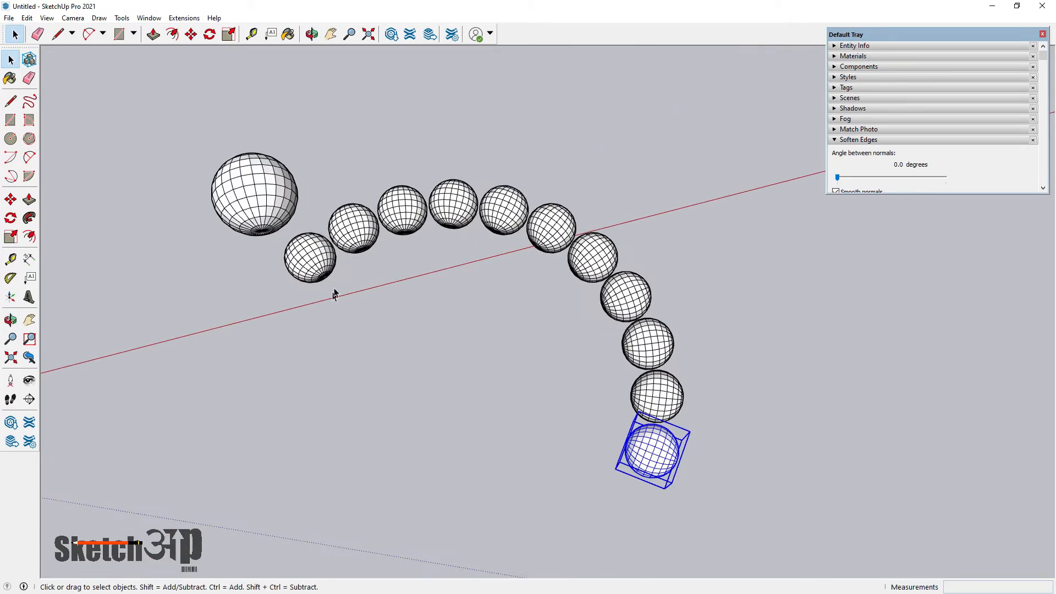
# - Deselect the last sphere copy and undo the x10 sphere array
pyautogui.moveTo(578, 251); pyautogui.dragTo(488, 308, button='middle')
pyautogui.click(518, 320)
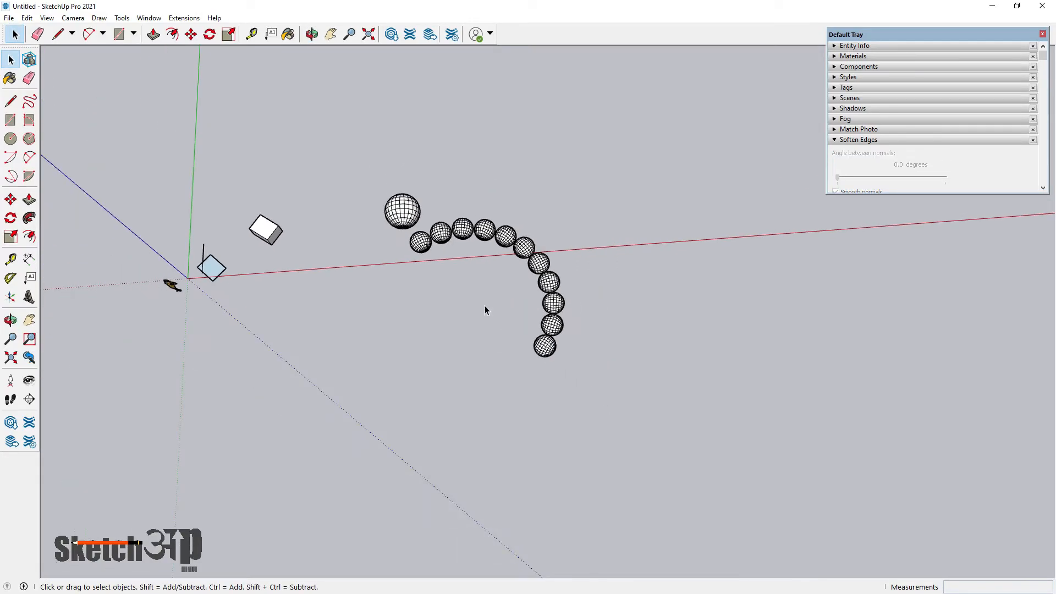
pyautogui.scroll(2, 487, 299)
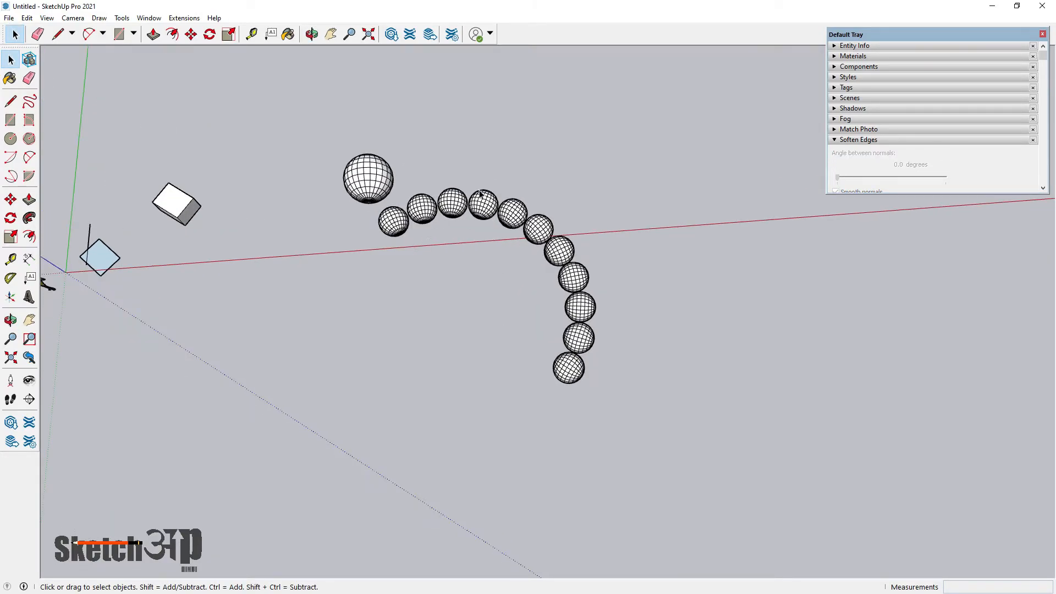
pyautogui.hotkey('ctrl', 'z')
# - Rotate a copy of the smaller sphere group 15 degrees about a ground-plane centre across the red axis, and array the copy x25
pyautogui.click(397, 224)
pyautogui.click(16, 220)
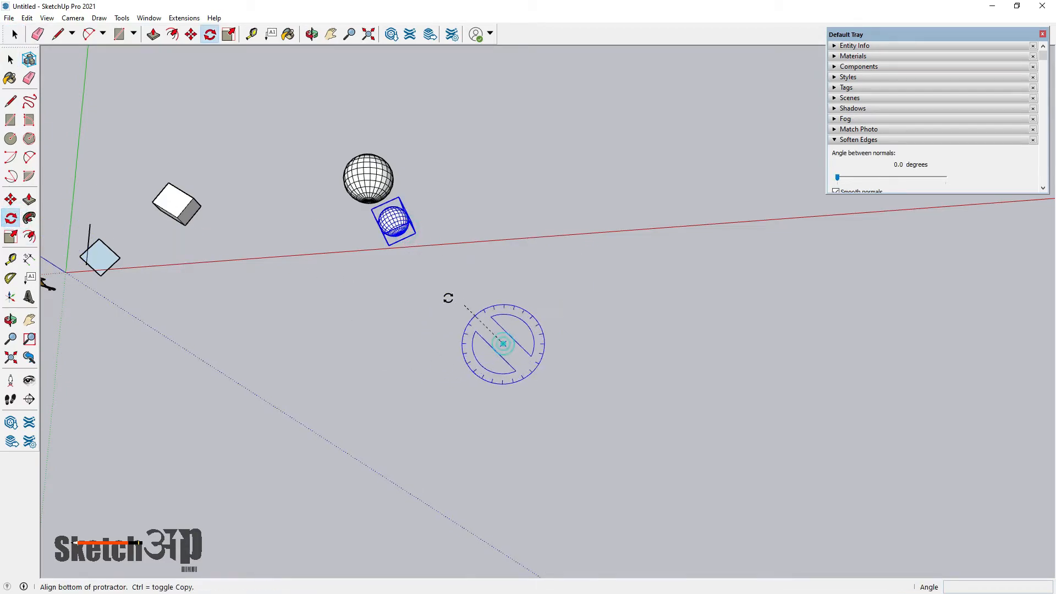
pyautogui.scroll(2, 440, 293)
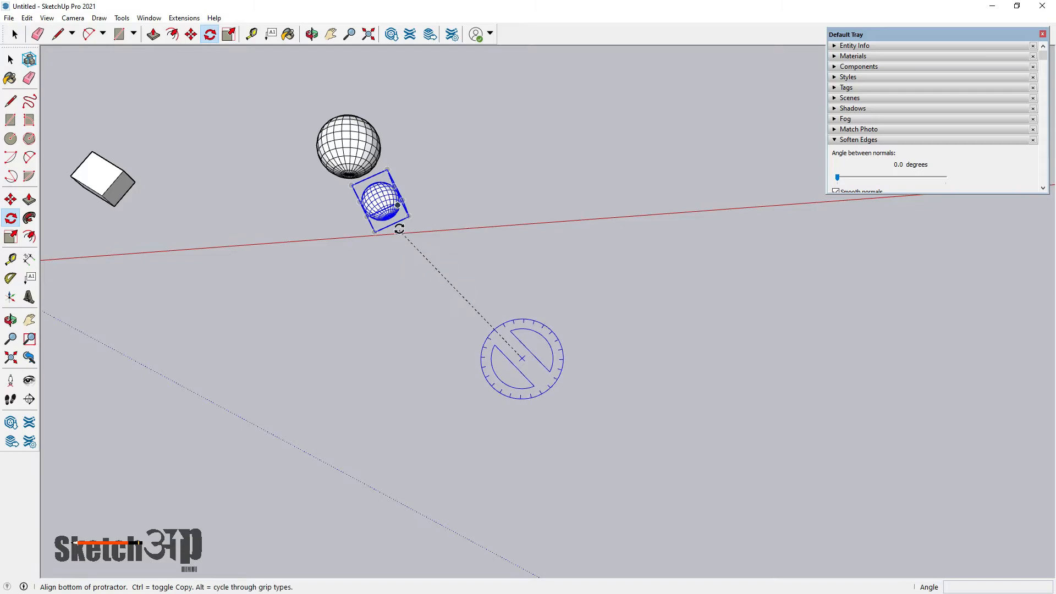
pyautogui.click(426, 266)
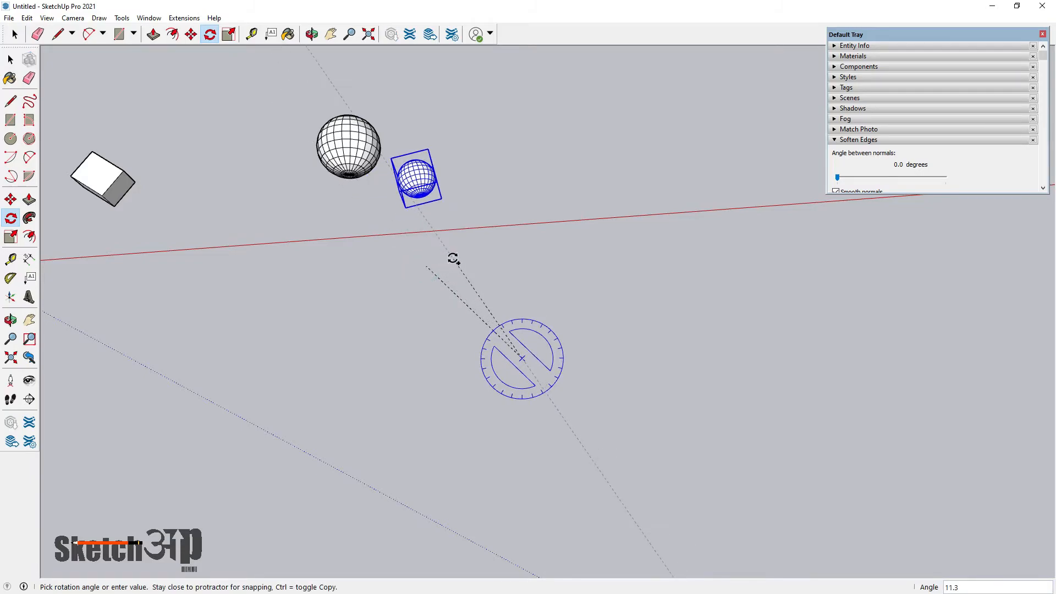
pyautogui.press('ctrl')
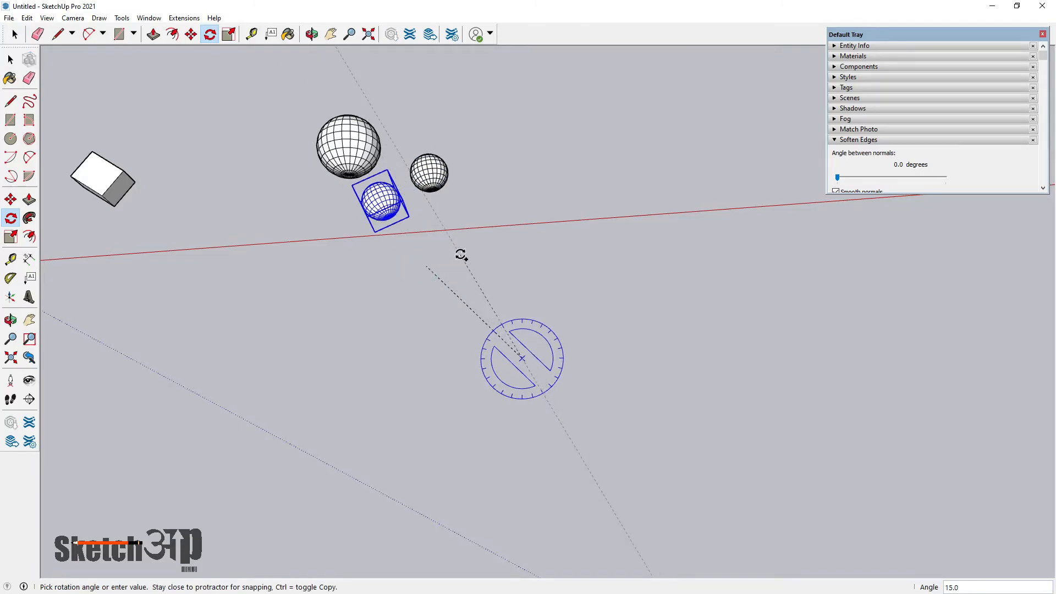
pyautogui.click(461, 254)
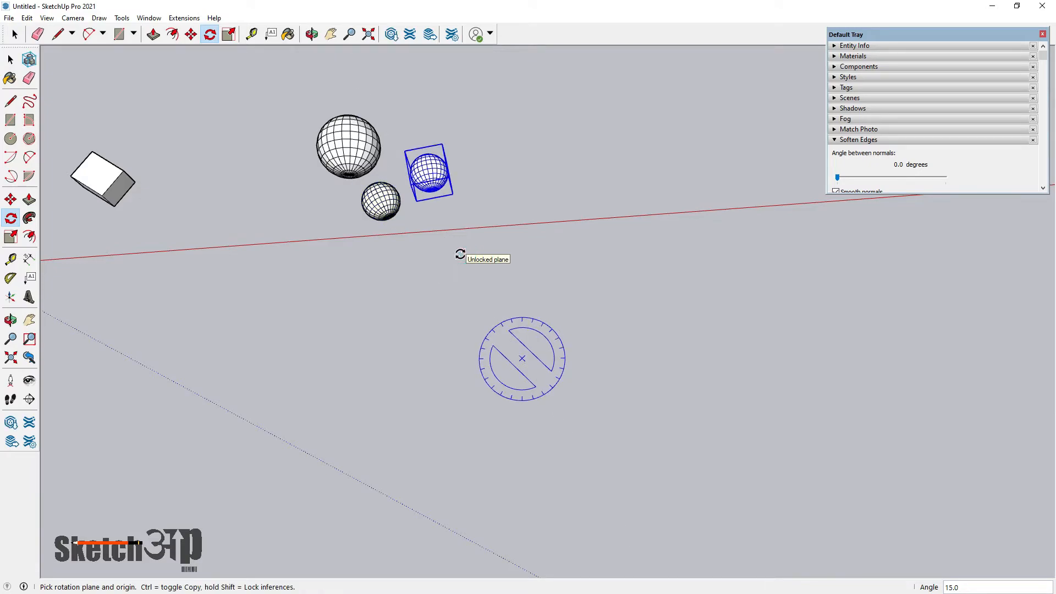
pyautogui.write('x25')
pyautogui.press('Return')
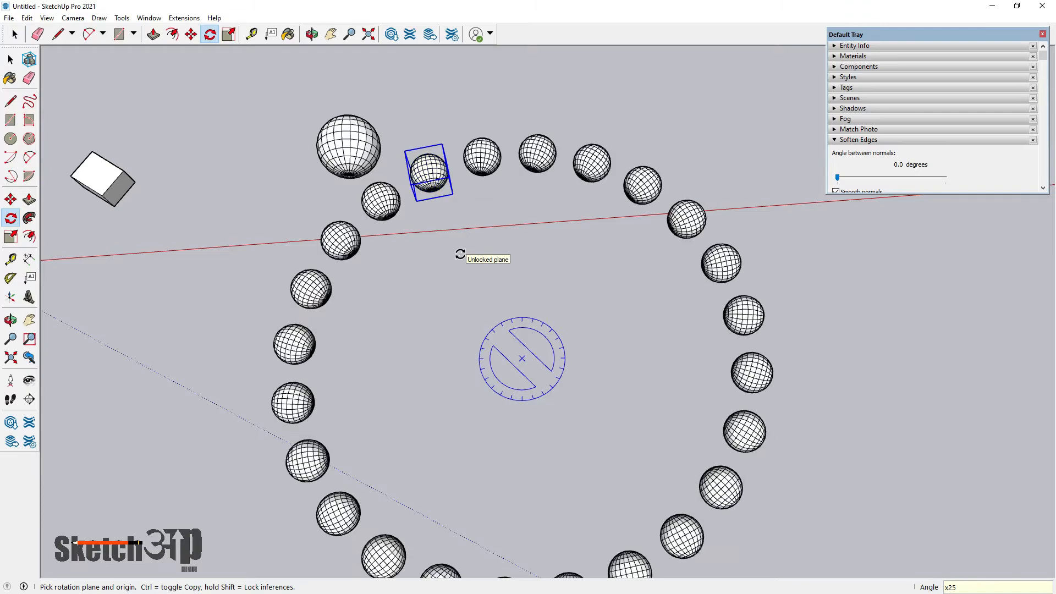
# - Change the number of copies in the rotated sphere array to x10 and then to x20
pyautogui.scroll(-3, 460, 253)
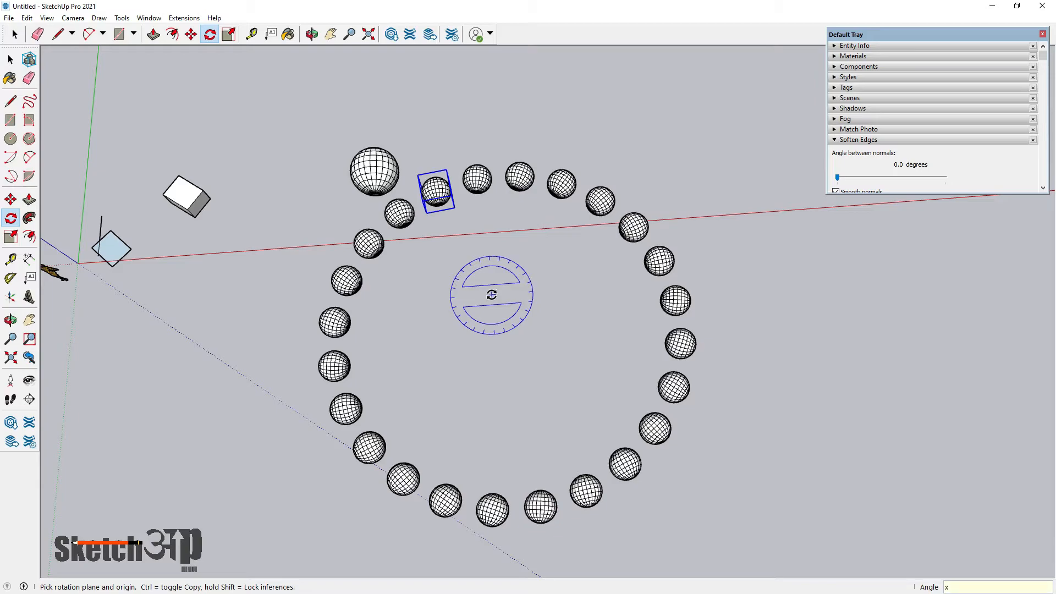
pyautogui.hotkey('ctrl', 'z')
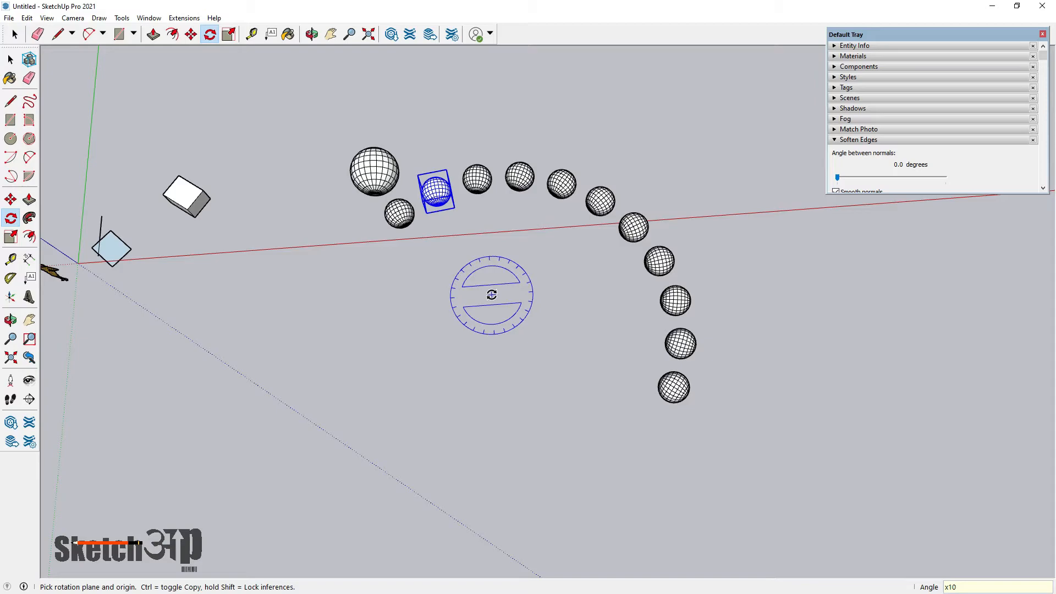
pyautogui.write('x')
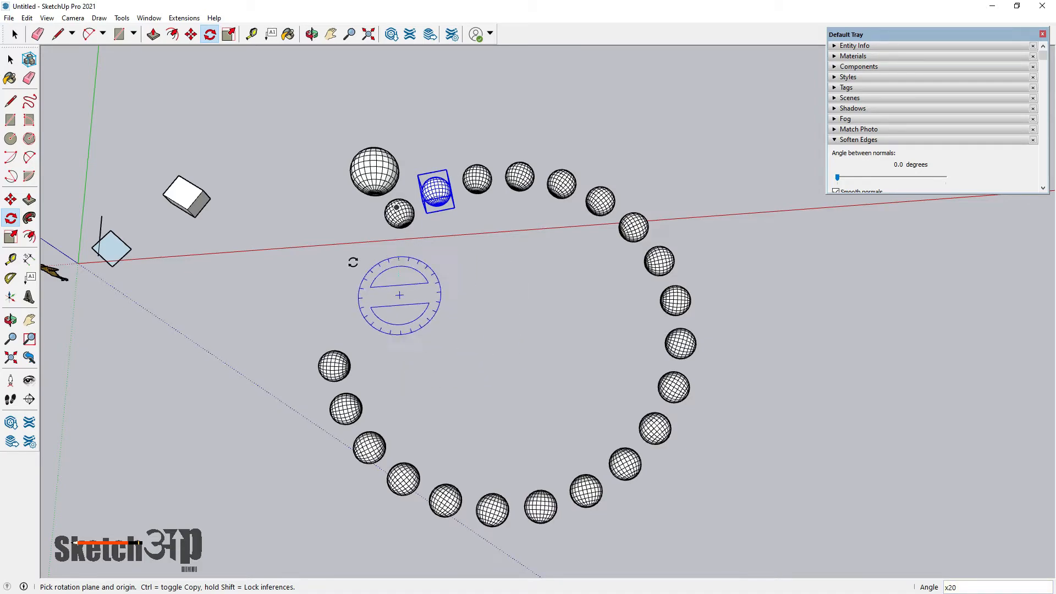
# - Move one sphere out of the ring's lower arc to open ground near the red axis, about 77' away
pyautogui.click(10, 60)
pyautogui.scroll(-3, 445, 360)
pyautogui.moveTo(463, 360); pyautogui.dragTo(484, 357, button='middle')
pyautogui.scroll(1, 489, 377)
pyautogui.click(490, 381)
pyautogui.moveTo(379, 490); pyautogui.dragTo(385, 542, button='middle')
pyautogui.click(11, 199)
pyautogui.scroll(-2, 288, 351)
pyautogui.click(417, 356)
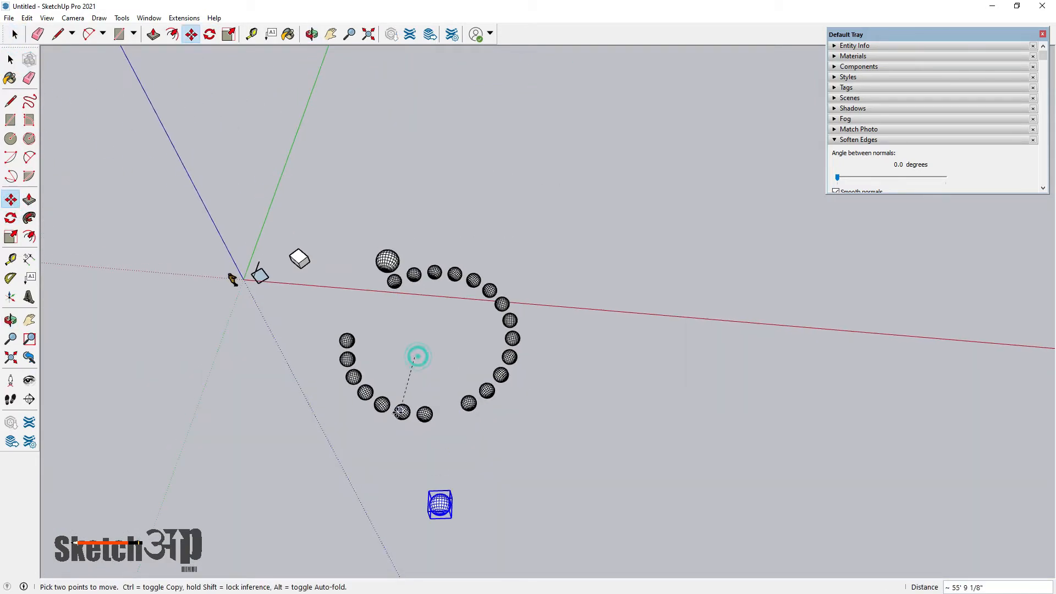
pyautogui.scroll(-2, 399, 412)
pyautogui.click(586, 312)
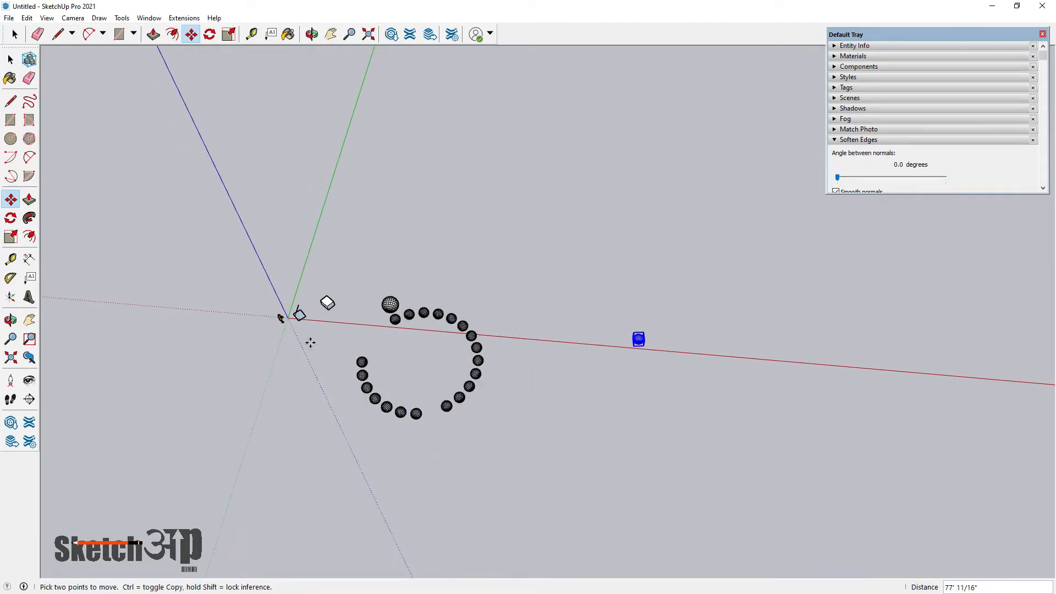
# - Rotate a copy of the isolated sphere 180 degrees about a nearby centre using a red-axis baseline, and divide the array /10
pyautogui.scroll(-2, 209, 337)
pyautogui.press('q')
pyautogui.scroll(3, 526, 380)
pyautogui.scroll(4, 526, 348)
pyautogui.click(540, 311)
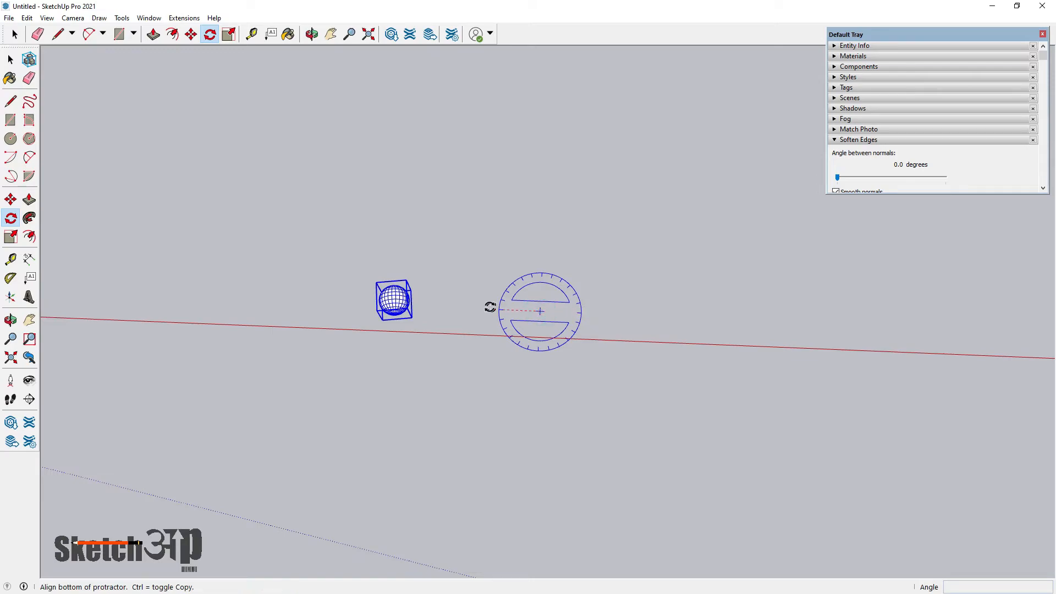
pyautogui.click(440, 307)
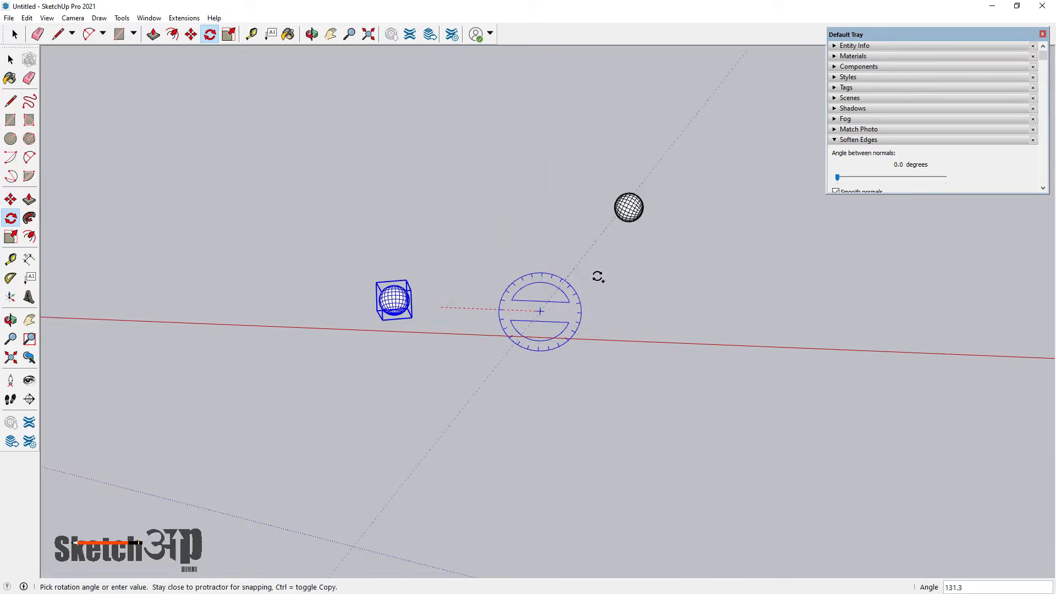
pyautogui.click(621, 311)
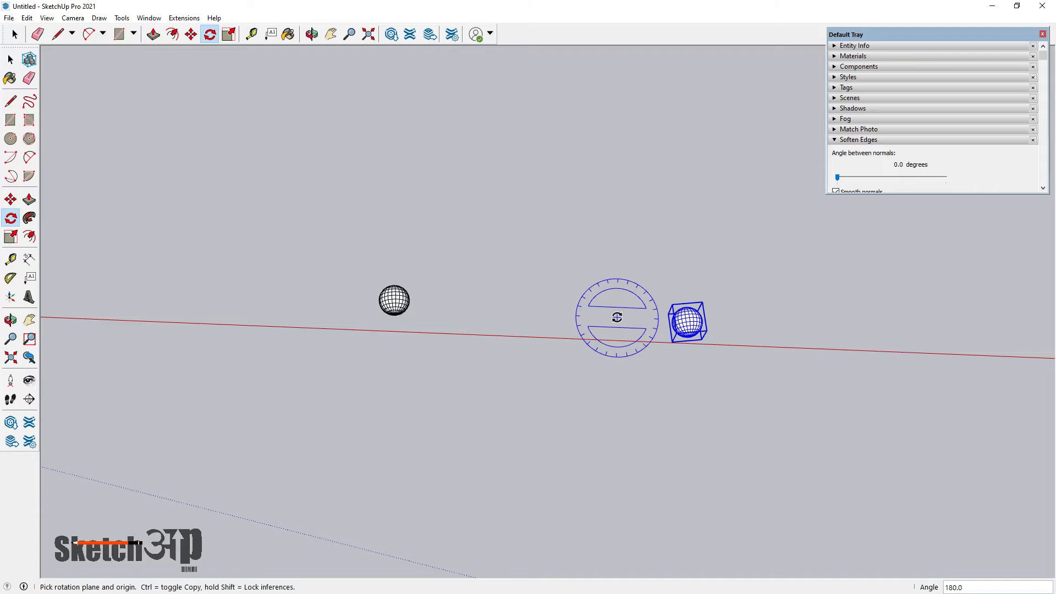
pyautogui.write('/10')
pyautogui.press('Return')
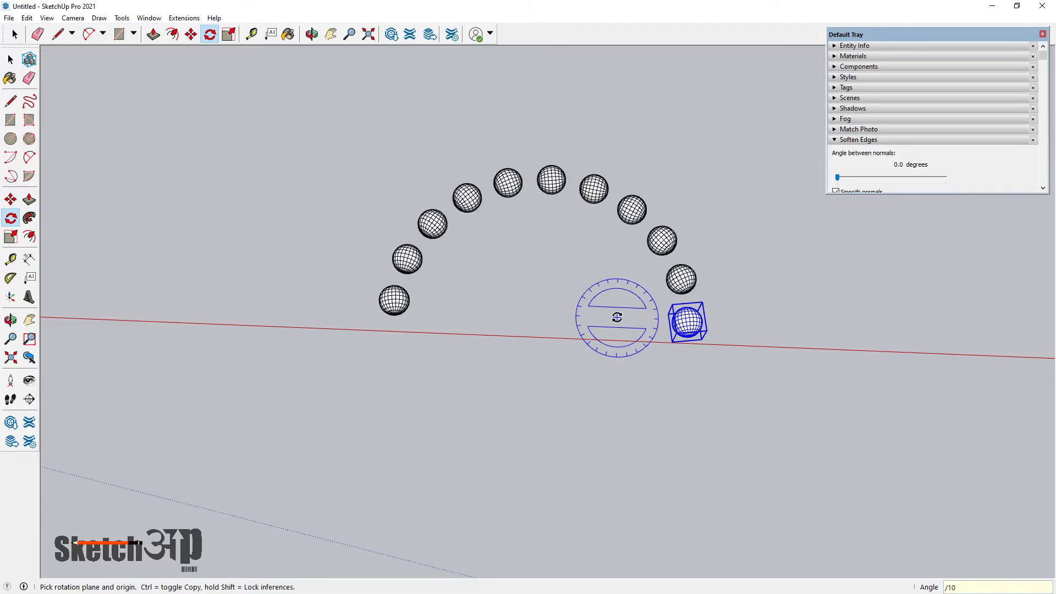
# - Inspect the spheres of the divided half-circle array one after another along the arc, and clear the selection
pyautogui.click(10, 59)
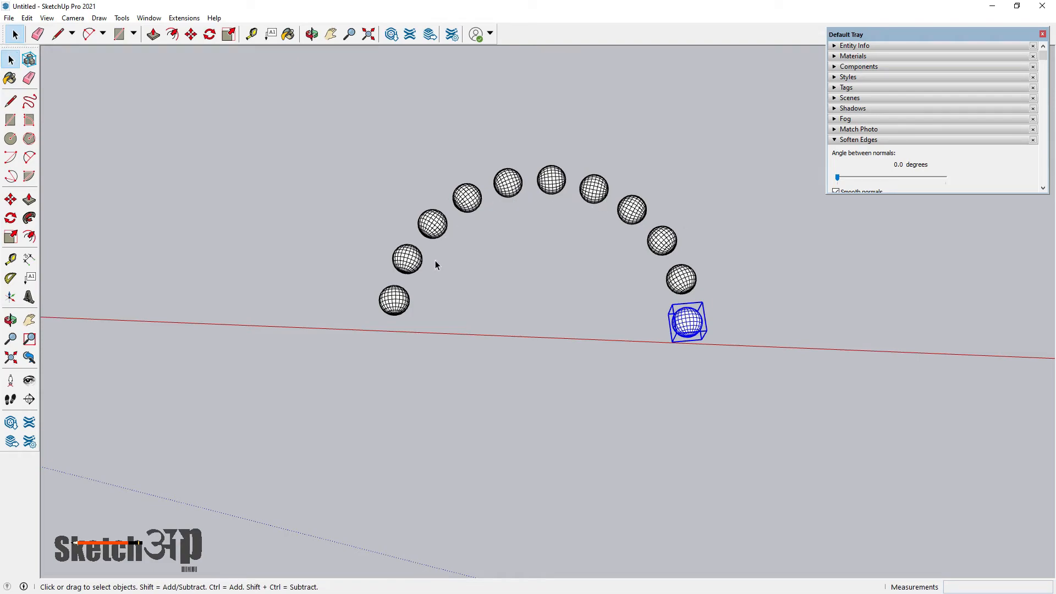
pyautogui.click(690, 271)
pyautogui.click(667, 228)
pyautogui.click(631, 206)
pyautogui.click(593, 188)
pyautogui.click(551, 180)
pyautogui.click(507, 183)
pyautogui.click(462, 198)
pyautogui.click(438, 223)
pyautogui.click(407, 258)
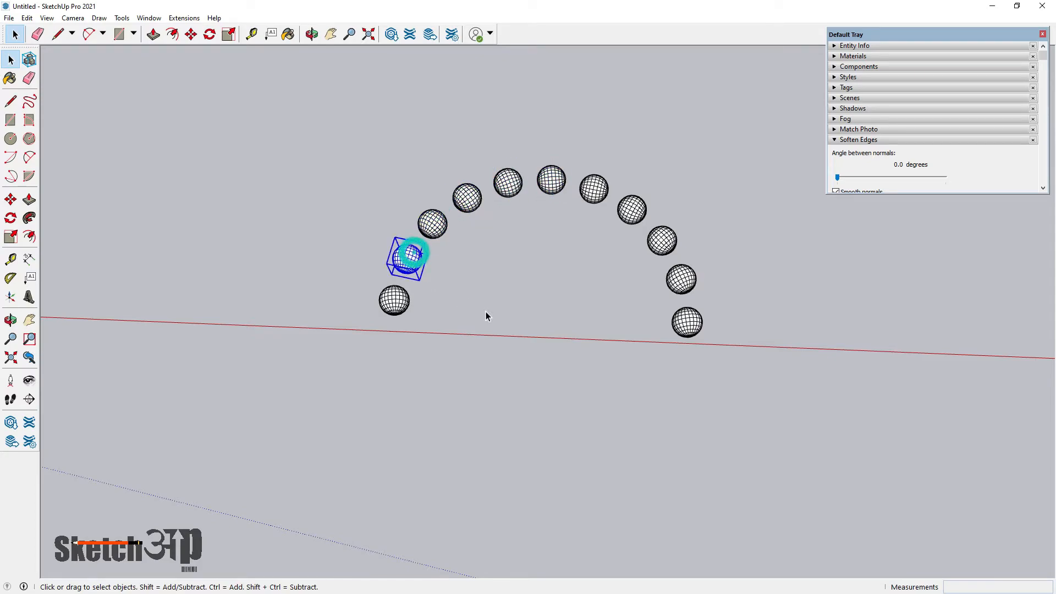
pyautogui.click(499, 336)
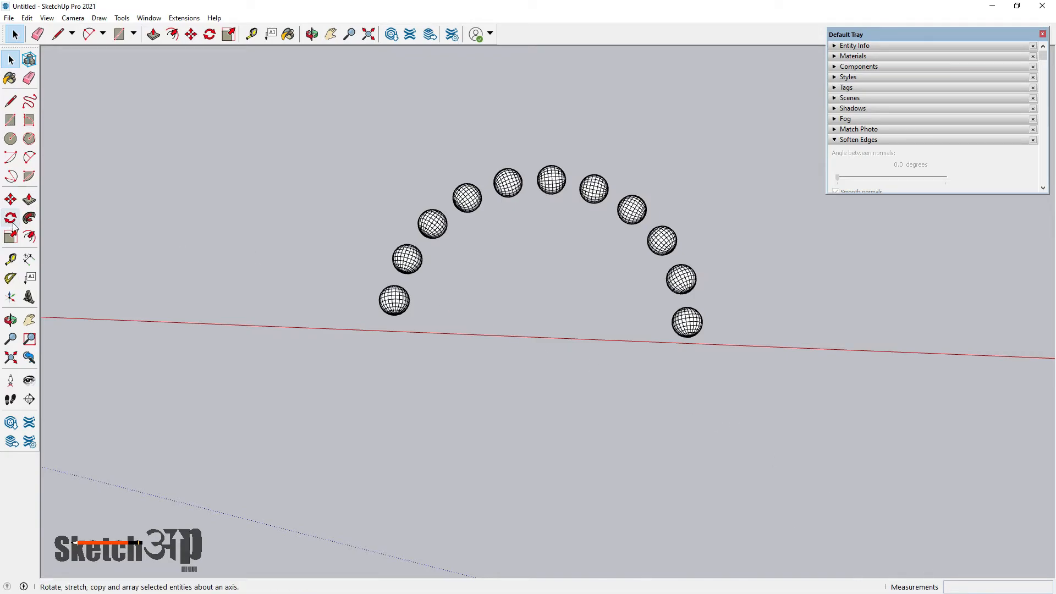
# - Undo the divided array and rotate a copy of the isolated sphere 180 degrees about a more distant centre with a red-axis baseline
pyautogui.hotkey('ctrl', 'z')
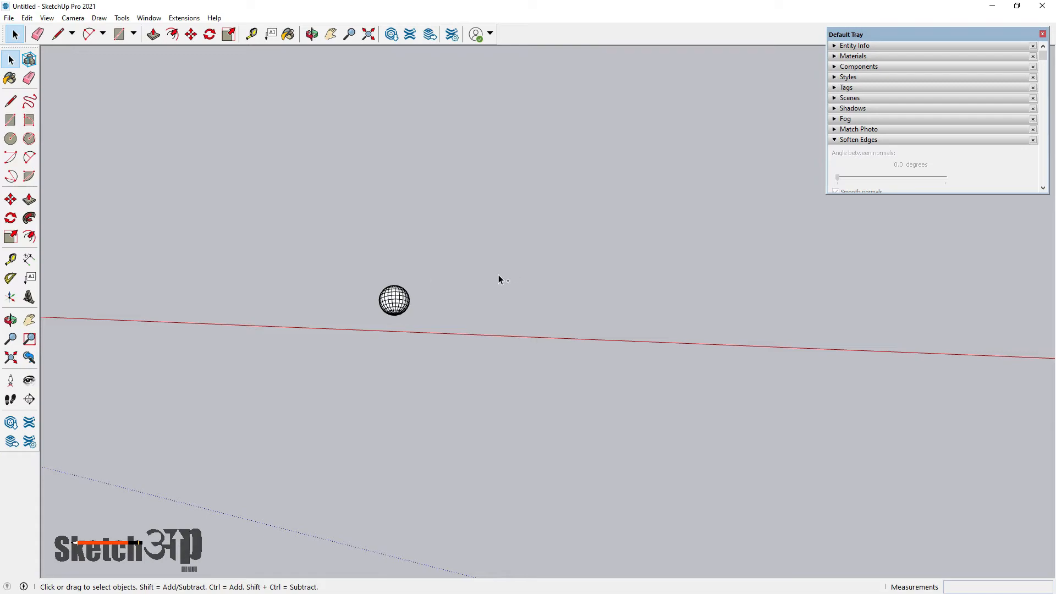
pyautogui.click(394, 301)
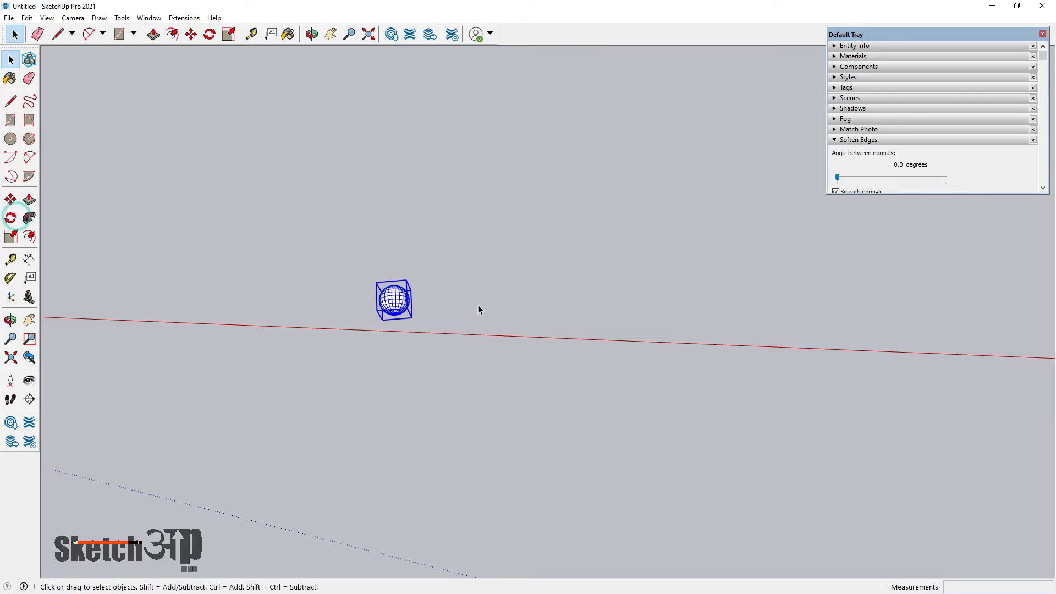
pyautogui.click(11, 218)
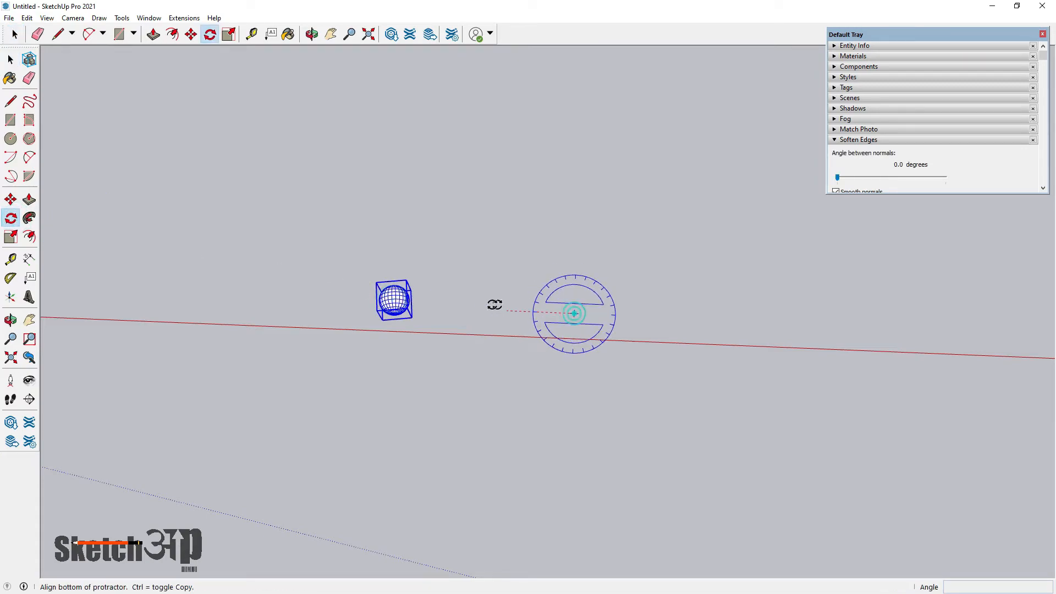
pyautogui.click(475, 302)
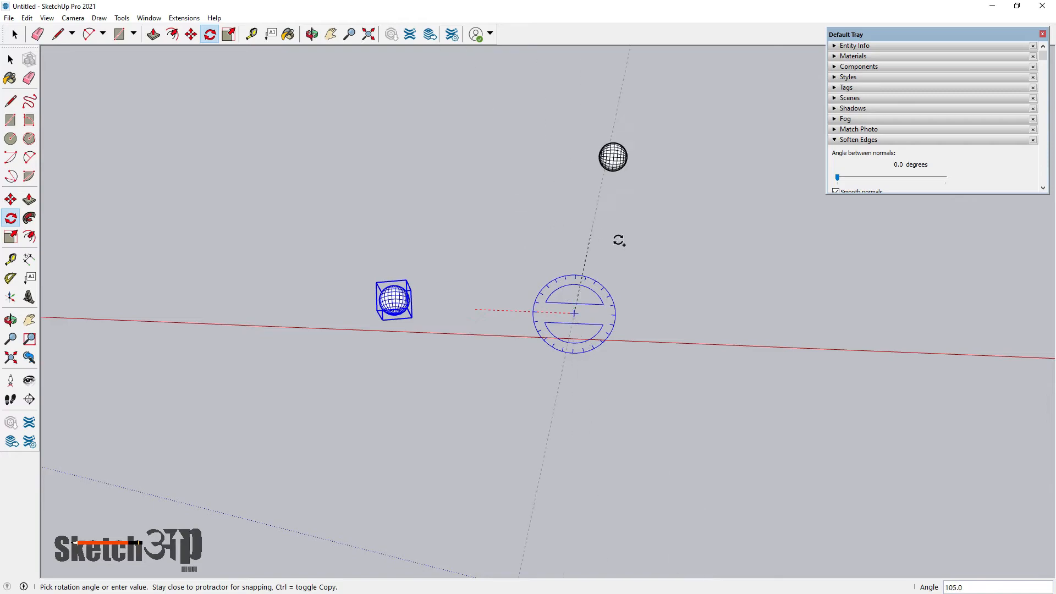
pyautogui.click(697, 315)
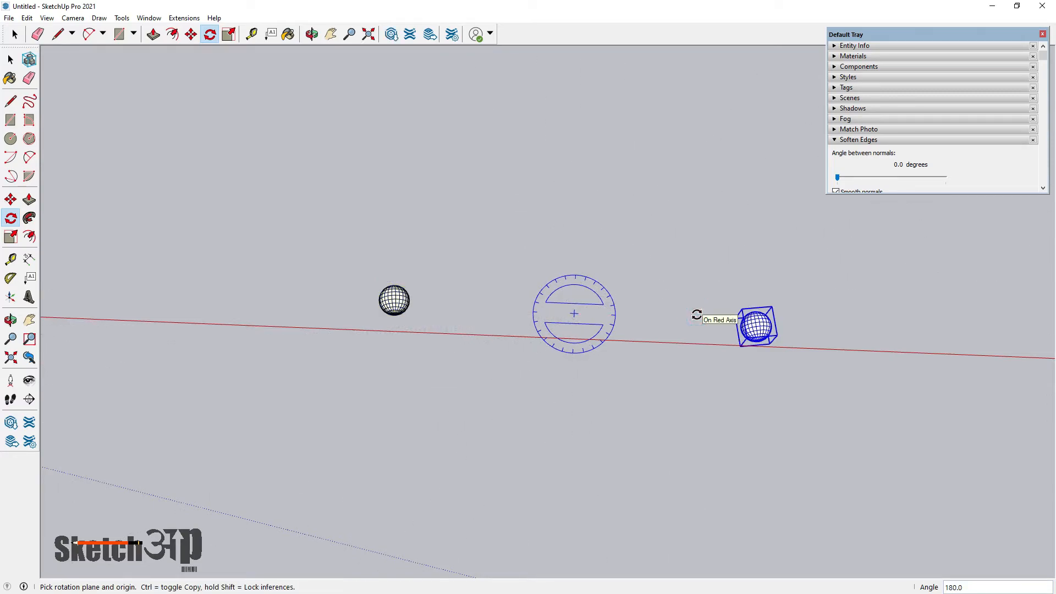
# - Divide the 180-degree rotated copy into arrays of /5, /10 and finally /20
pyautogui.write('/5')
pyautogui.press('Return')
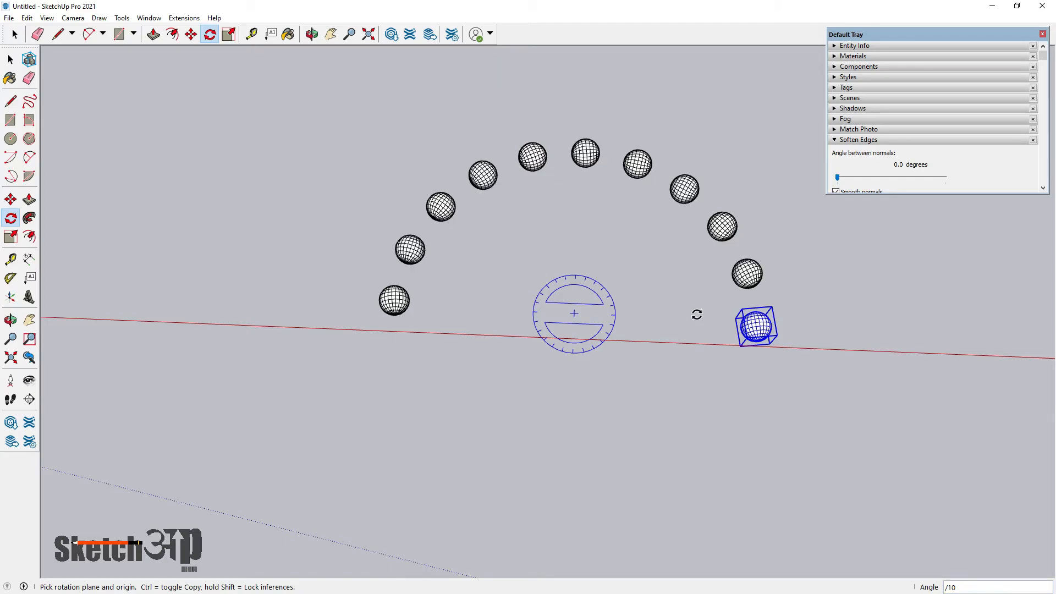
pyautogui.write('/20')
pyautogui.press('Return')
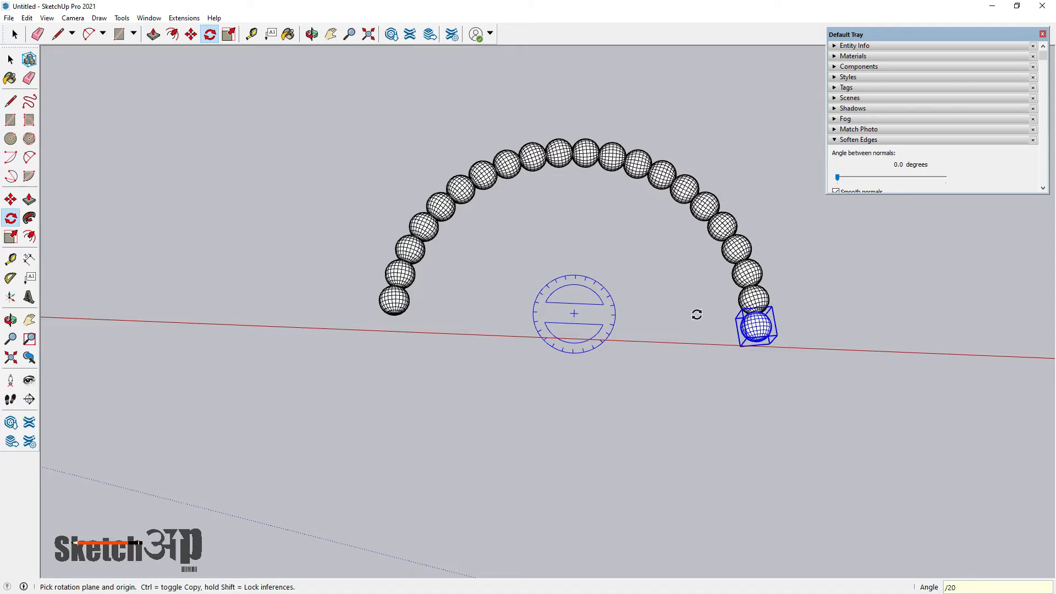
# - Try to copy the first sphere of the half-circle array to empty ground, and undo the copy
pyautogui.click(11, 59)
pyautogui.click(238, 158)
pyautogui.scroll(-3, 545, 292)
pyautogui.moveTo(573, 201); pyautogui.dragTo(579, 286, button='middle')
pyautogui.scroll(3, 579, 286)
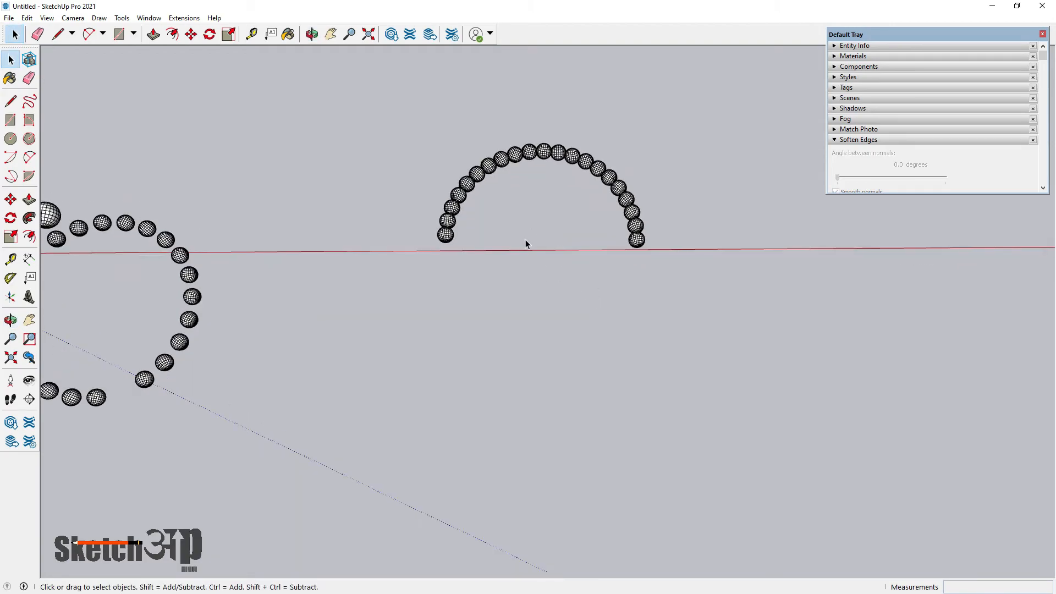
pyautogui.click(446, 235)
pyautogui.click(8, 200)
pyautogui.click(470, 247)
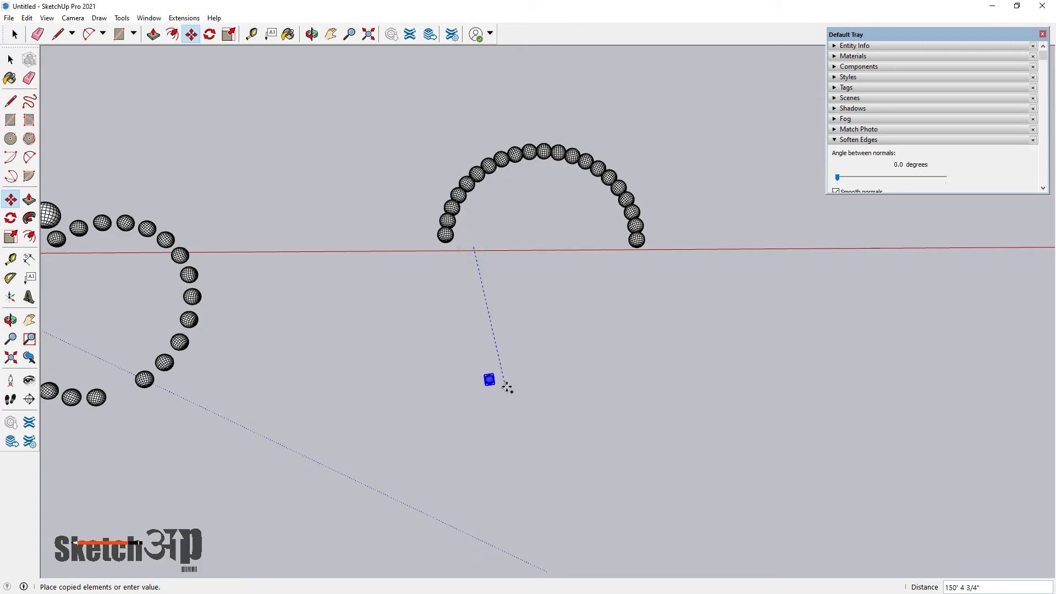
pyautogui.scroll(3, 513, 392)
pyautogui.moveTo(513, 392); pyautogui.dragTo(451, 360, button='middle')
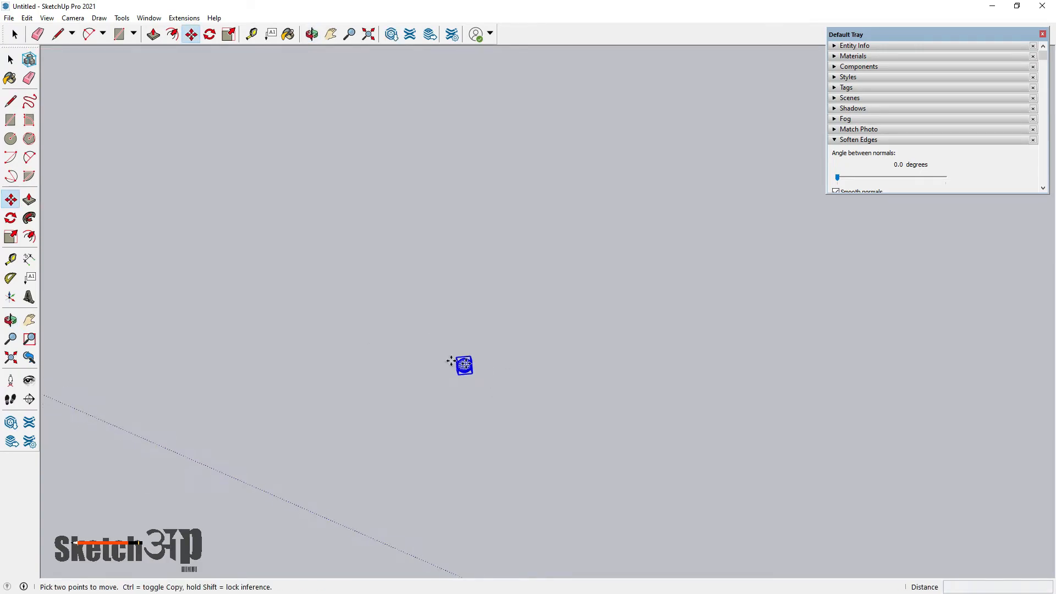
pyautogui.hotkey('ctrl', 'z')
pyautogui.scroll(-2, 486, 365)
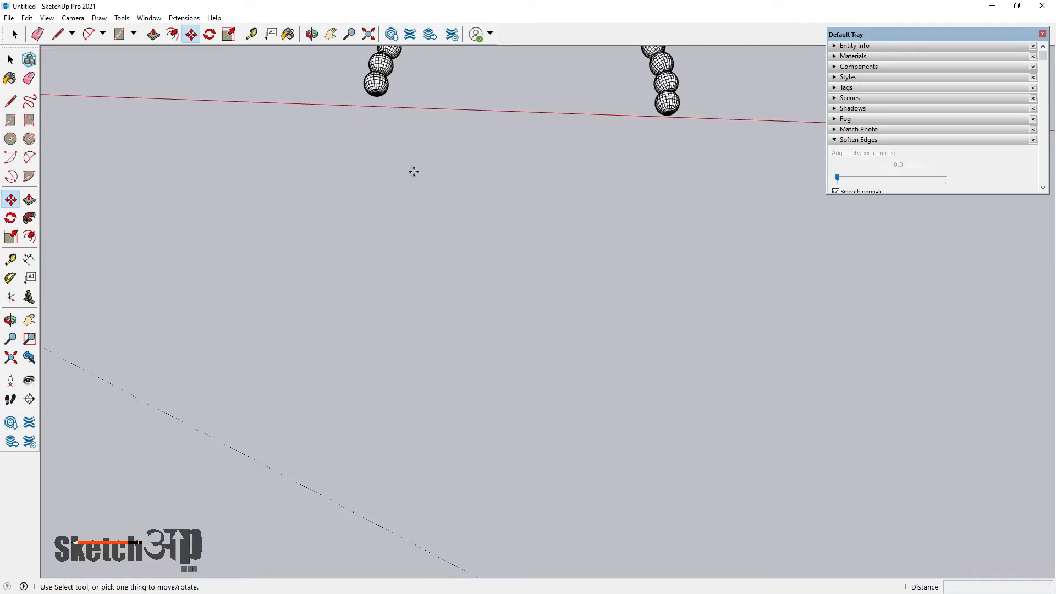
# - Copy the first sphere of the half-circle array about 37' along the green axis to empty ground
pyautogui.click(378, 89)
pyautogui.press('ctrl')
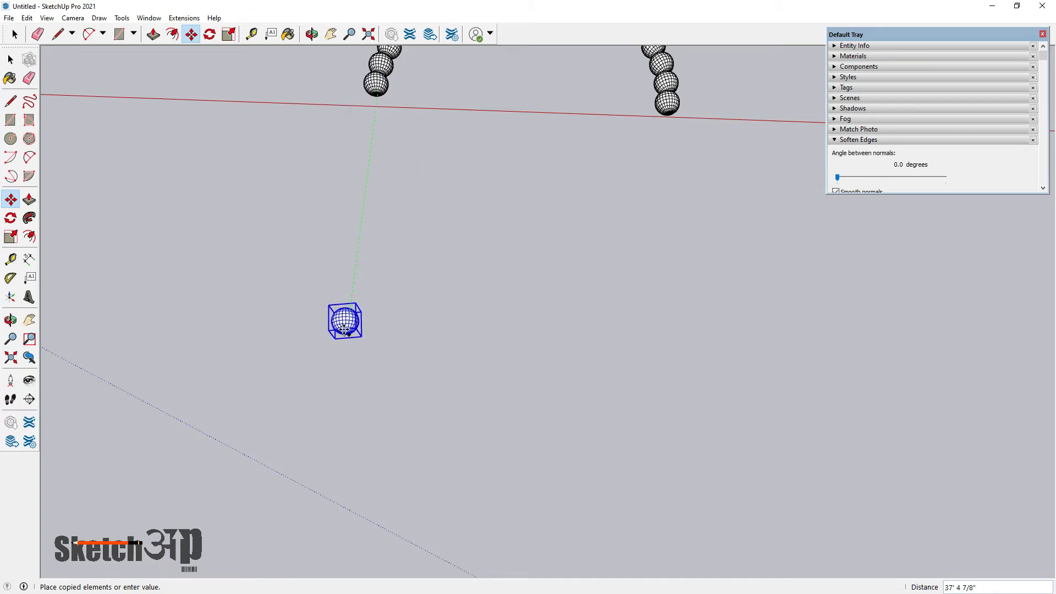
pyautogui.click(344, 329)
# - Rotate a copy of the isolated sphere 15 degrees about a nearby ground point, using a baseline along the red axis
pyautogui.click(12, 219)
pyautogui.scroll(2, 330, 316)
pyautogui.click(10, 59)
pyautogui.click(333, 321)
pyautogui.scroll(-2, 166, 224)
pyautogui.press('q')
pyautogui.click(382, 365)
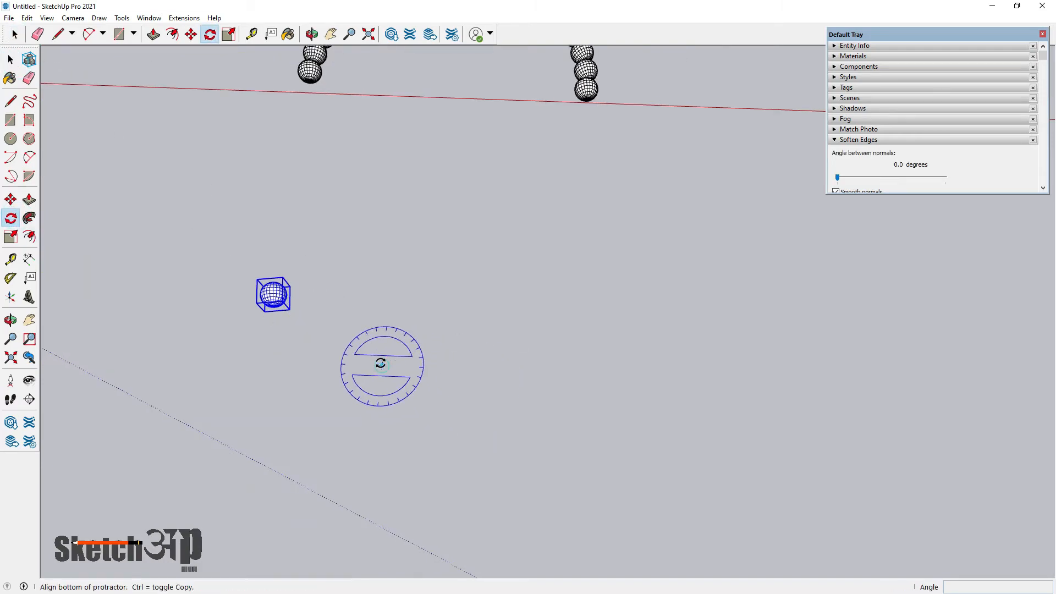
pyautogui.scroll(2, 333, 358)
pyautogui.click(341, 371)
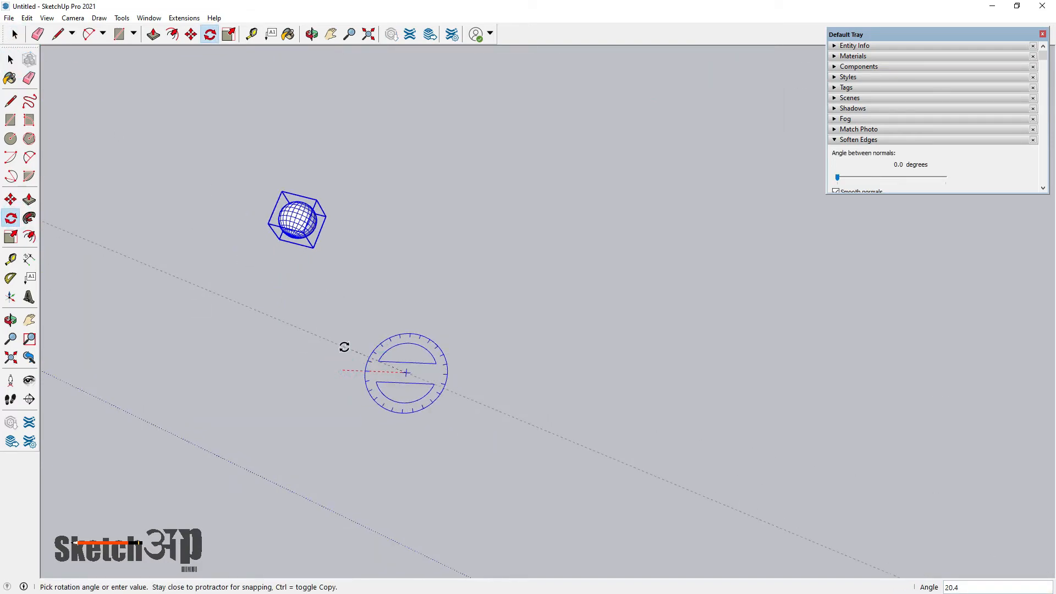
pyautogui.press('ctrl')
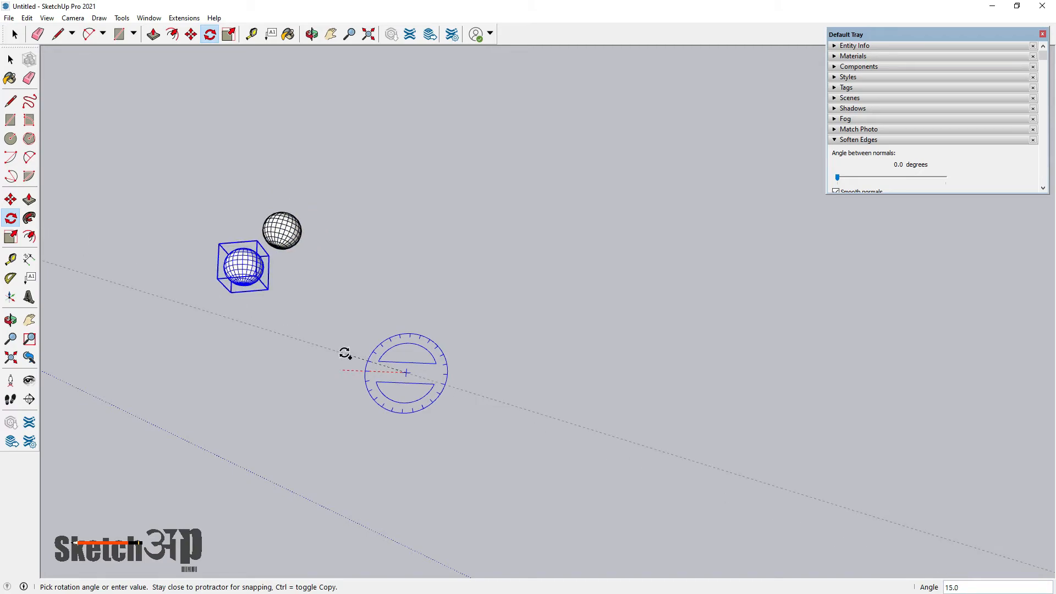
pyautogui.click(345, 353)
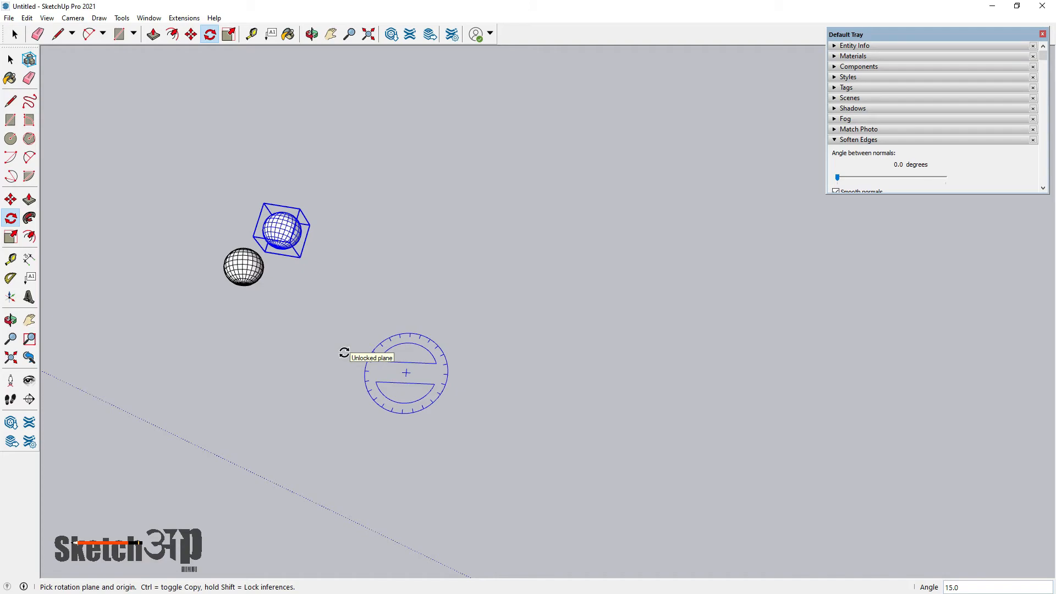
# - Multiply the 15-degree rotated sphere copy into a polar array of *10
pyautogui.write('*')
pyautogui.write('10')
pyautogui.press('Return')
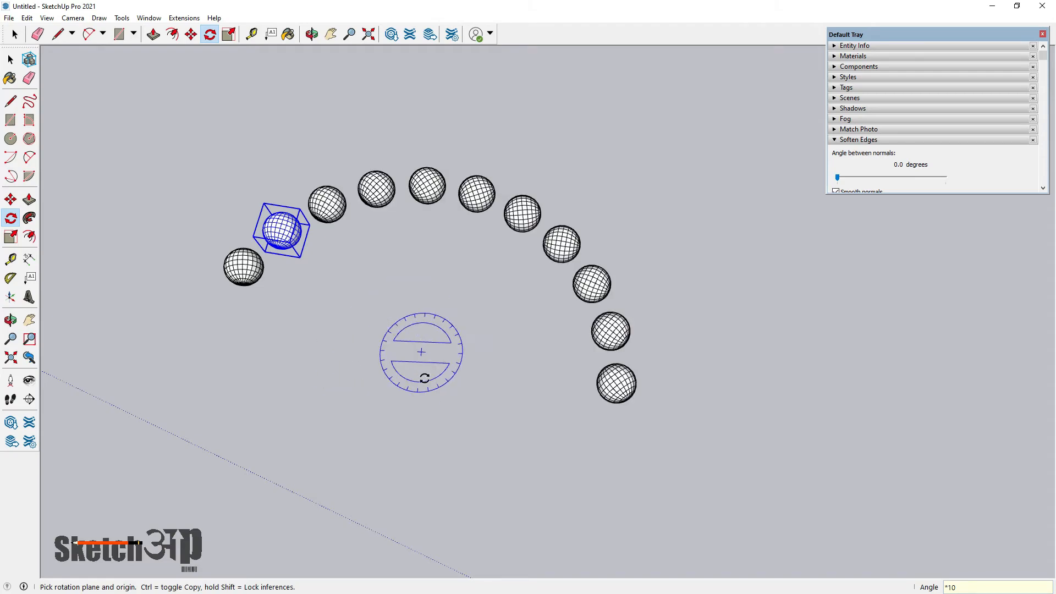
pyautogui.scroll(-5, 429, 379)
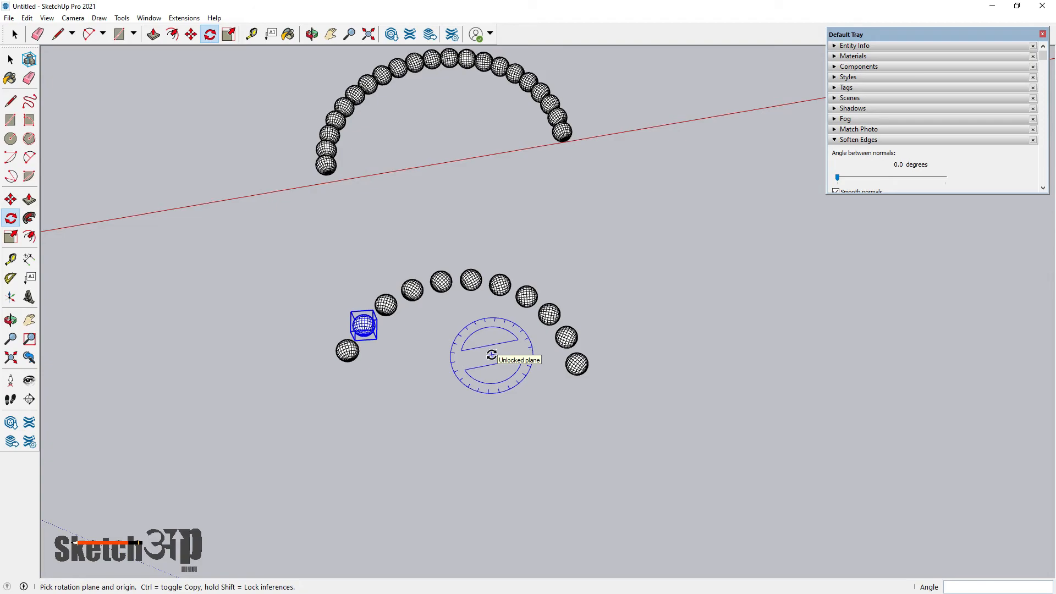
pyautogui.scroll(-4, 492, 355)
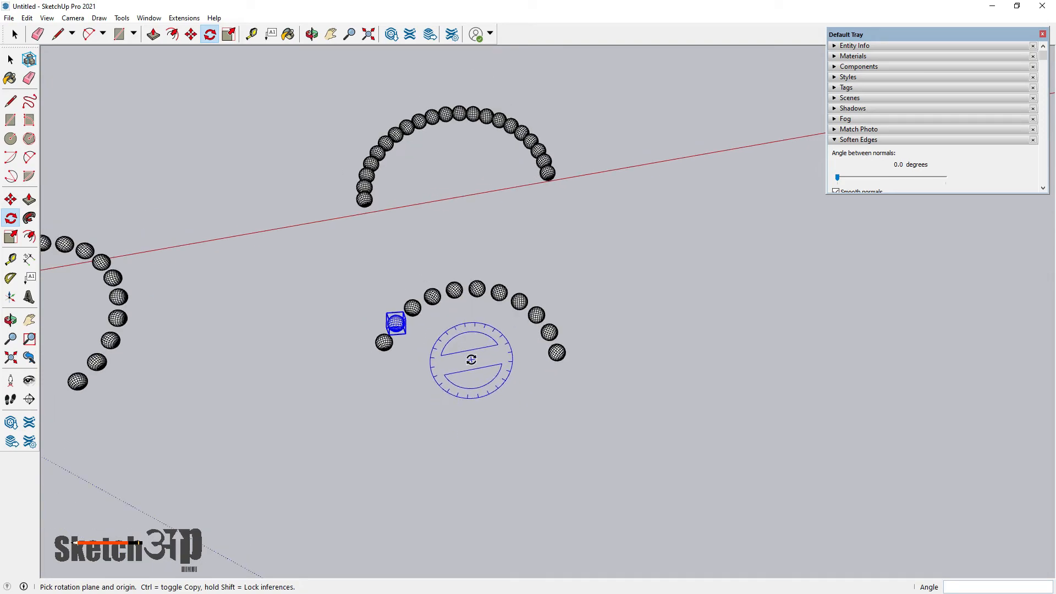
pyautogui.scroll(-2, 467, 396)
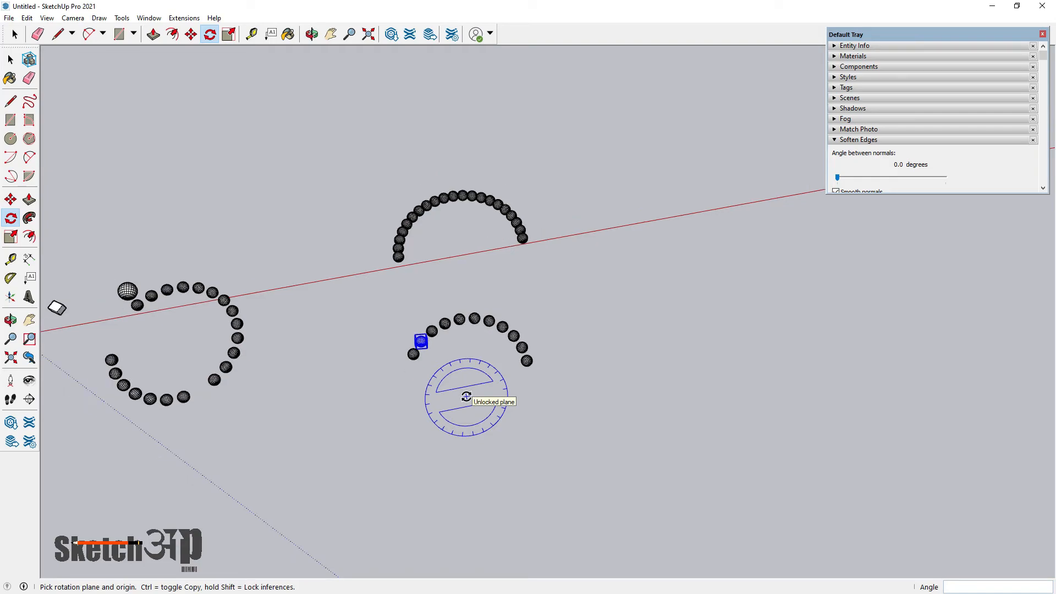
pyautogui.click(467, 419)
pyautogui.scroll(1, 455, 415)
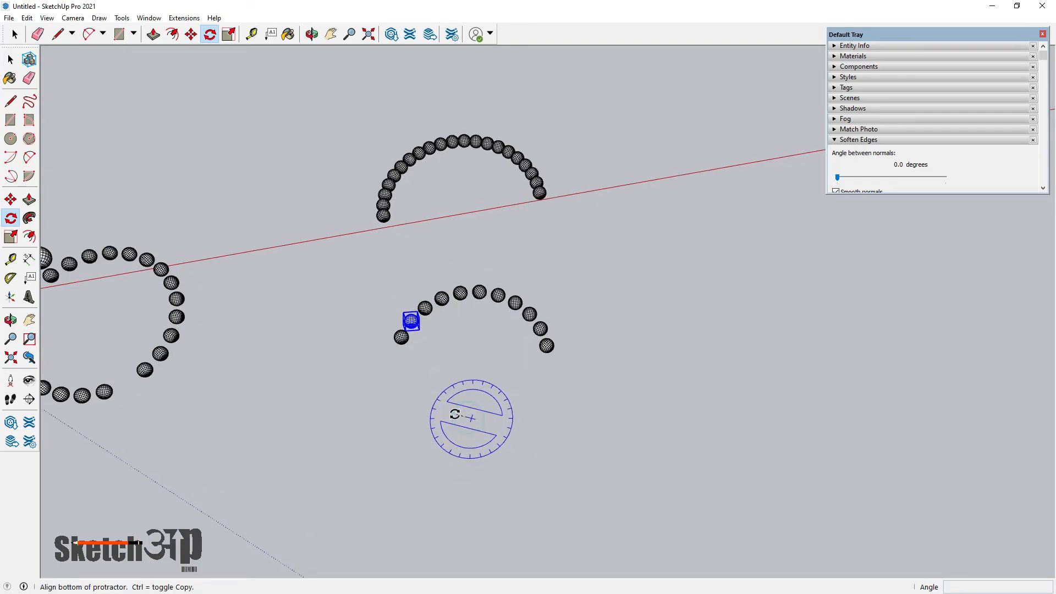
pyautogui.press('Escape')
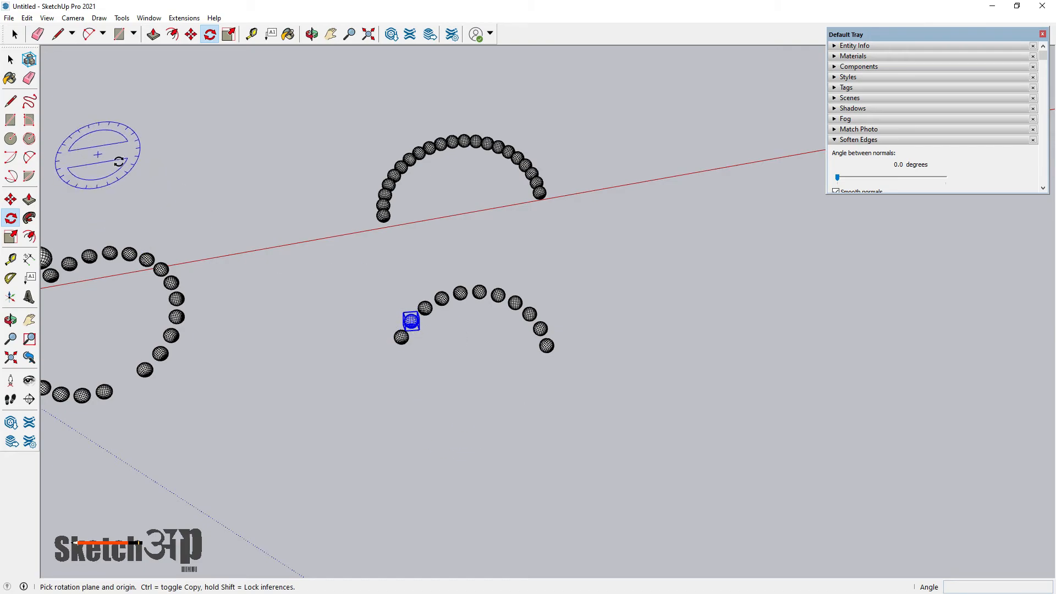
# - Rotate the selected second sphere of the new arc by about 65 degrees around a centre point outside the arc's open side
pyautogui.click(486, 436)
pyautogui.click(437, 426)
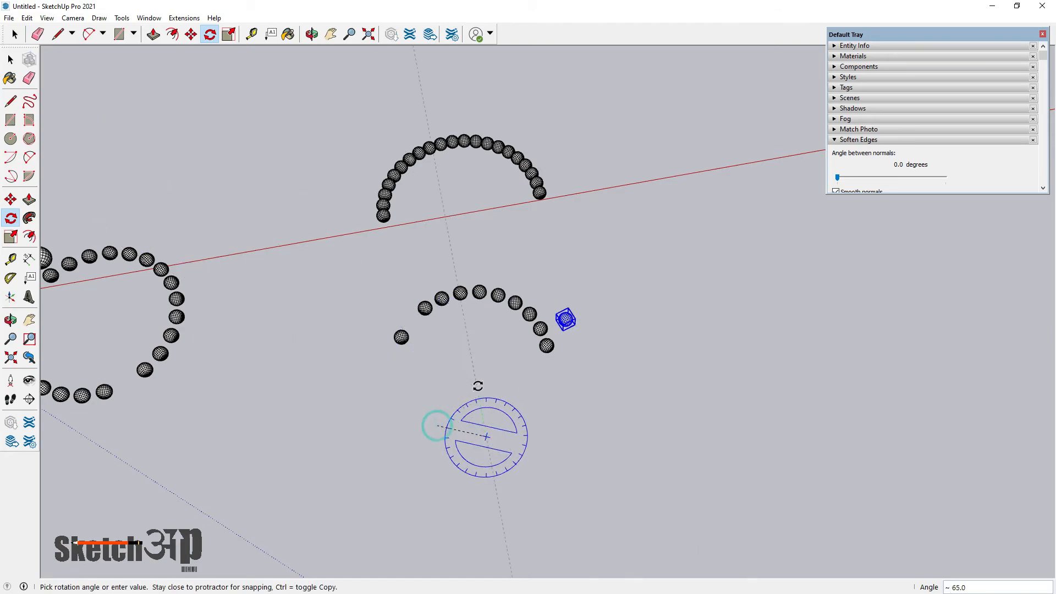
pyautogui.click(478, 386)
# - Rotate a copy of the displaced sphere 15 degrees about a new centre point near the previous one
pyautogui.click(469, 440)
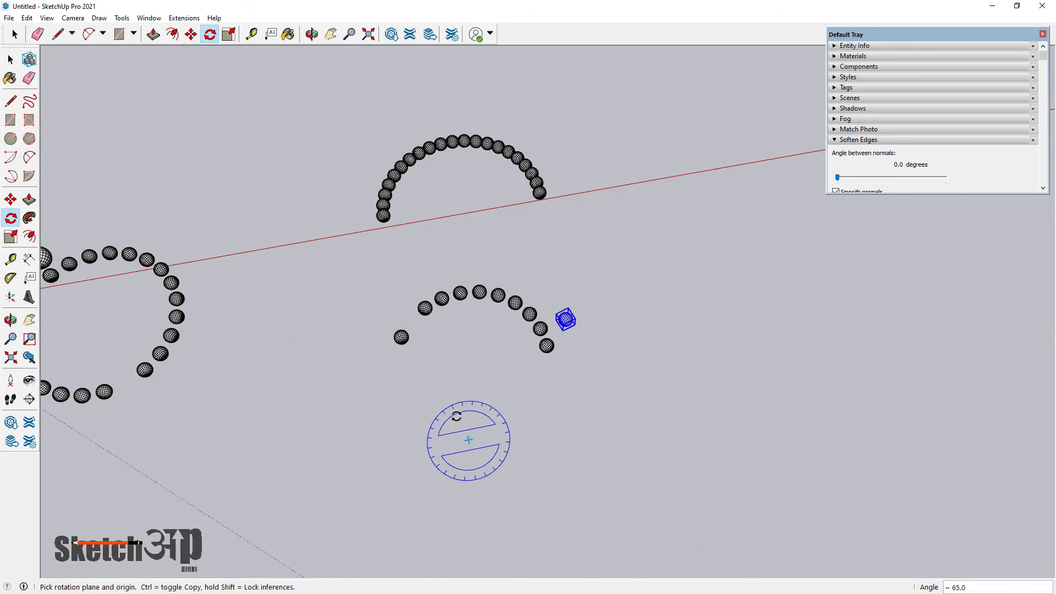
pyautogui.click(447, 404)
pyautogui.press('ctrl')
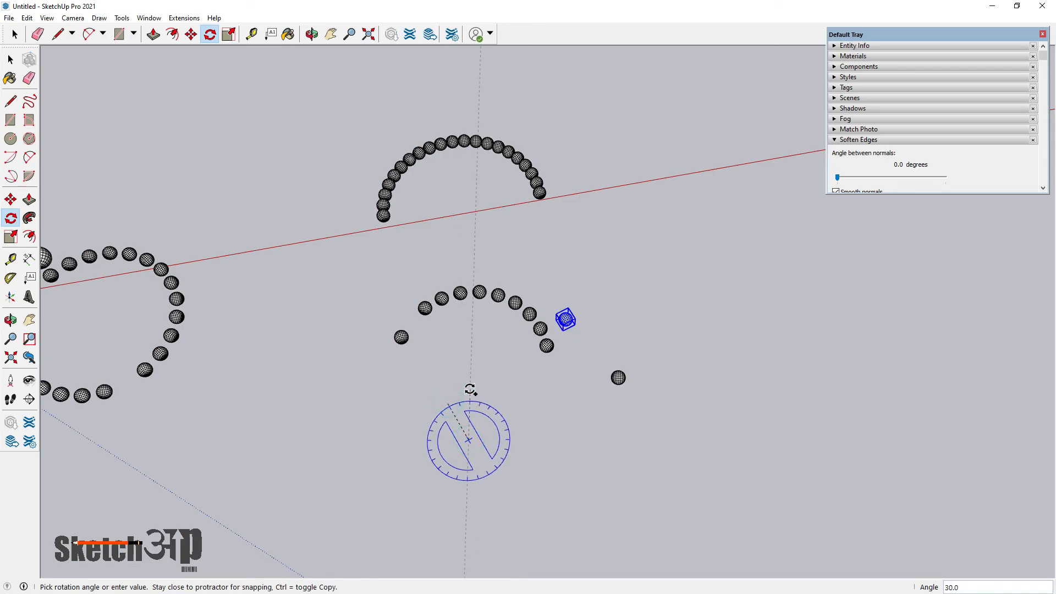
pyautogui.write('*')
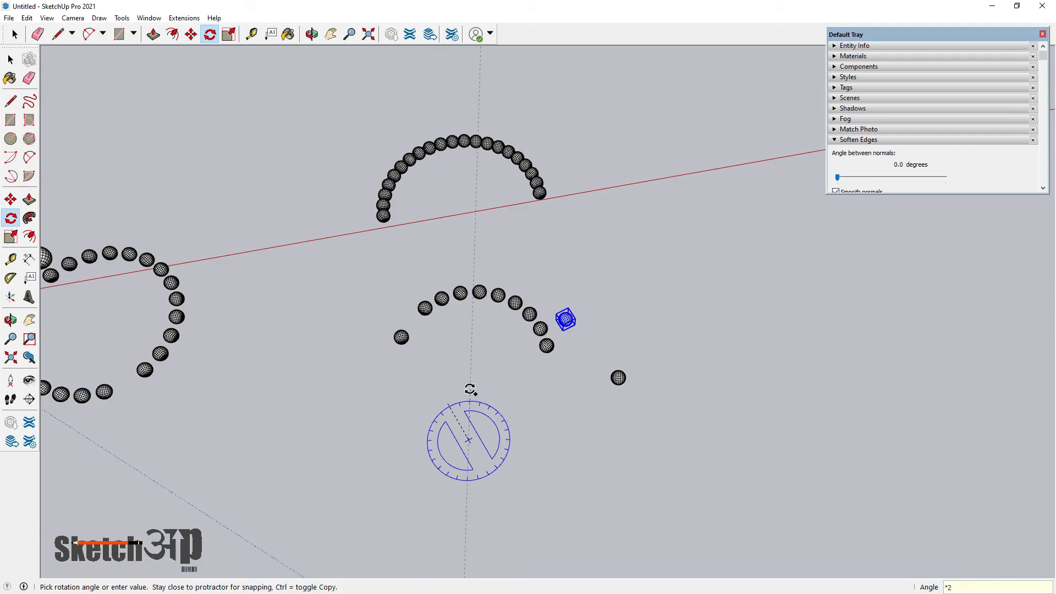
pyautogui.press('Return')
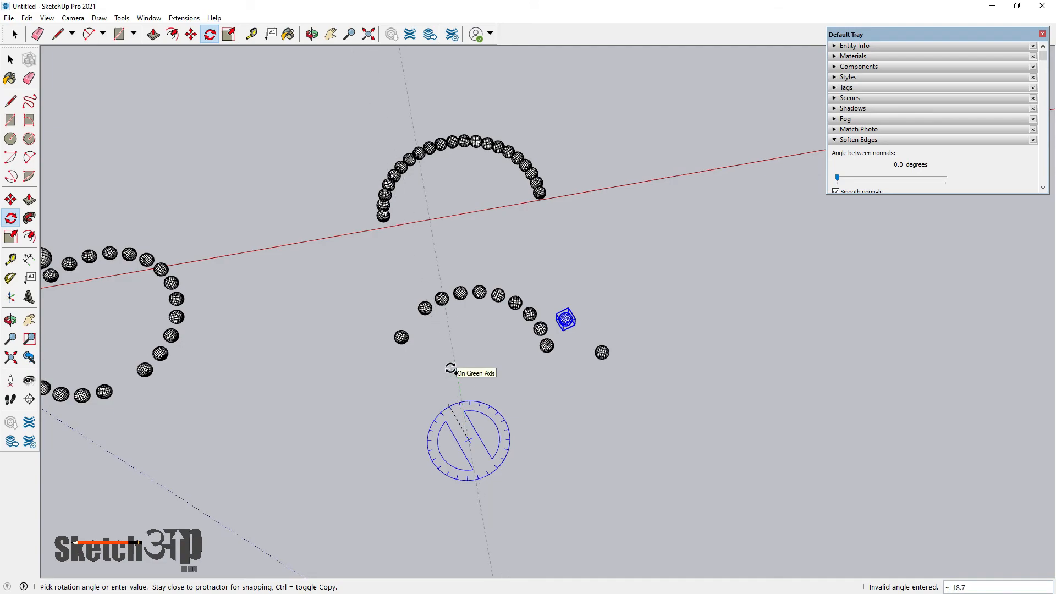
pyautogui.write('15')
pyautogui.press('Return')
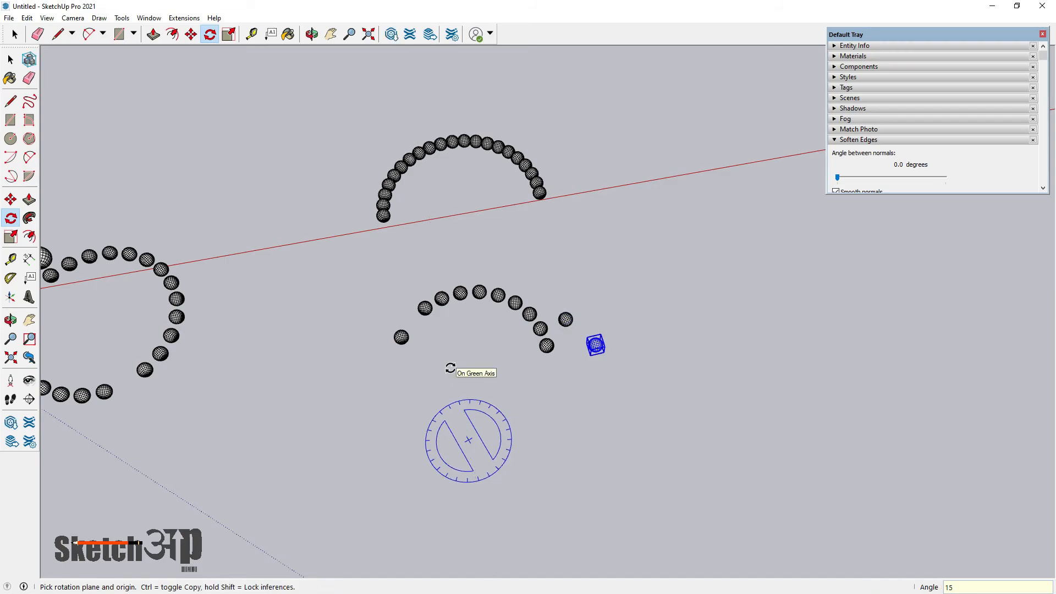
# - Multiply the displaced sphere's 15-degree copy into an array of *25 and clear the selection
pyautogui.write('x')
pyautogui.write('*')
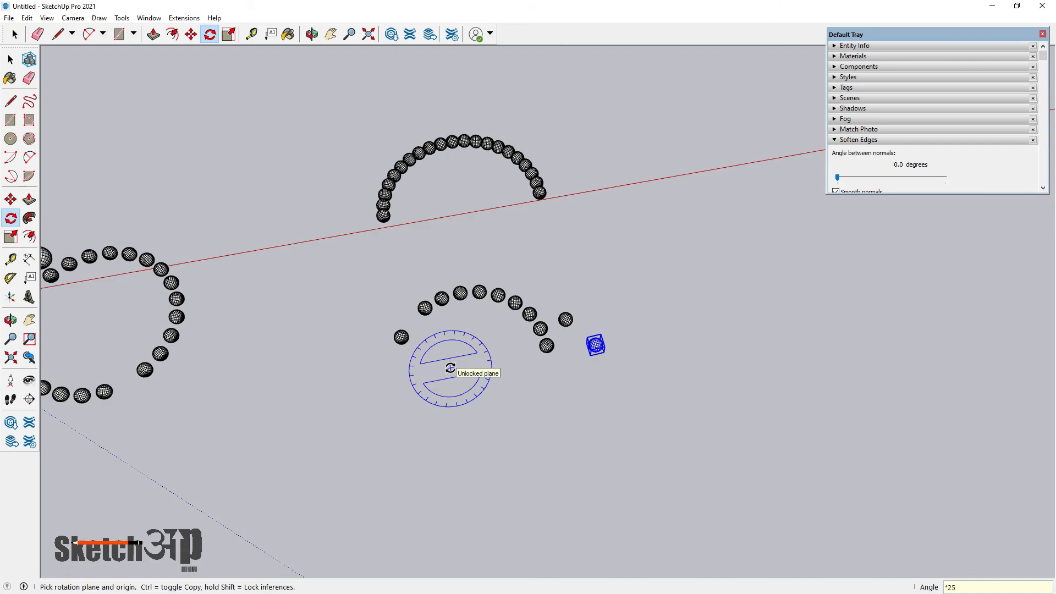
pyautogui.press('Return')
pyautogui.scroll(-3, 451, 368)
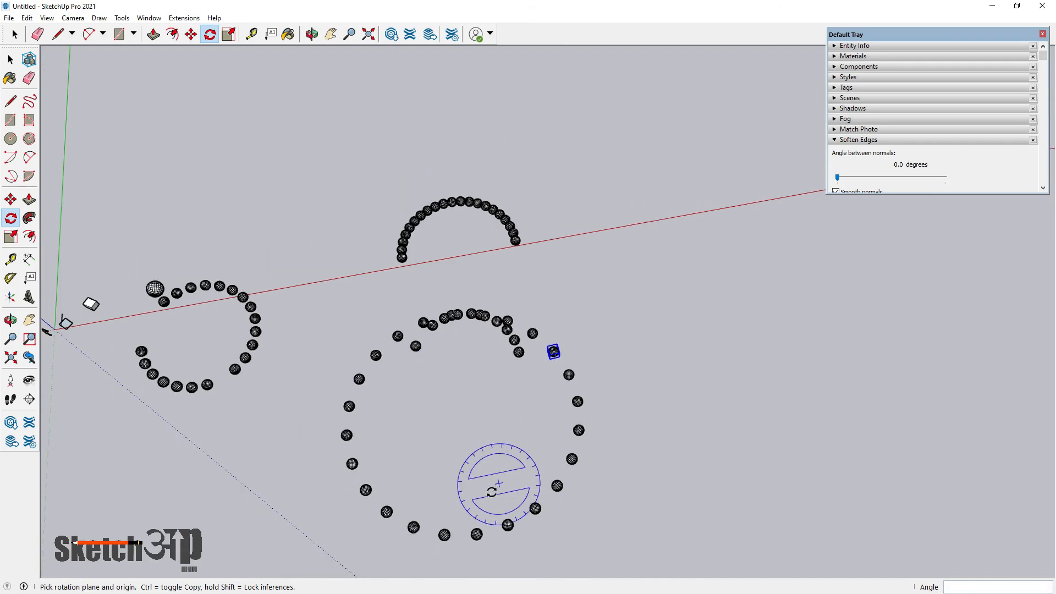
pyautogui.scroll(2, 498, 484)
pyautogui.press('space')
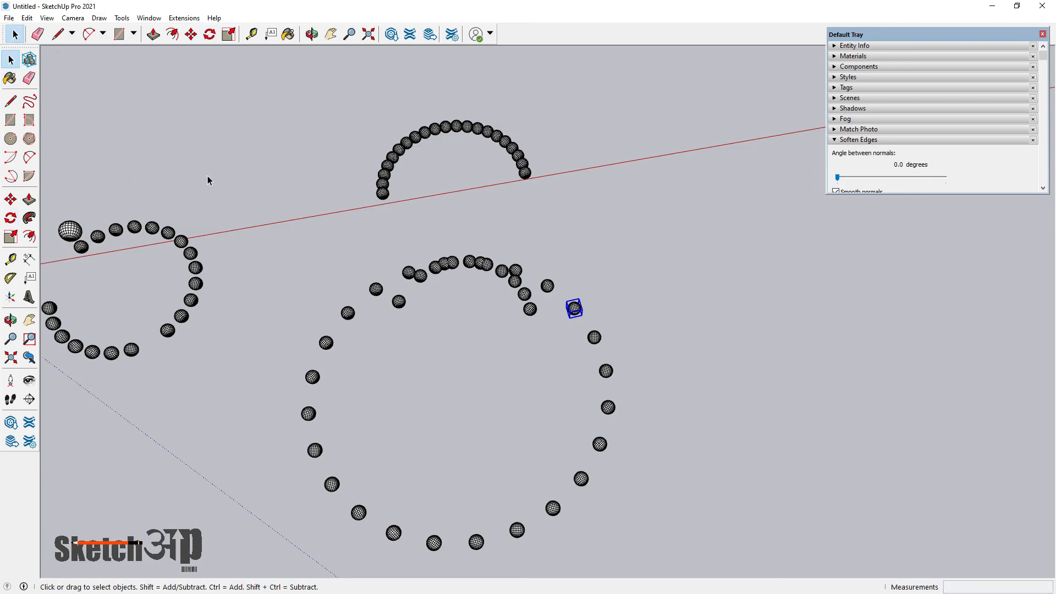
pyautogui.click(208, 177)
# - Window-select the spheres where the *10 arc overlaps the large circular array
pyautogui.scroll(-3, 443, 273)
pyautogui.scroll(-2, 512, 279)
pyautogui.scroll(3, 511, 355)
pyautogui.moveTo(605, 412); pyautogui.dragTo(344, 237)
pyautogui.moveTo(423, 218); pyautogui.dragTo(561, 301)
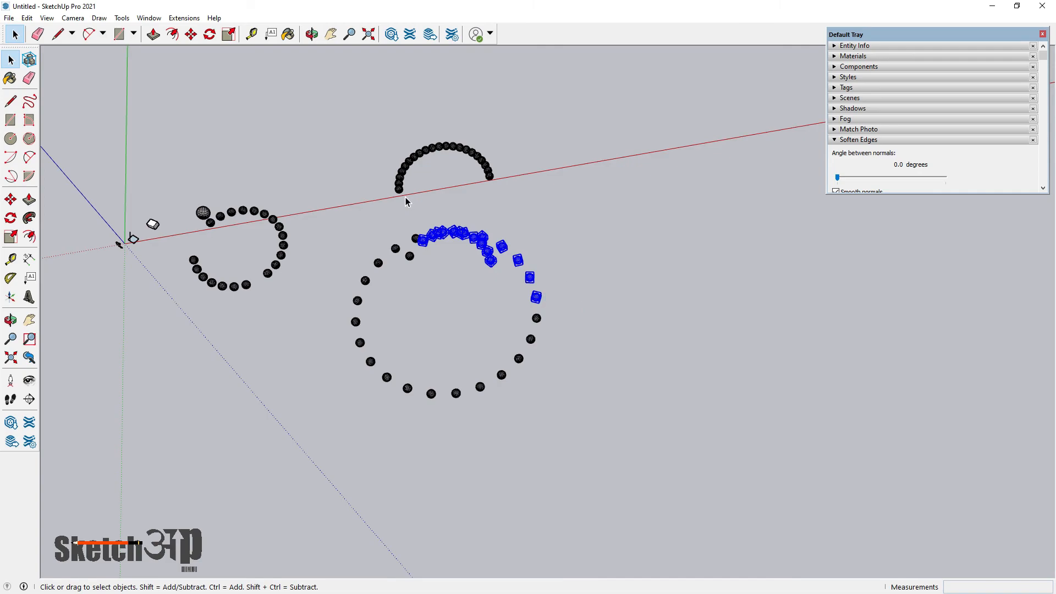